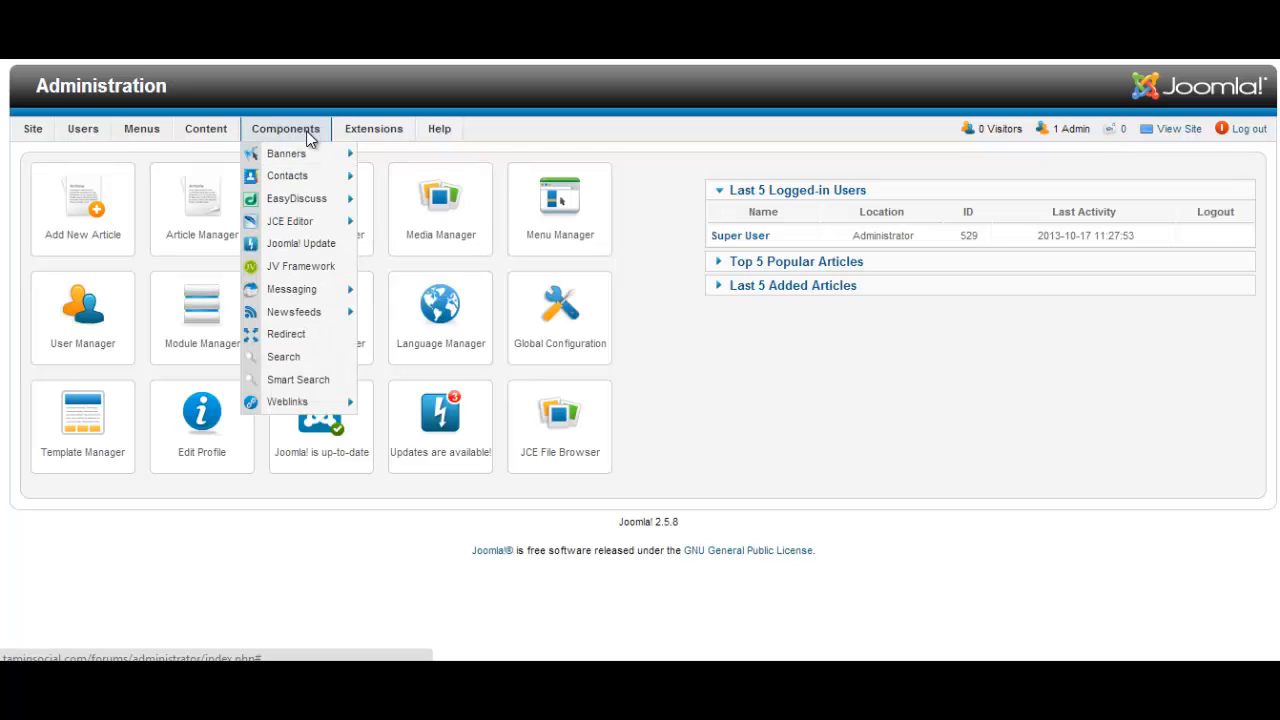
Open the EasyDiscuss component from the Components menu to reach its dashboard
click(335, 207)
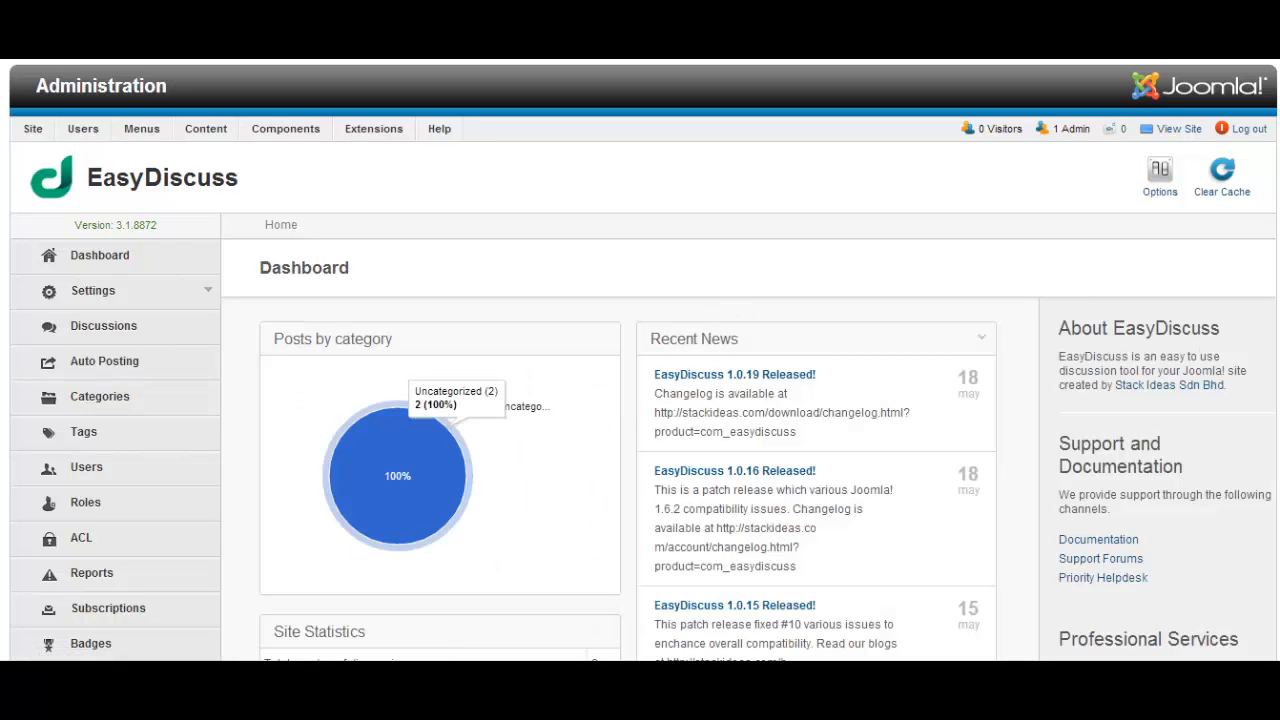
Expand Settings and then its General group in the EasyDiscuss sidebar
scroll(640, 400, down, 4)
scroll(640, 400, up, 3)
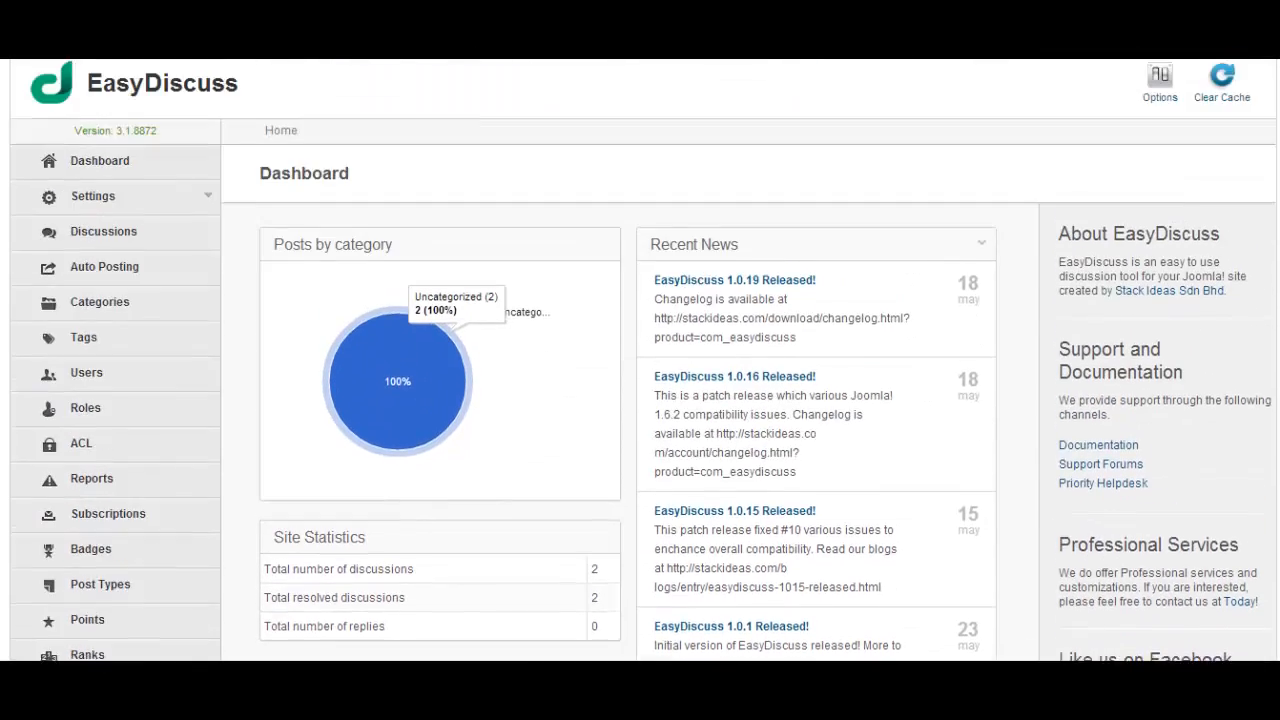
scroll(143, 194, up, 1)
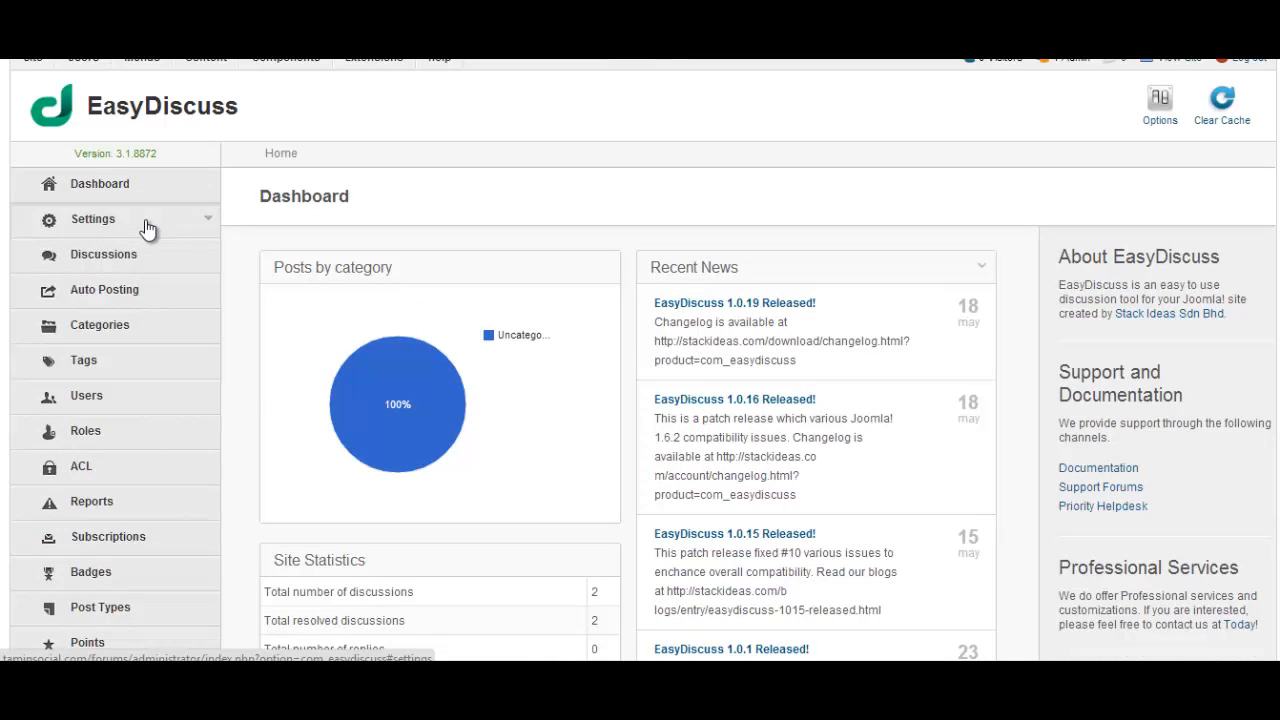
click(147, 228)
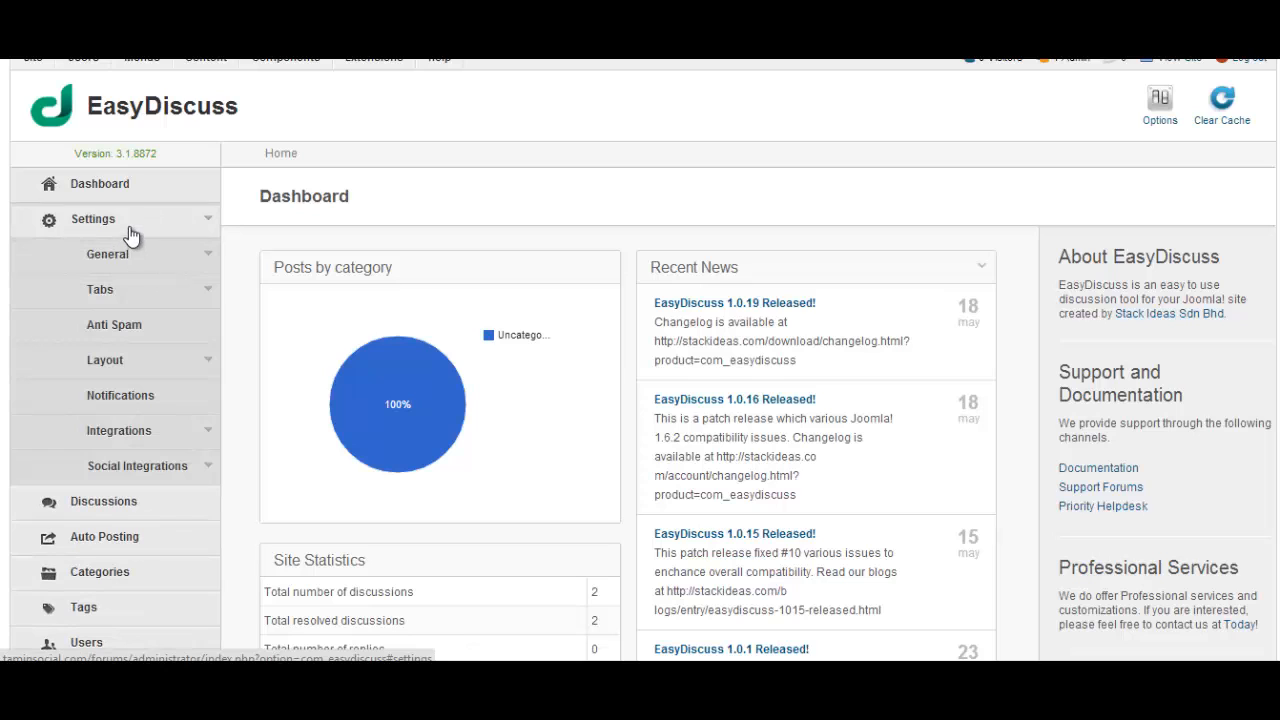
click(129, 262)
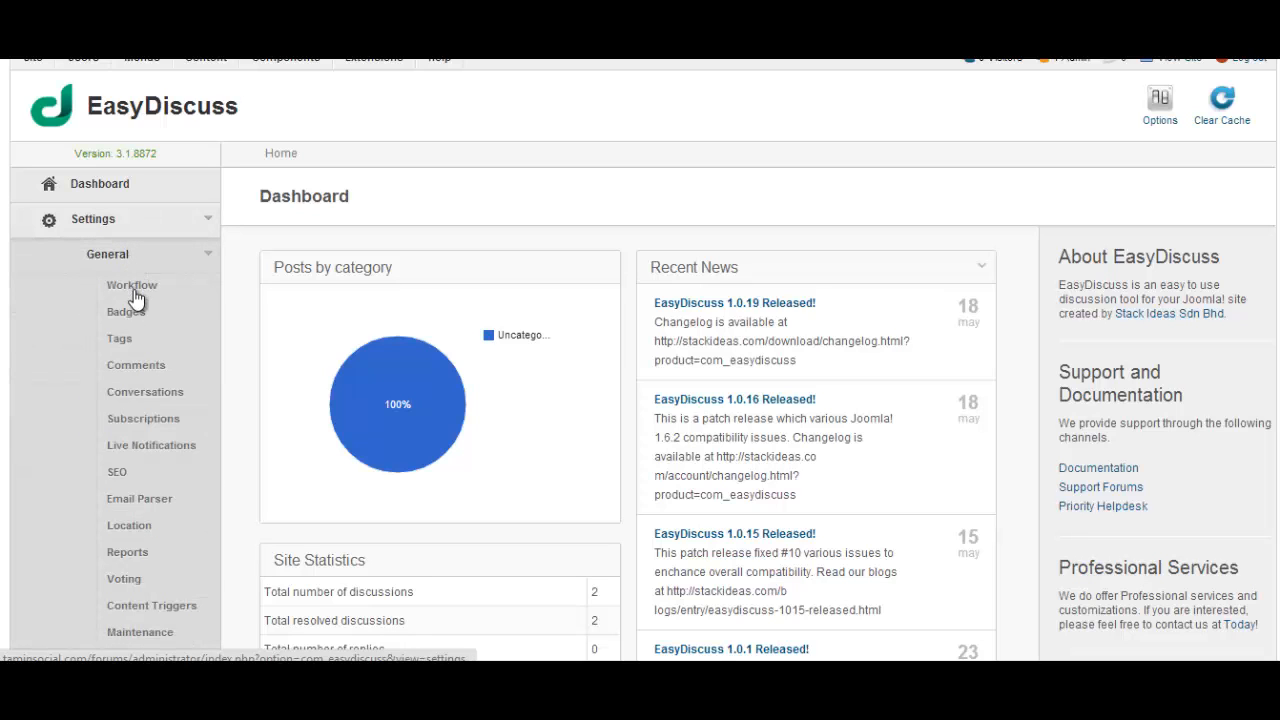
Scroll through the General settings pages such as Workflow, Badges and Tags
scroll(125, 320, down, 2)
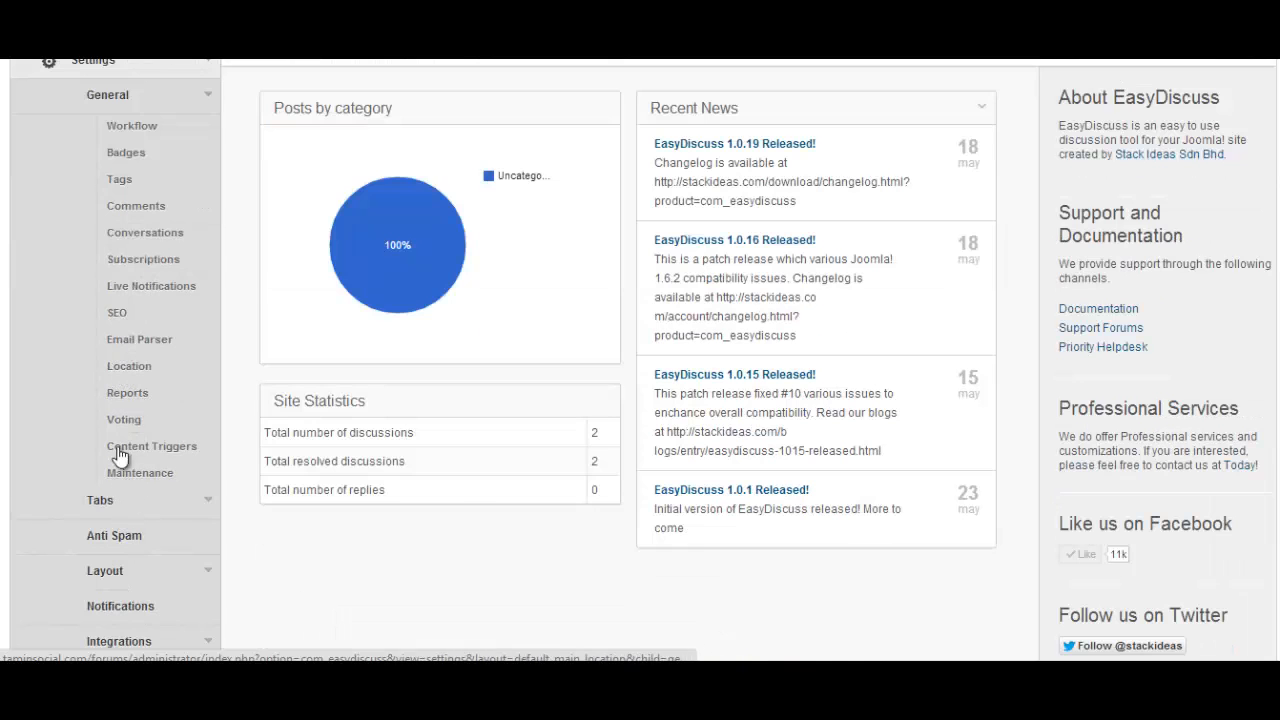
scroll(126, 518, down, 4)
scroll(130, 517, down, 2)
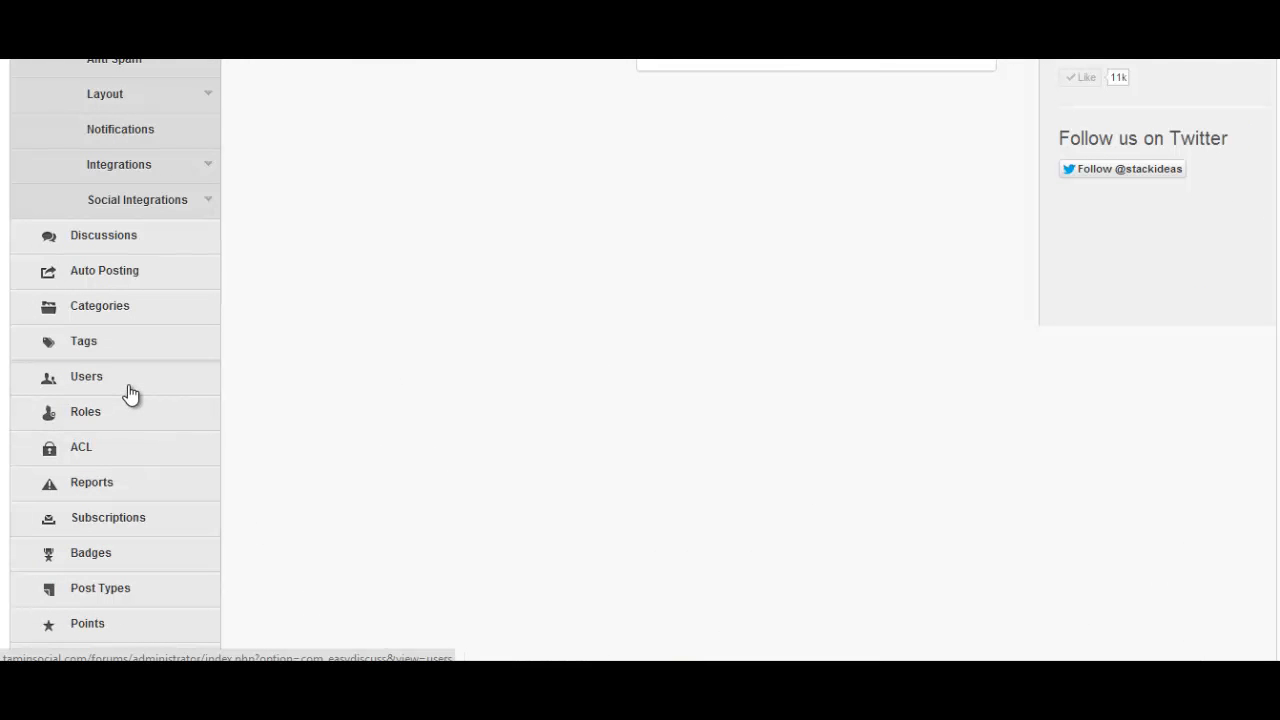
scroll(130, 393, up, 8)
scroll(140, 318, down, 4)
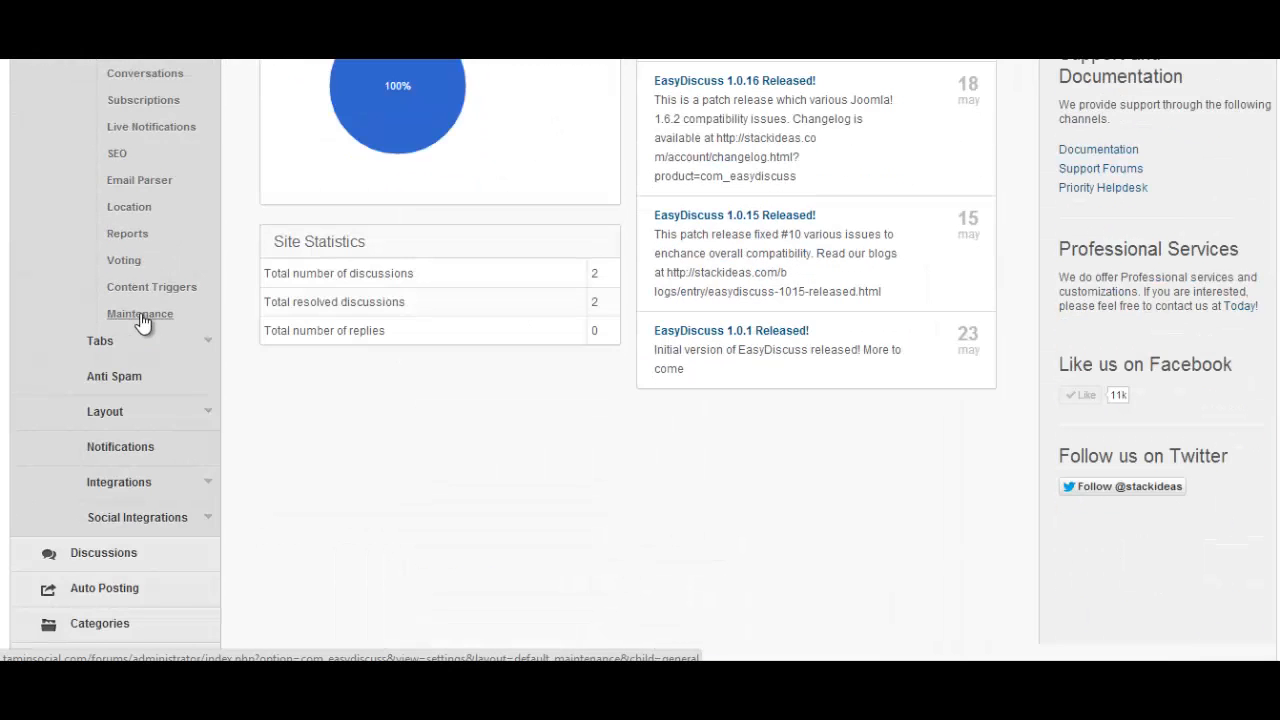
scroll(280, 457, down, 2)
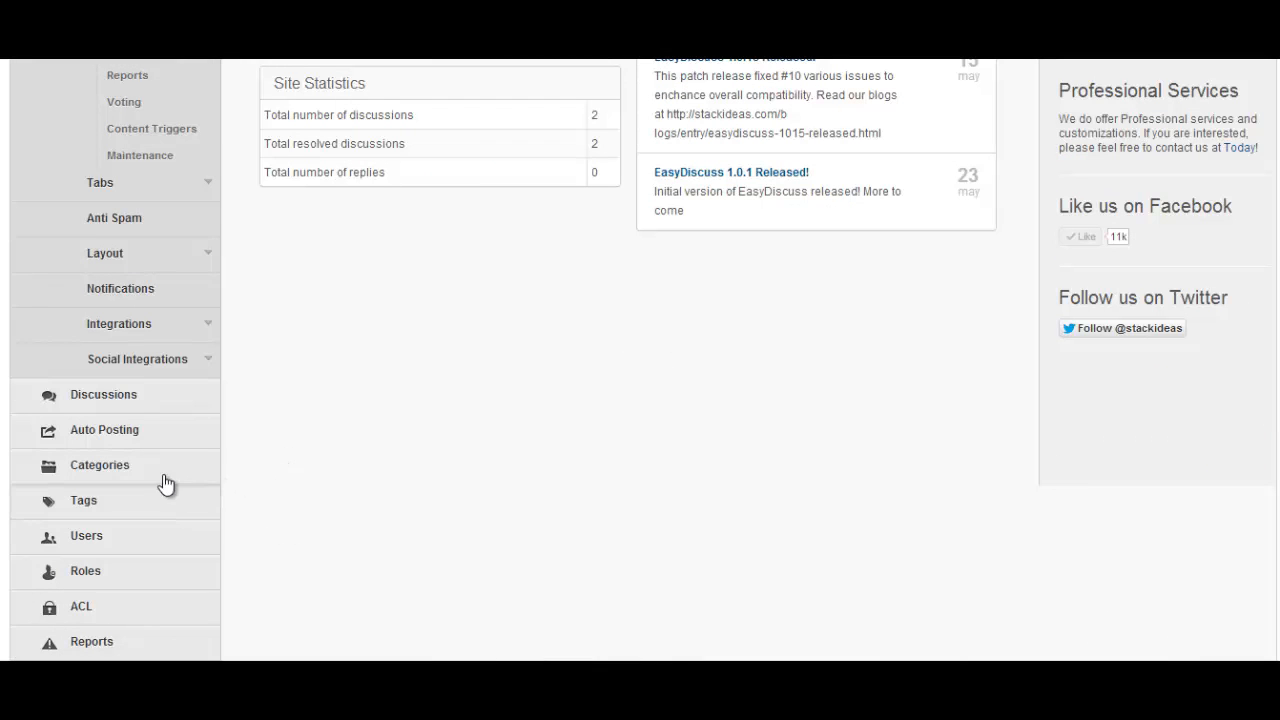
scroll(163, 494, up, 6)
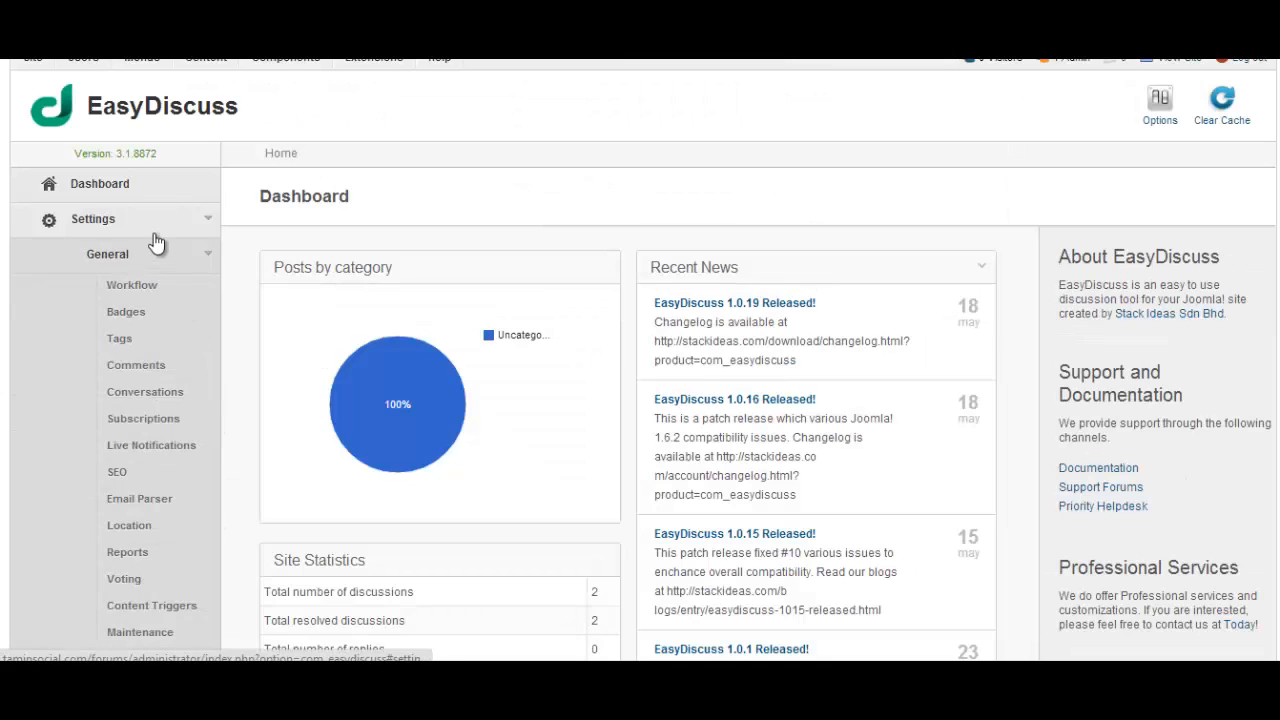
scroll(171, 529, down, 6)
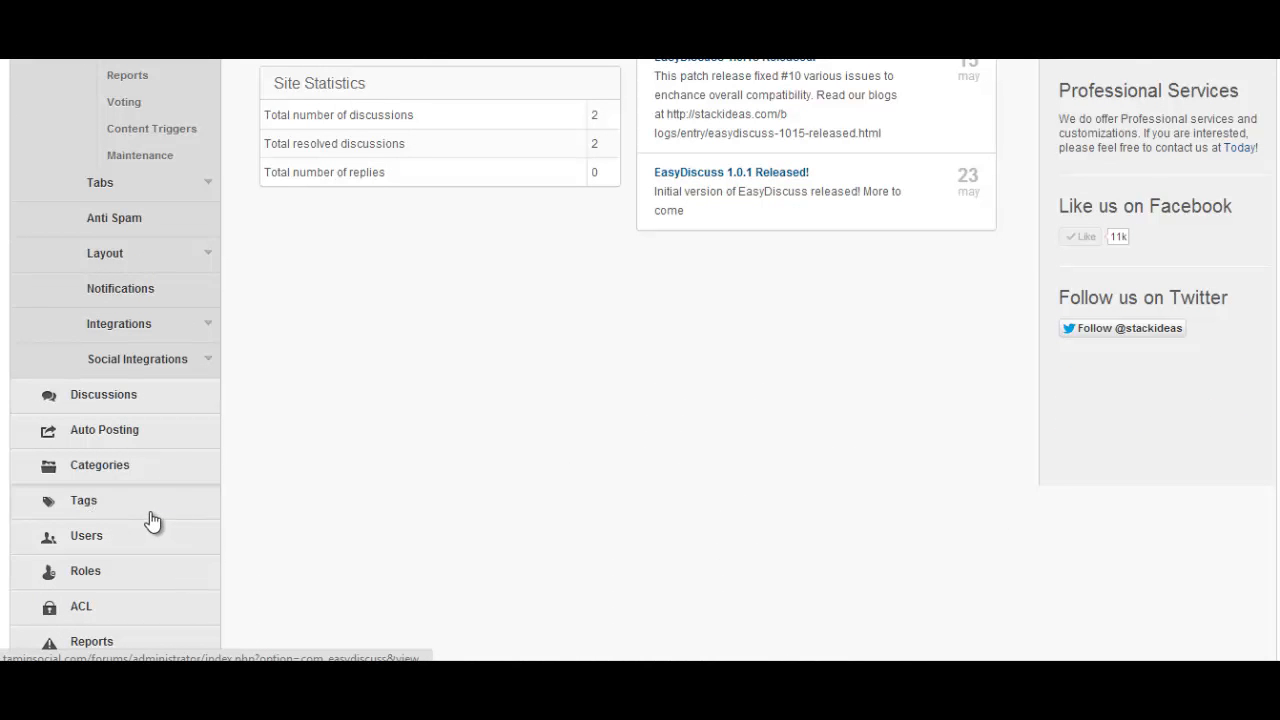
scroll(489, 451, up, 6)
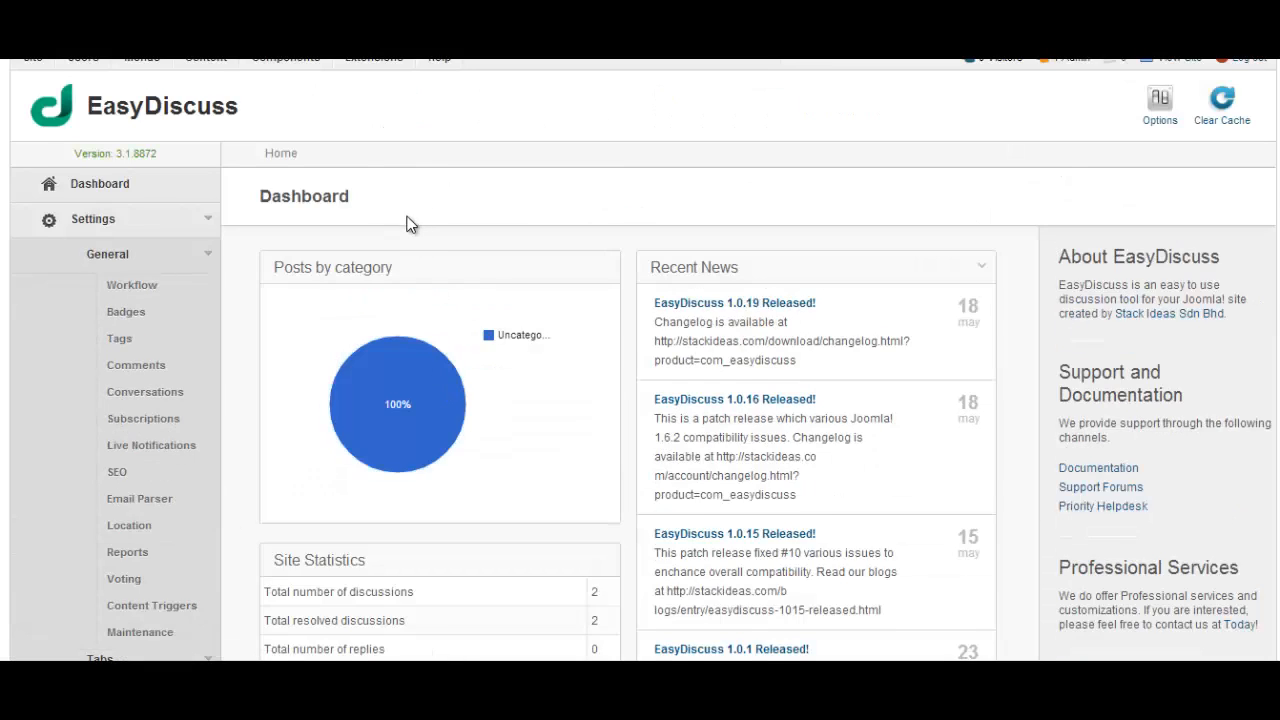
scroll(406, 222, up, 1)
Open the EasyDiscuss Workflow settings page from the Components menu
mouse_move(305, 138)
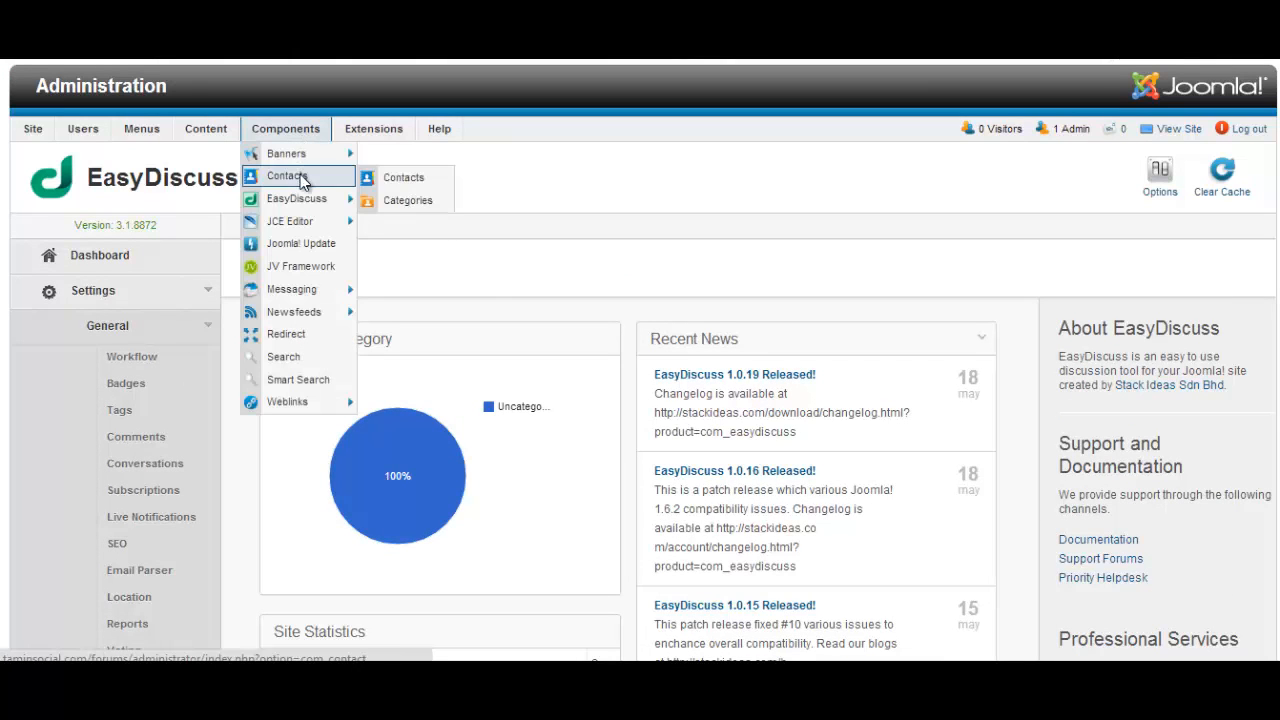
mouse_move(341, 210)
click(406, 205)
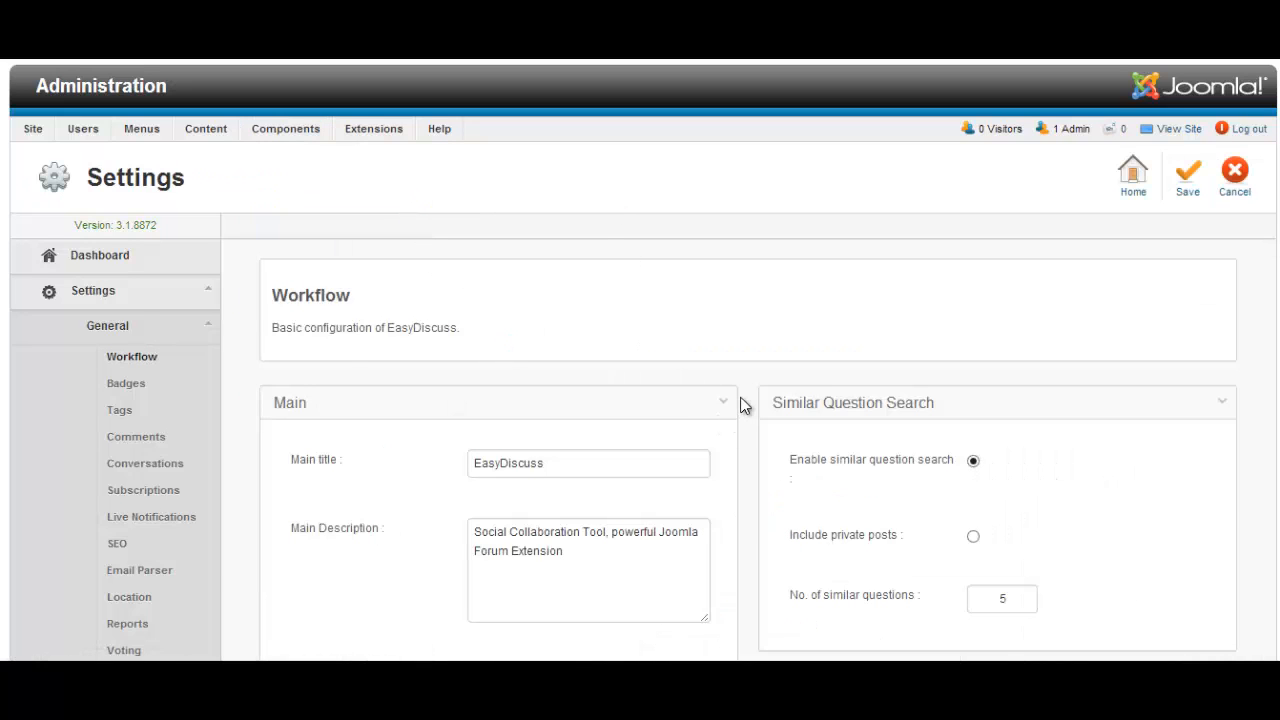
scroll(740, 404, down, 2)
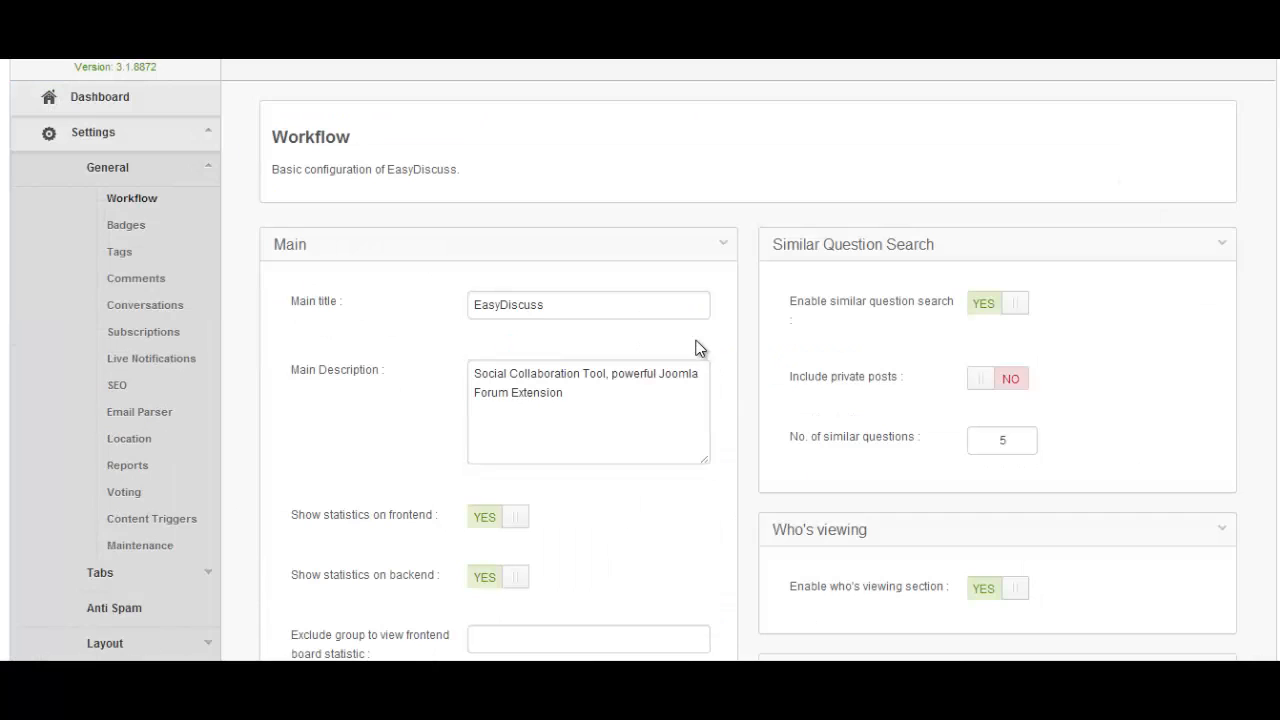
Replace the main title with 'Forums' and the main description with 'Joomla forum'
double_click(612, 307)
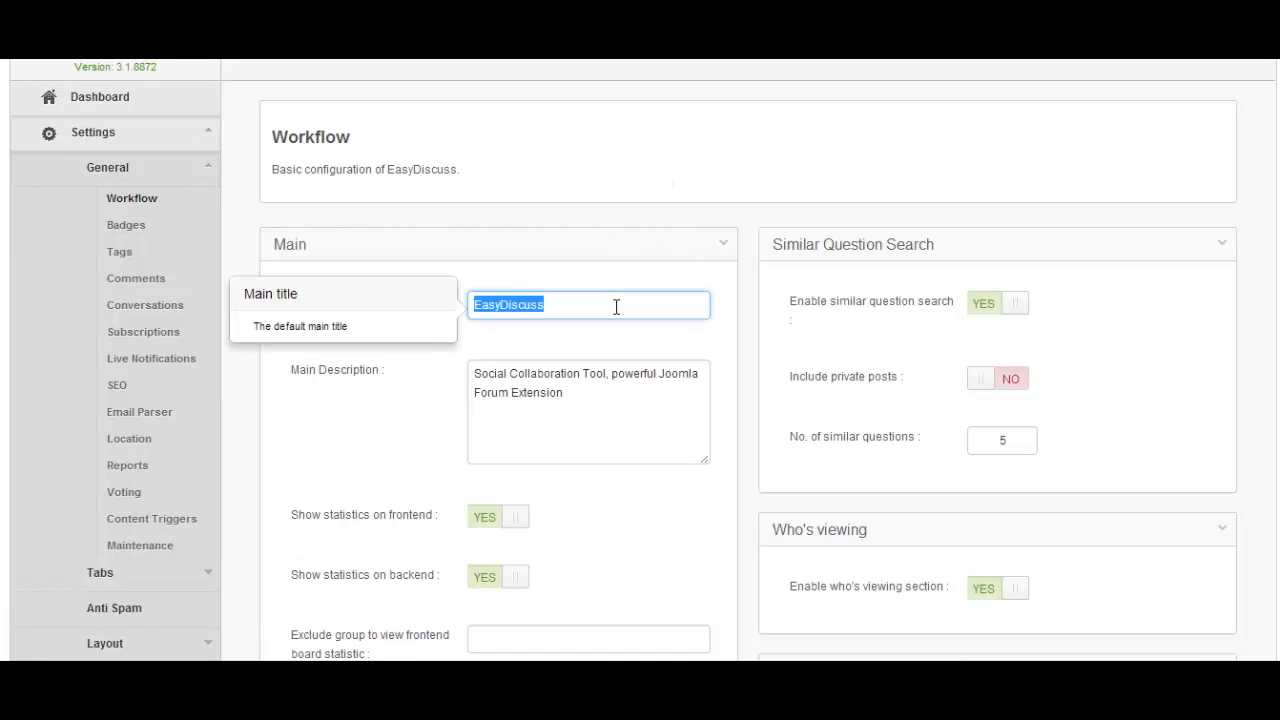
text(FO)
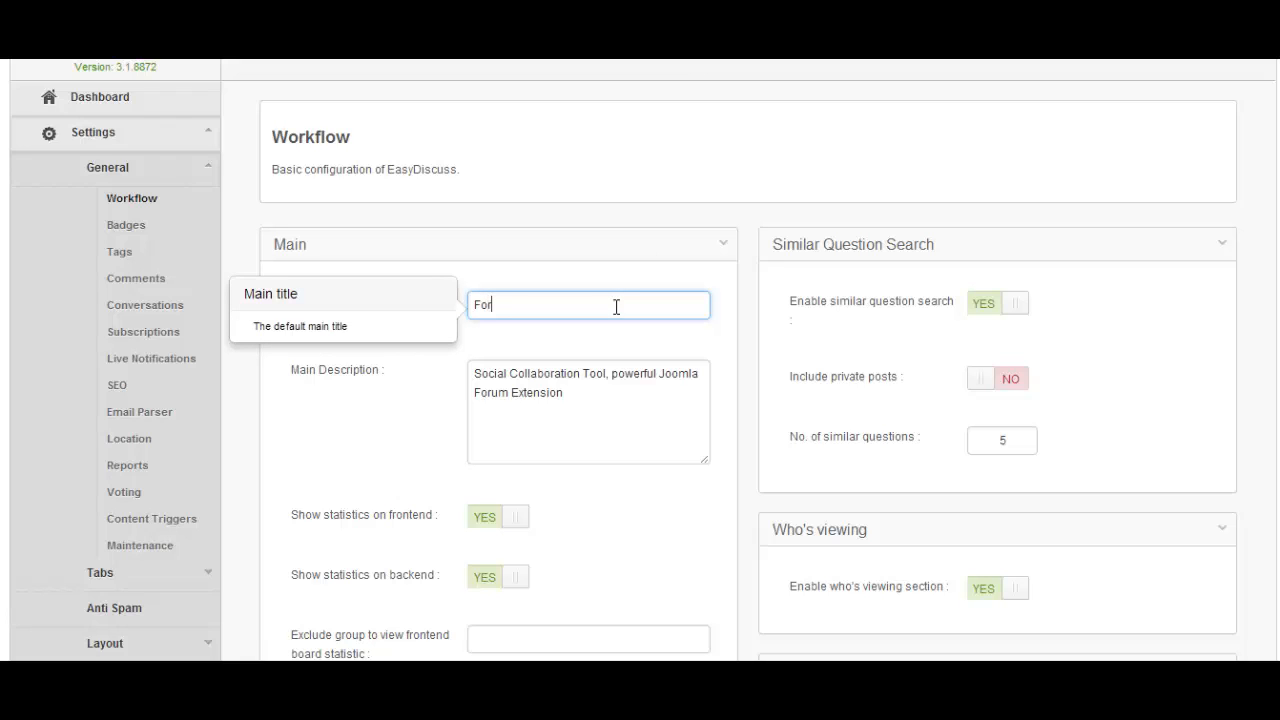
drag(592, 406, 441, 354)
text(Joomla forum)
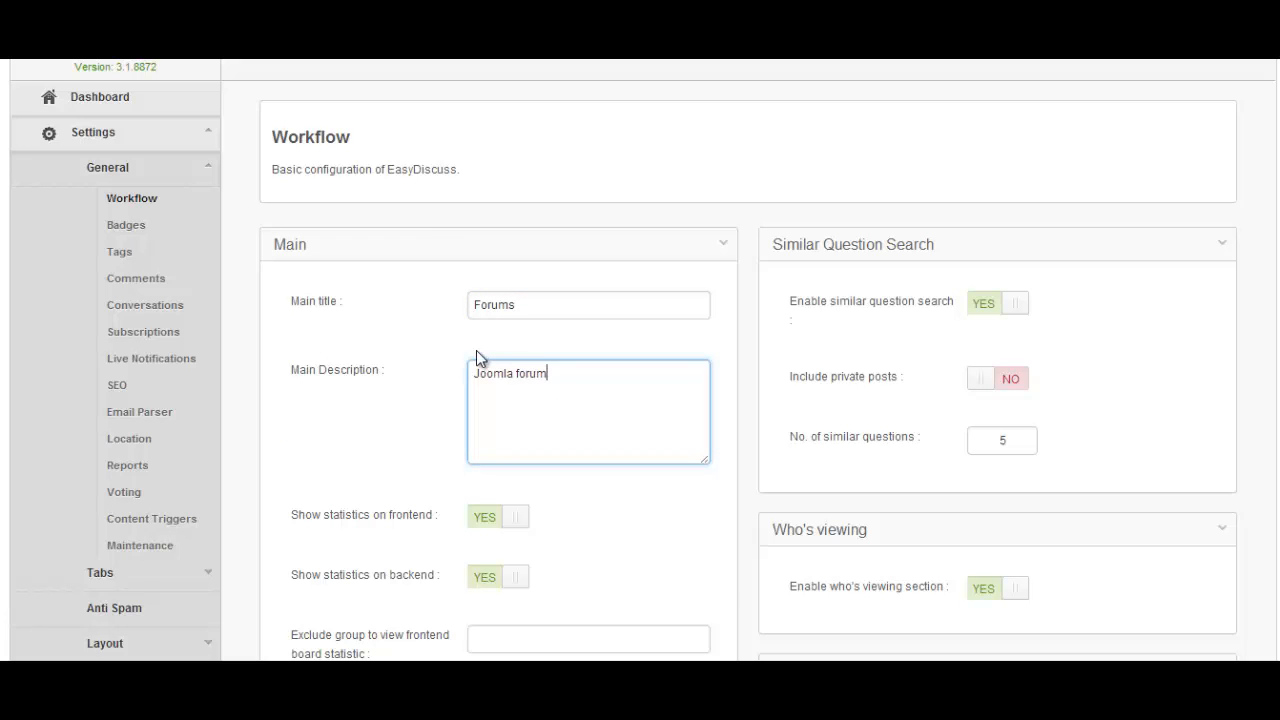
scroll(476, 350, down, 2)
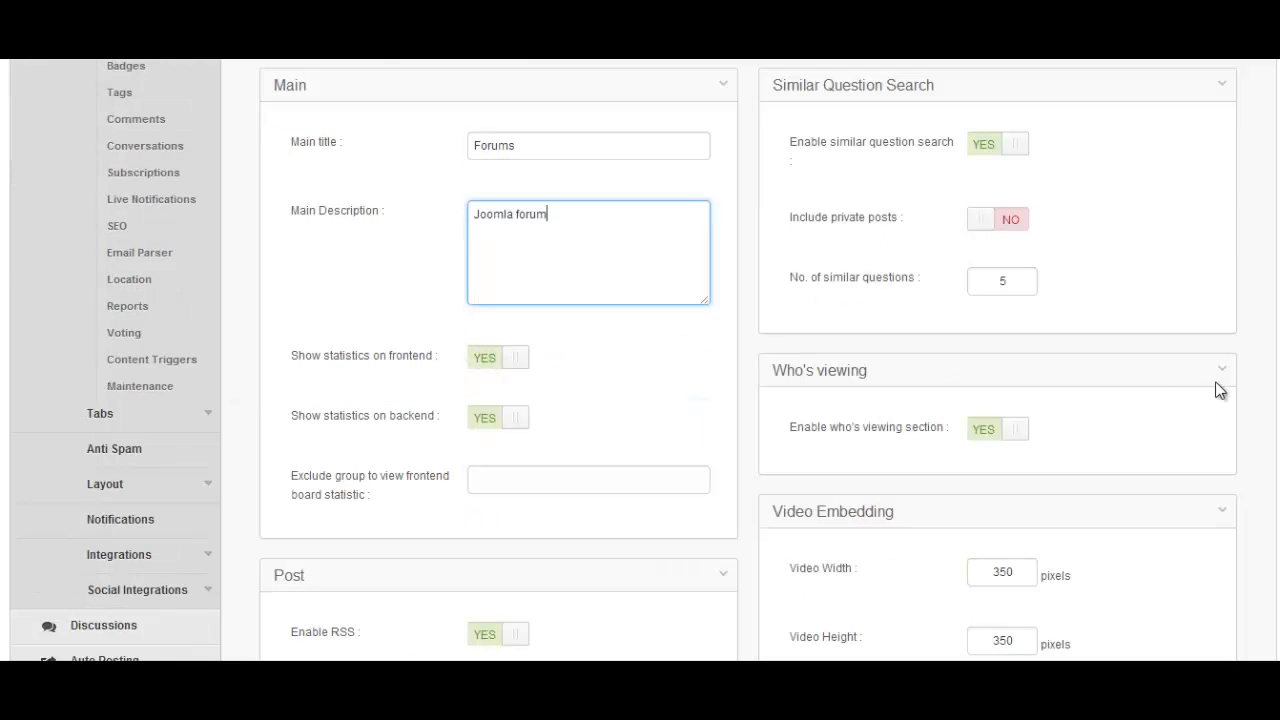
Review the Redirection after post choices, keeping Default selected
scroll(640, 360, down, 5)
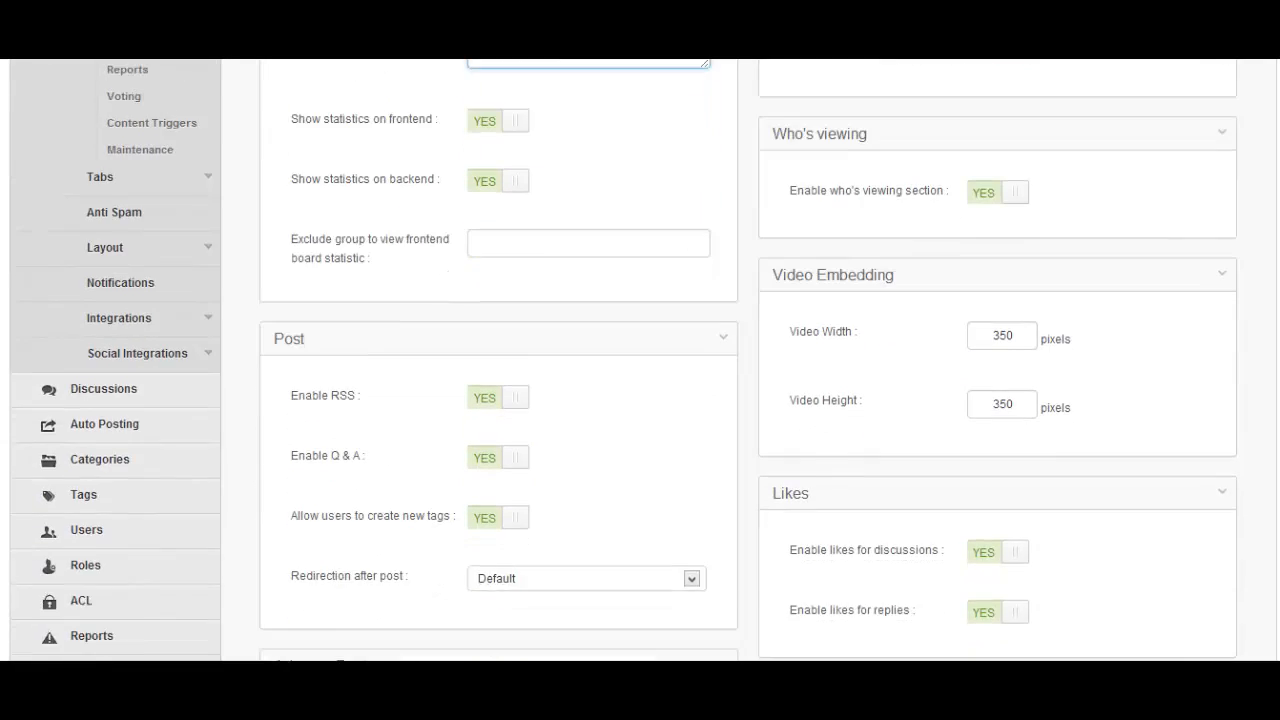
scroll(640, 360, down, 1)
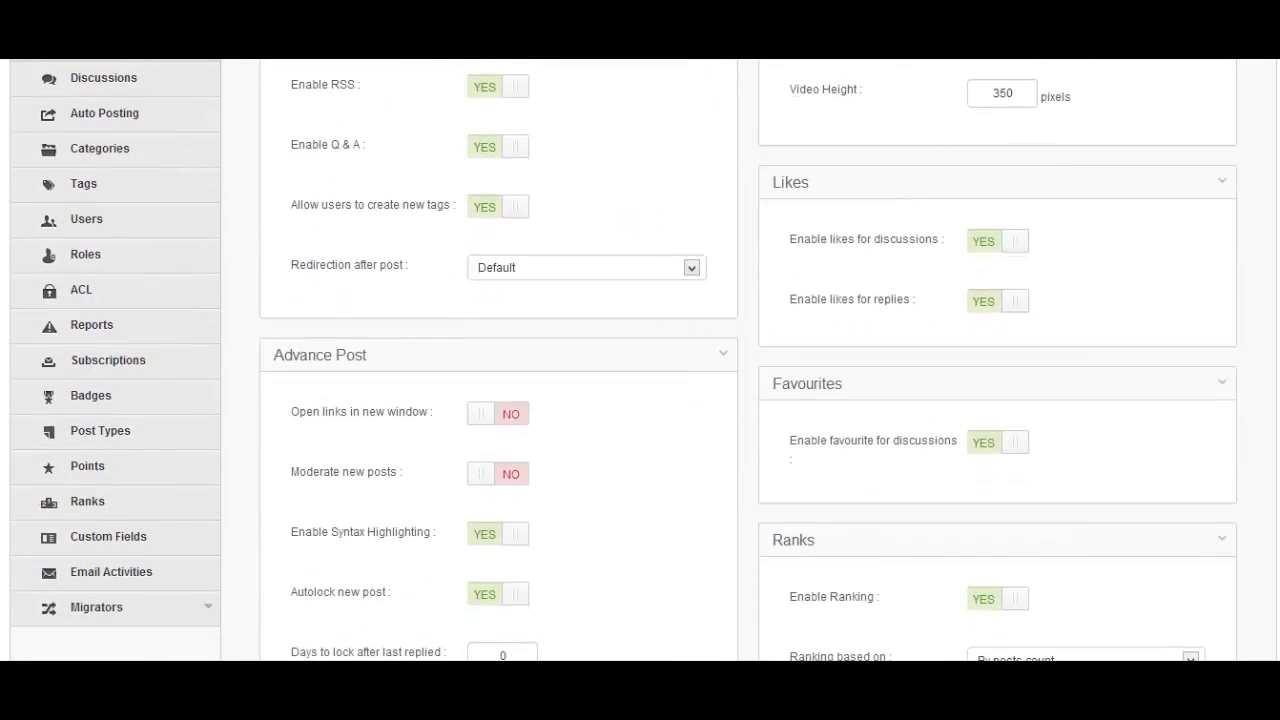
scroll(640, 360, up, 1)
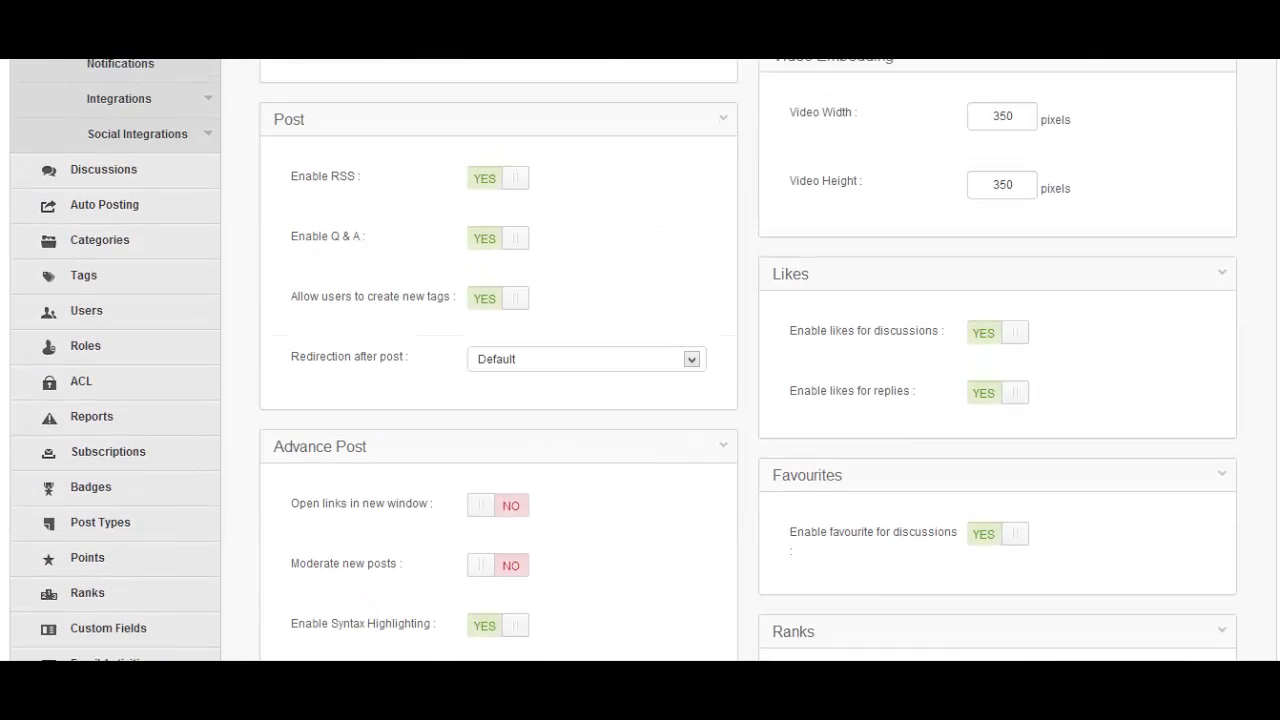
scroll(640, 360, down, 1)
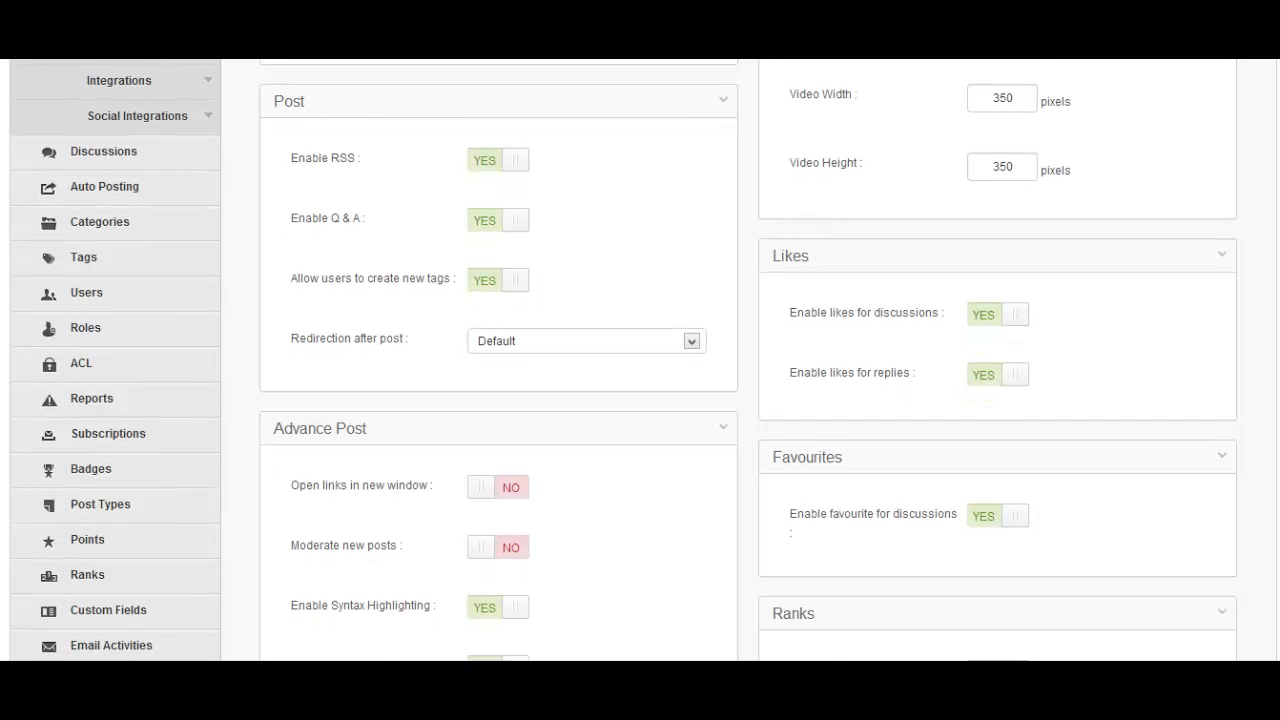
scroll(640, 360, down, 1)
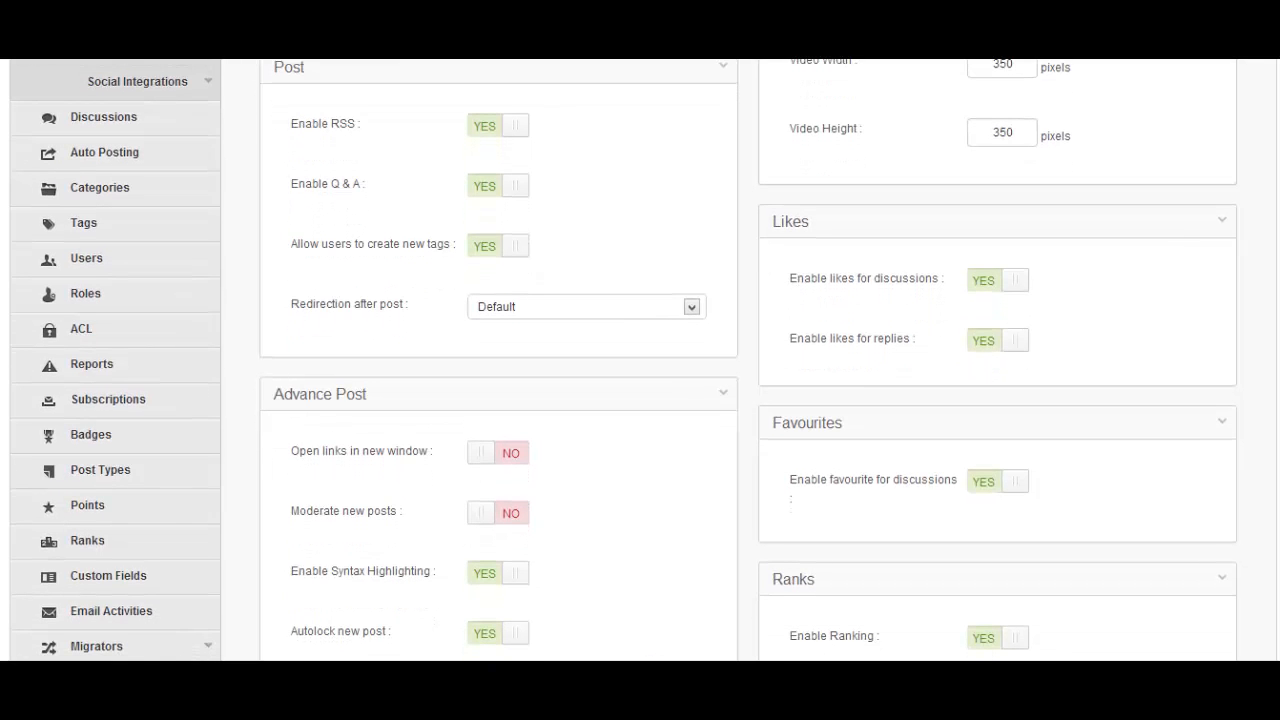
click(691, 312)
click(456, 379)
drag(407, 306, 297, 317)
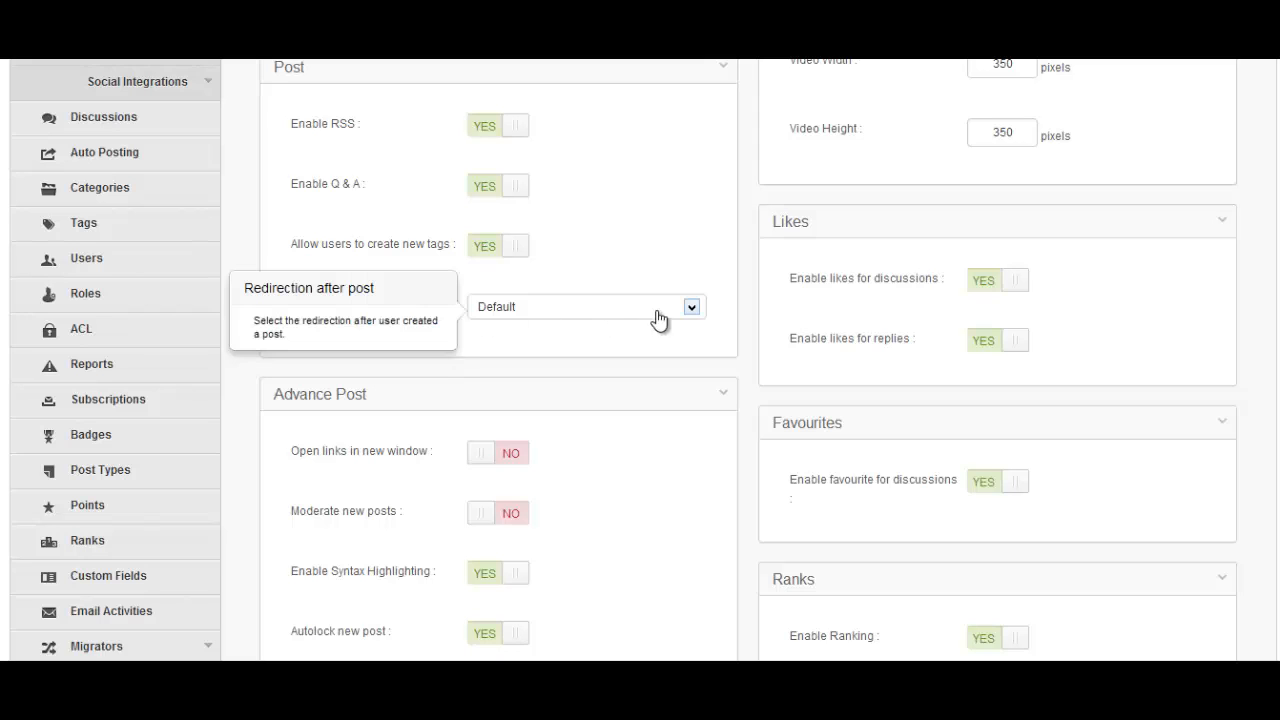
click(691, 310)
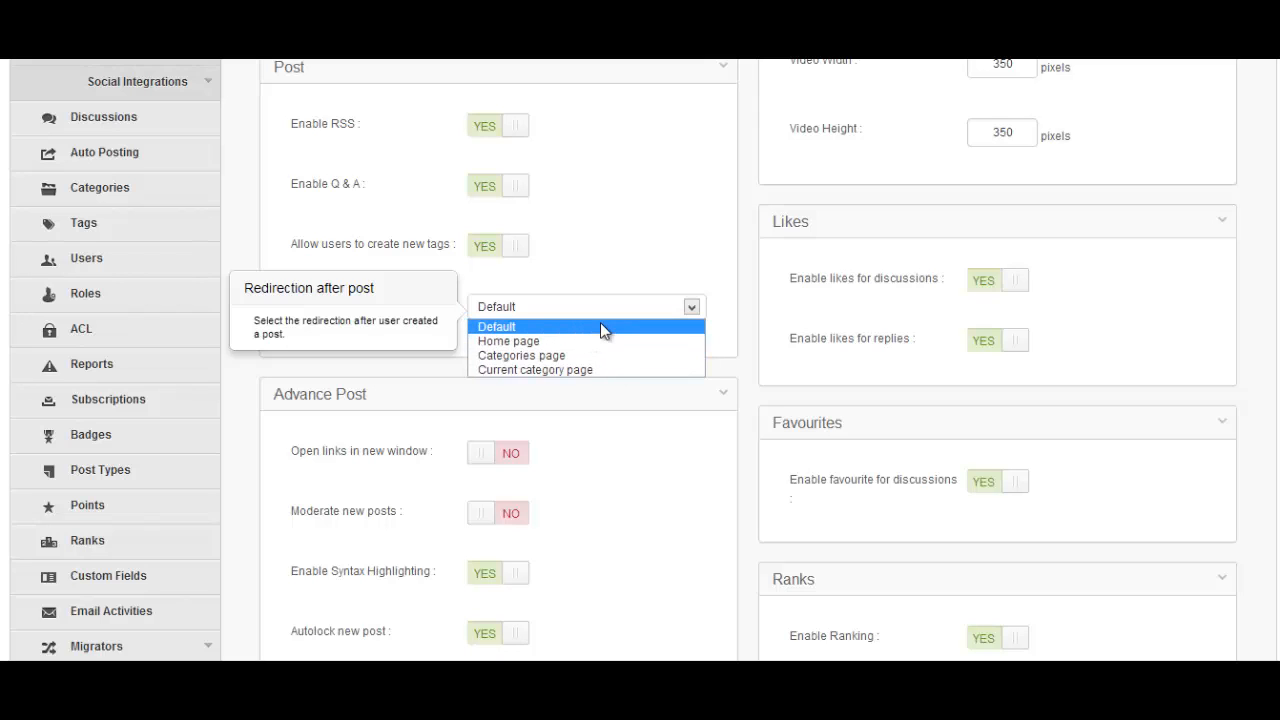
click(644, 425)
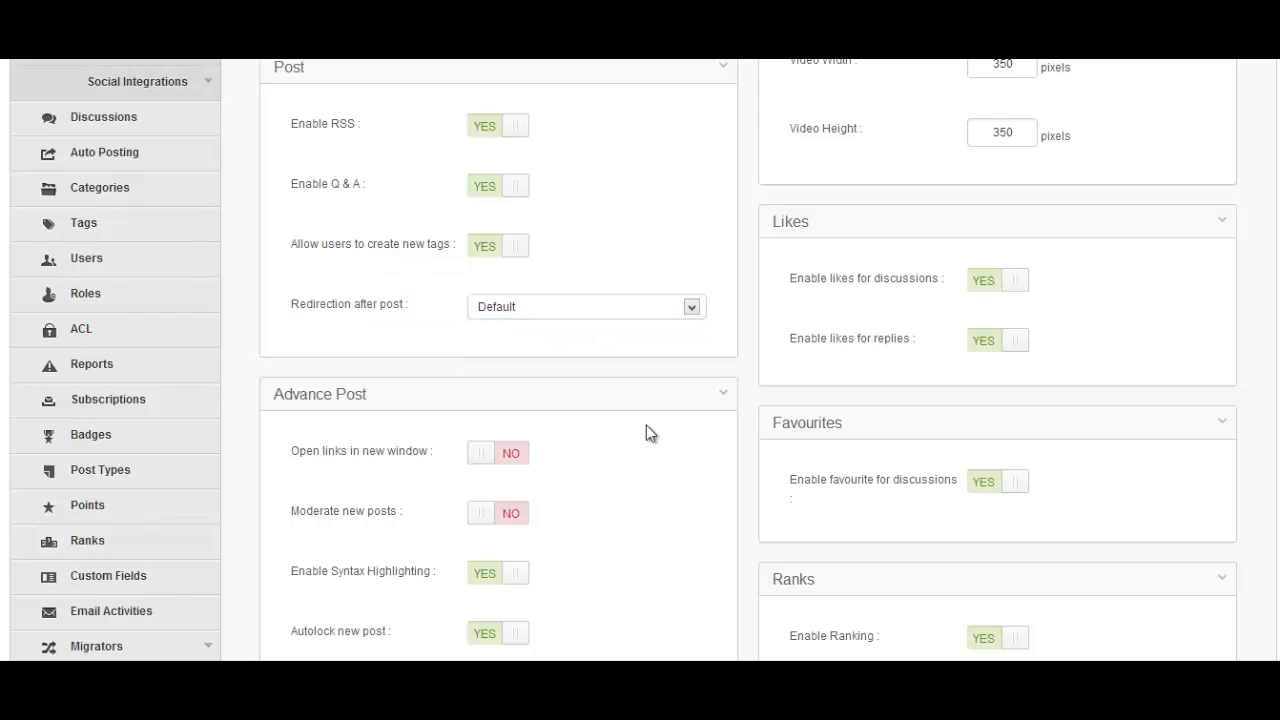
Check the registration provider options, leaving Joomla selected
scroll(640, 360, down, 4)
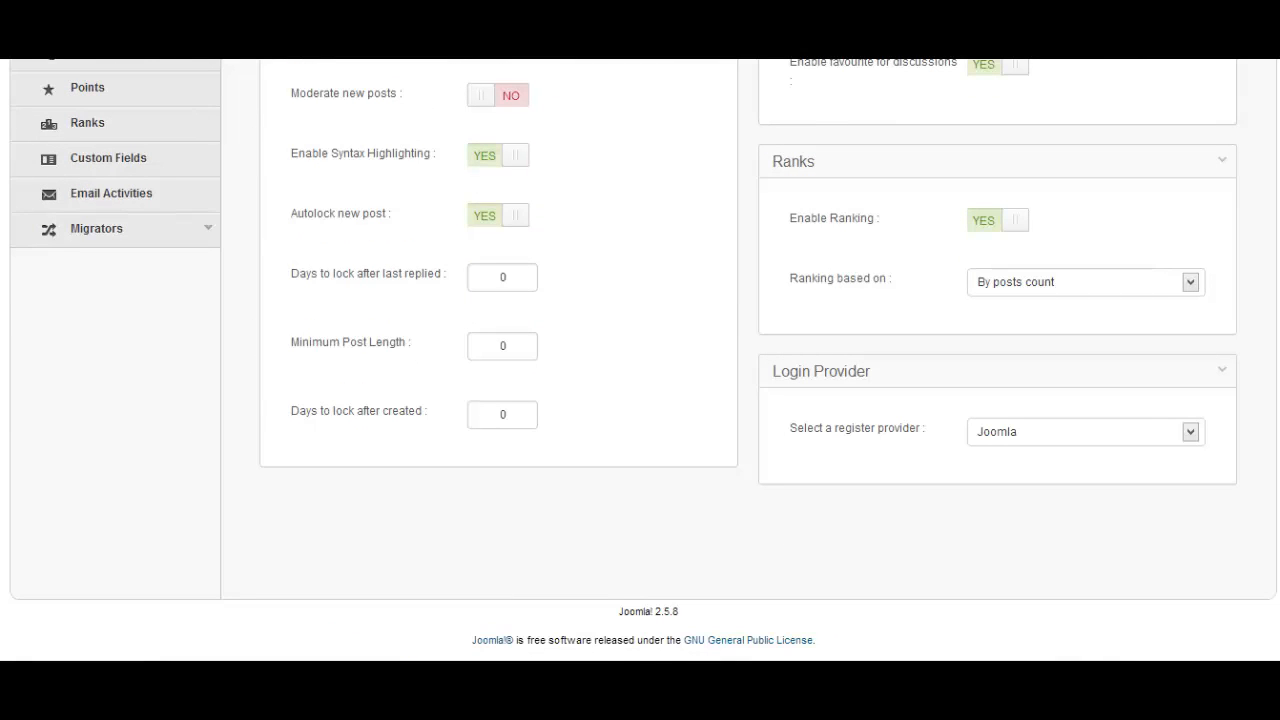
click(1191, 434)
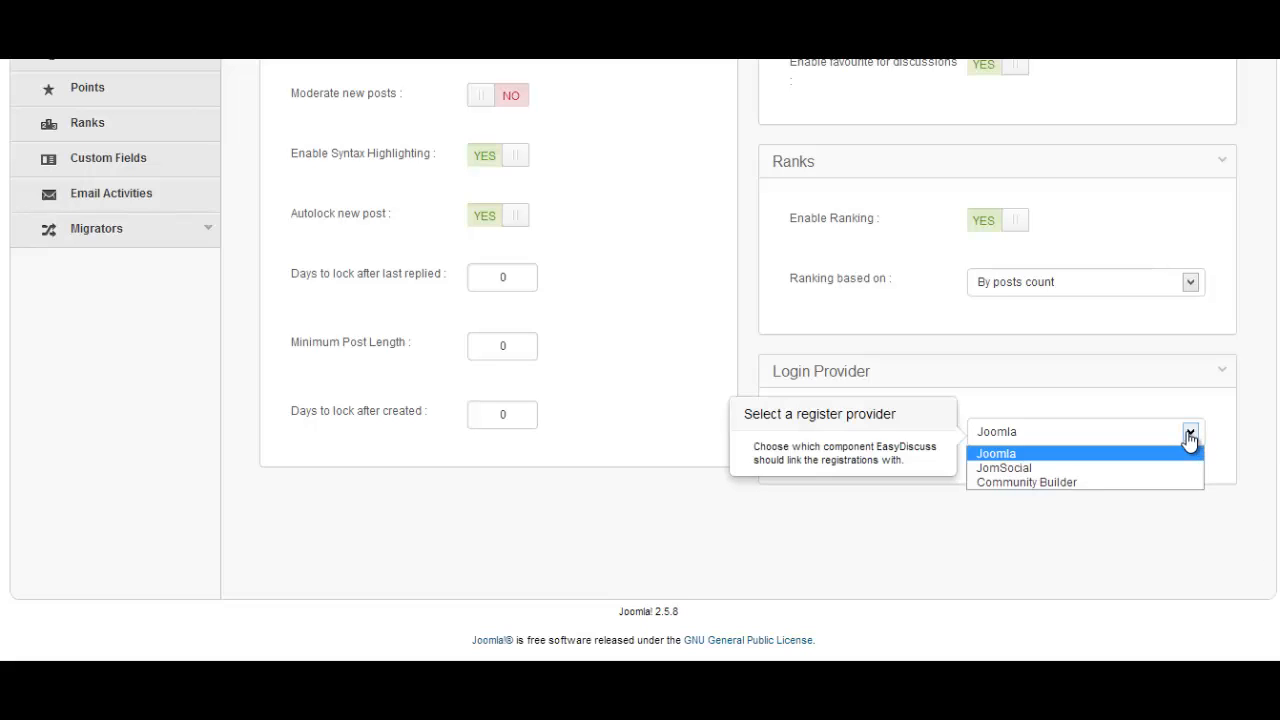
click(1191, 436)
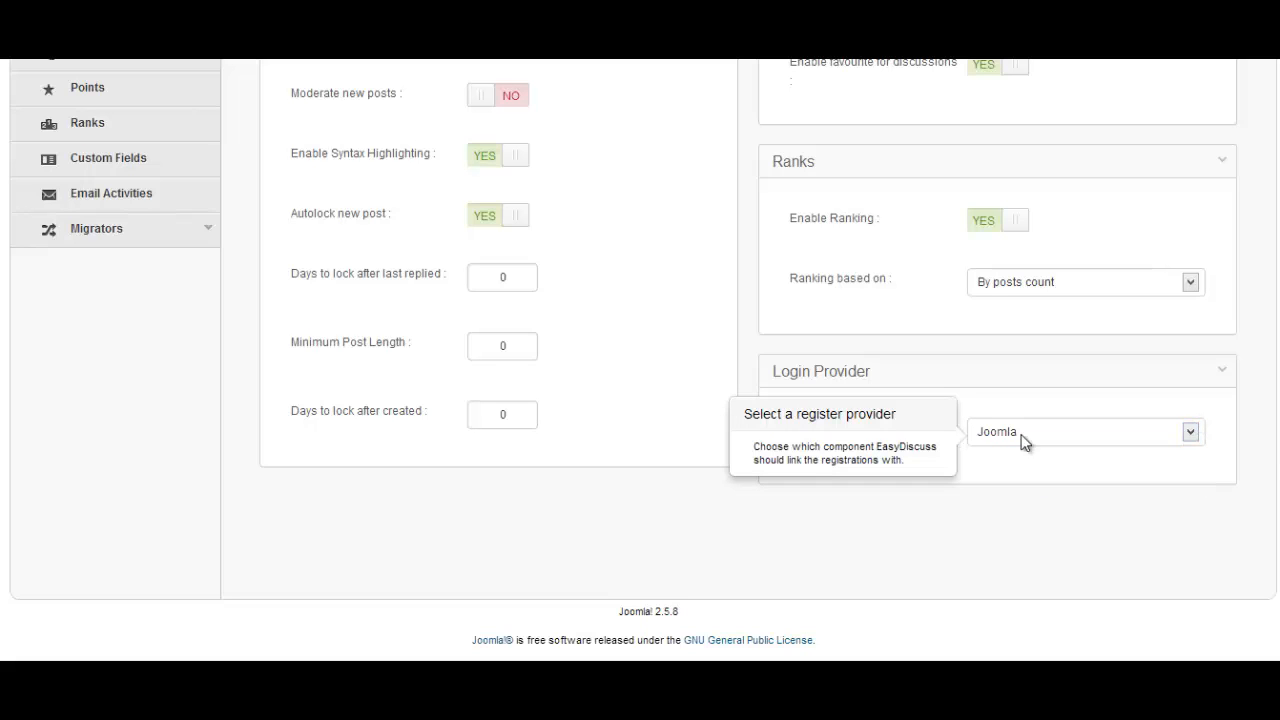
scroll(640, 360, up, 15)
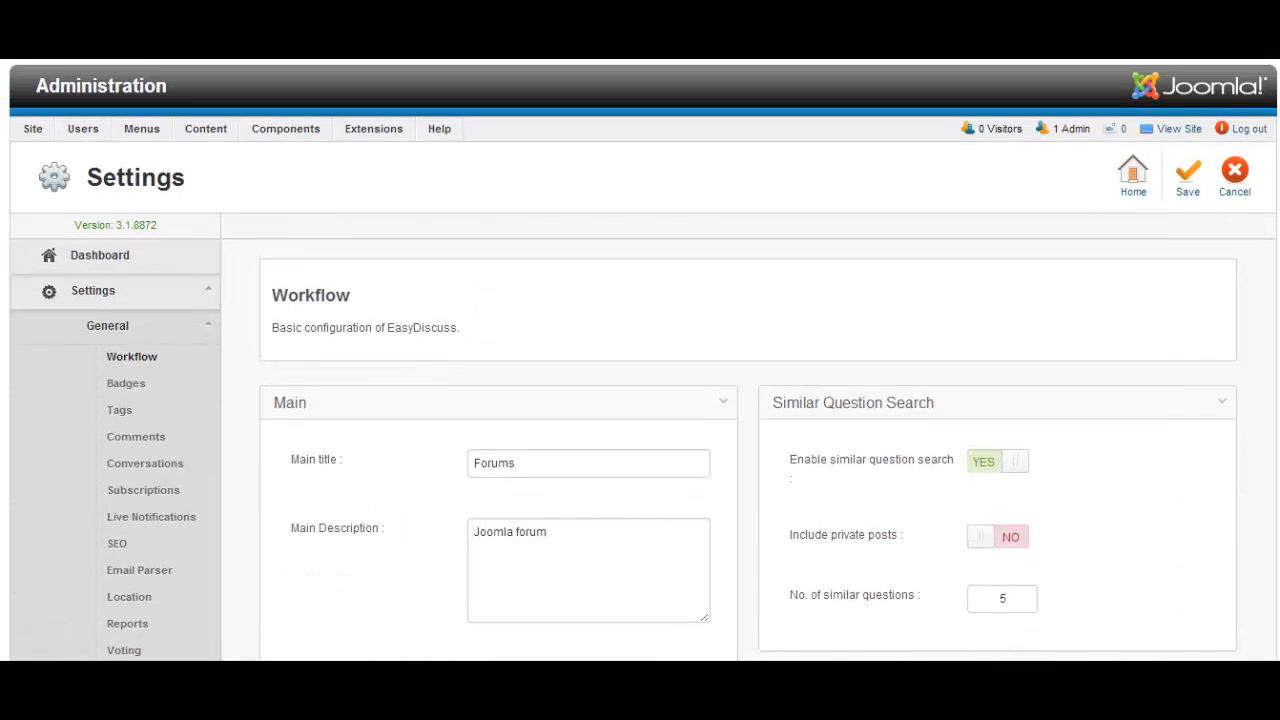
Save the Workflow configuration, then go to the EasyDiscuss Categories list
click(1190, 178)
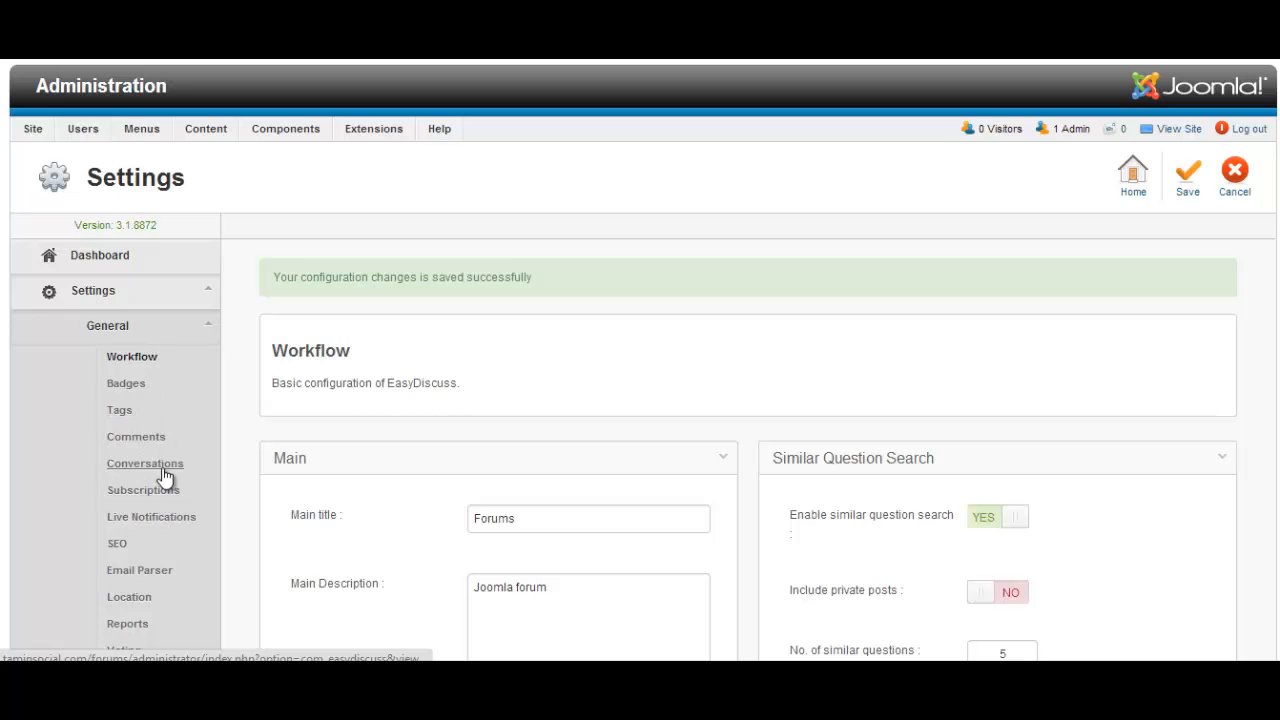
scroll(229, 459, down, 3)
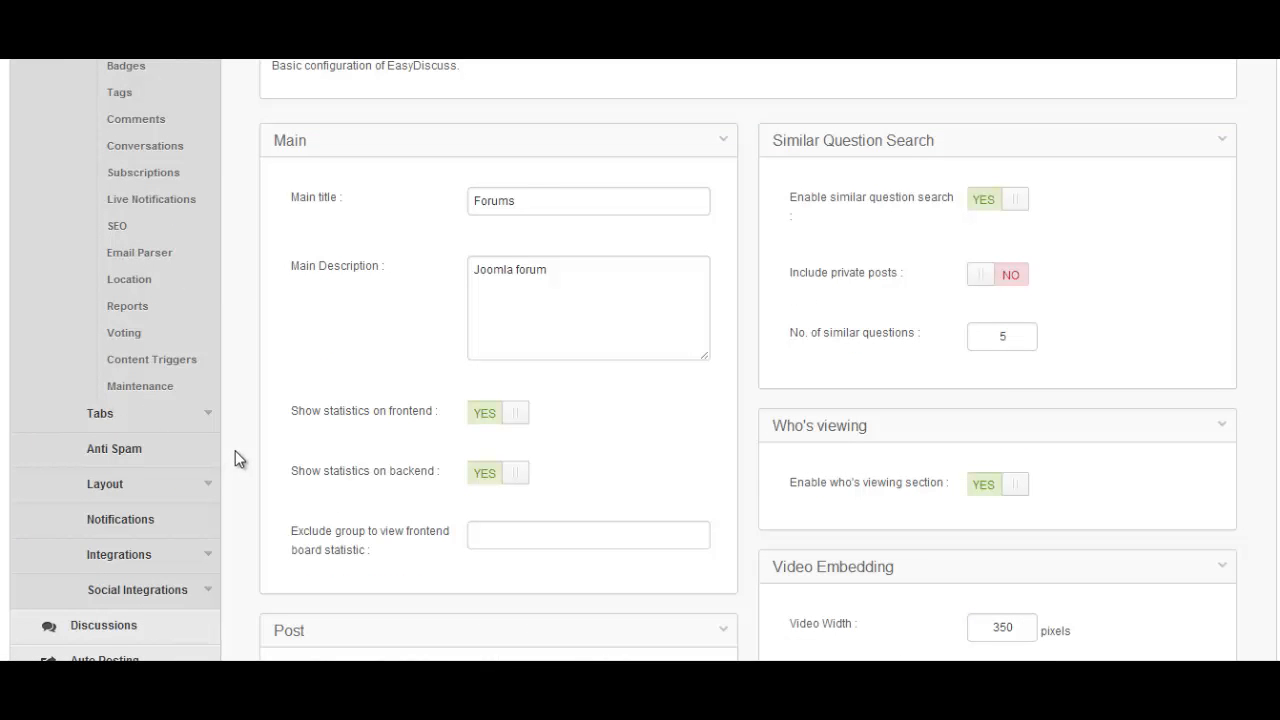
scroll(240, 452, down, 2)
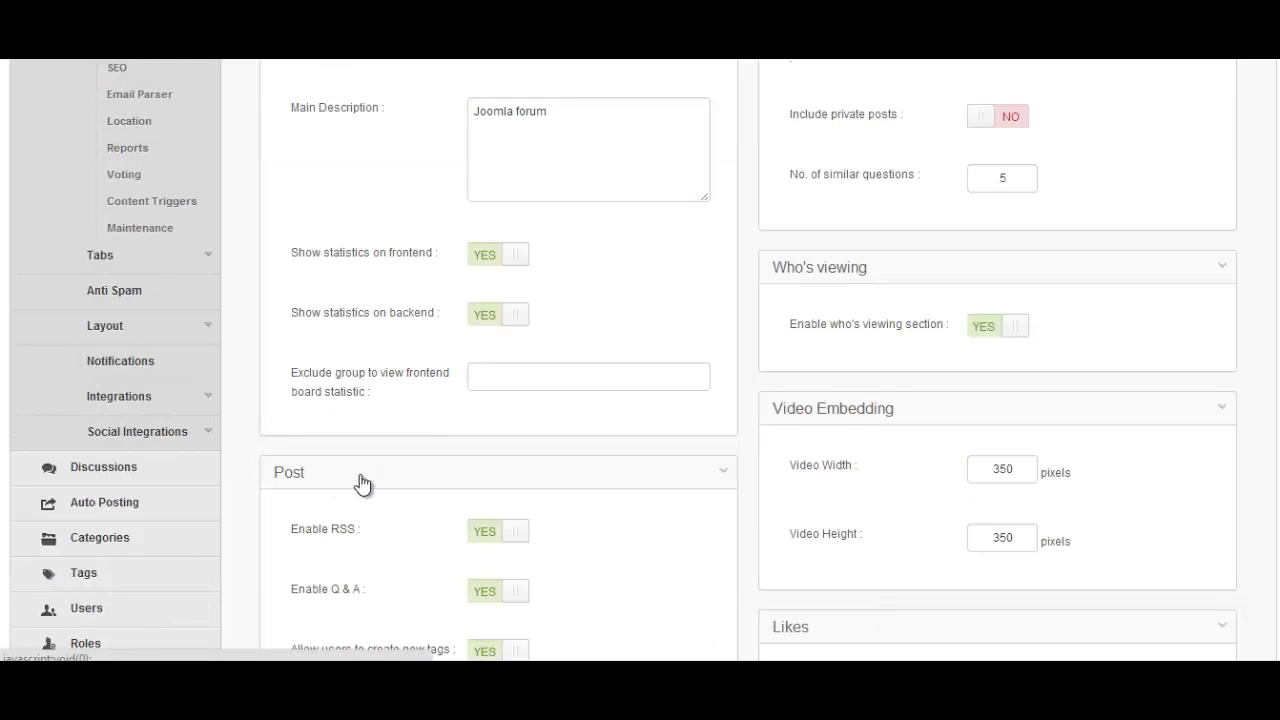
click(166, 522)
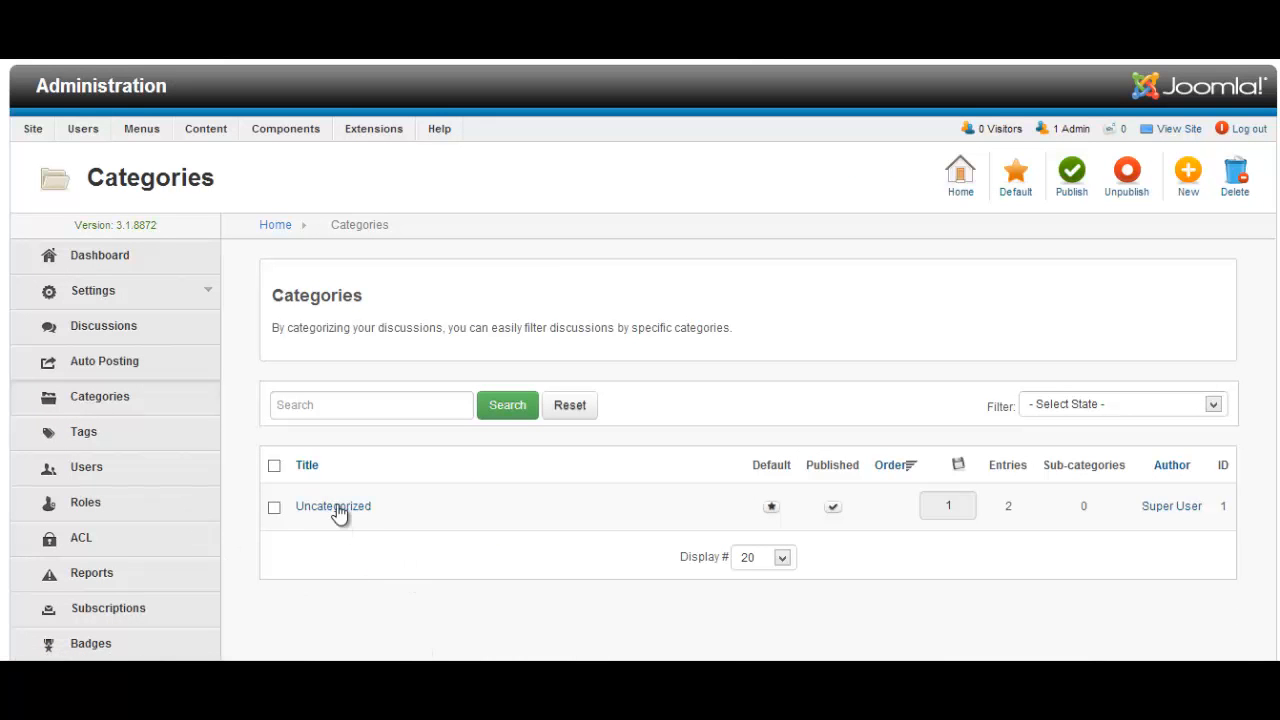
Create a new published category titled 'Marketing' with no parent category
click(1188, 177)
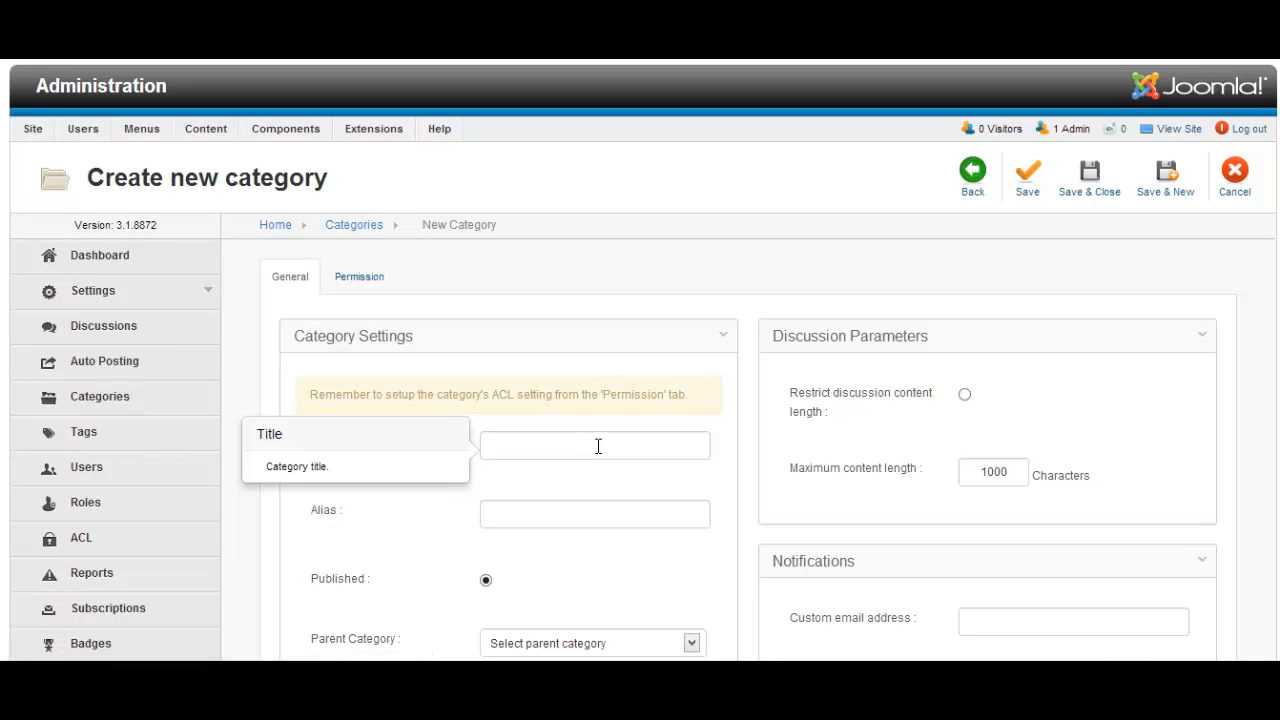
click(668, 456)
text(Marketing)
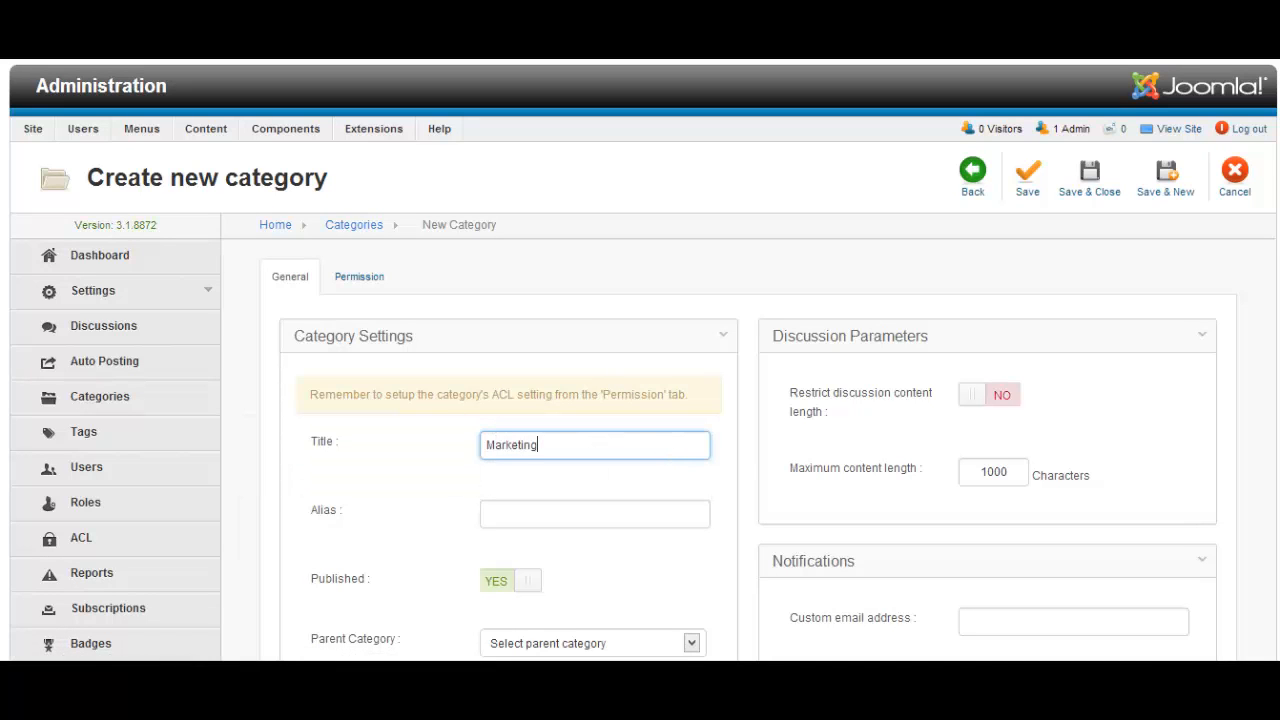
scroll(640, 360, down, 5)
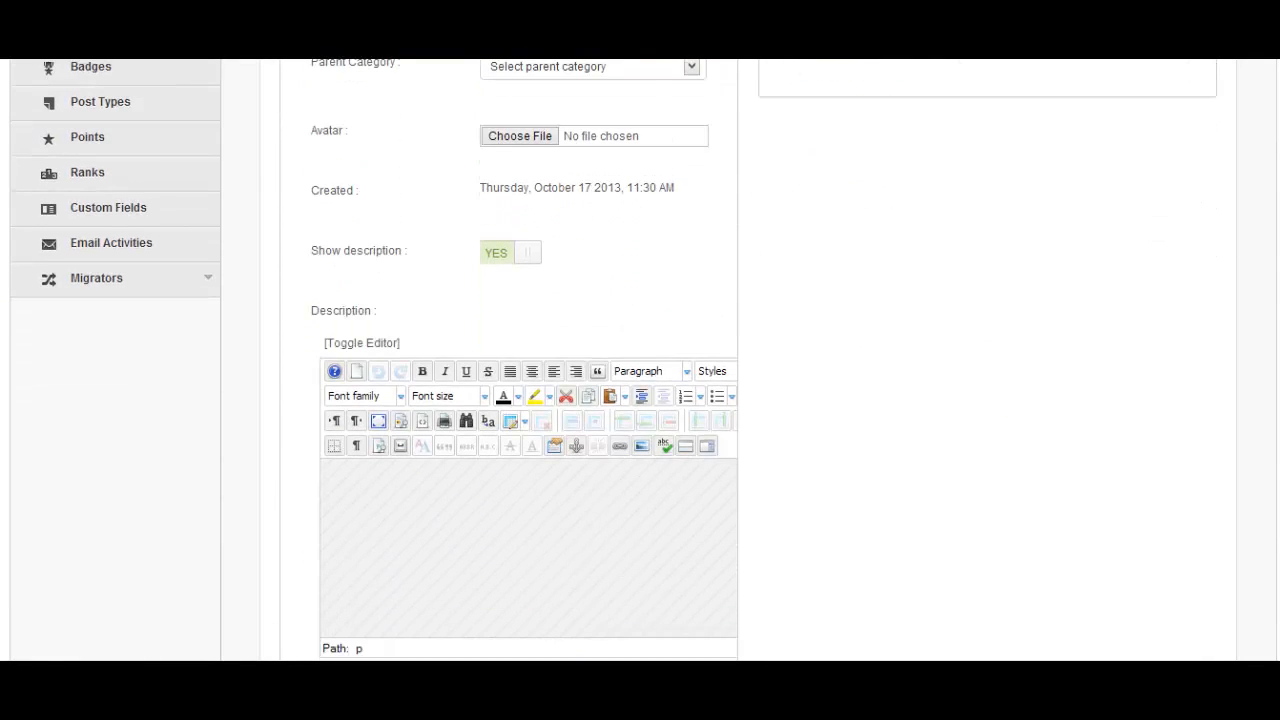
scroll(640, 360, up, 4)
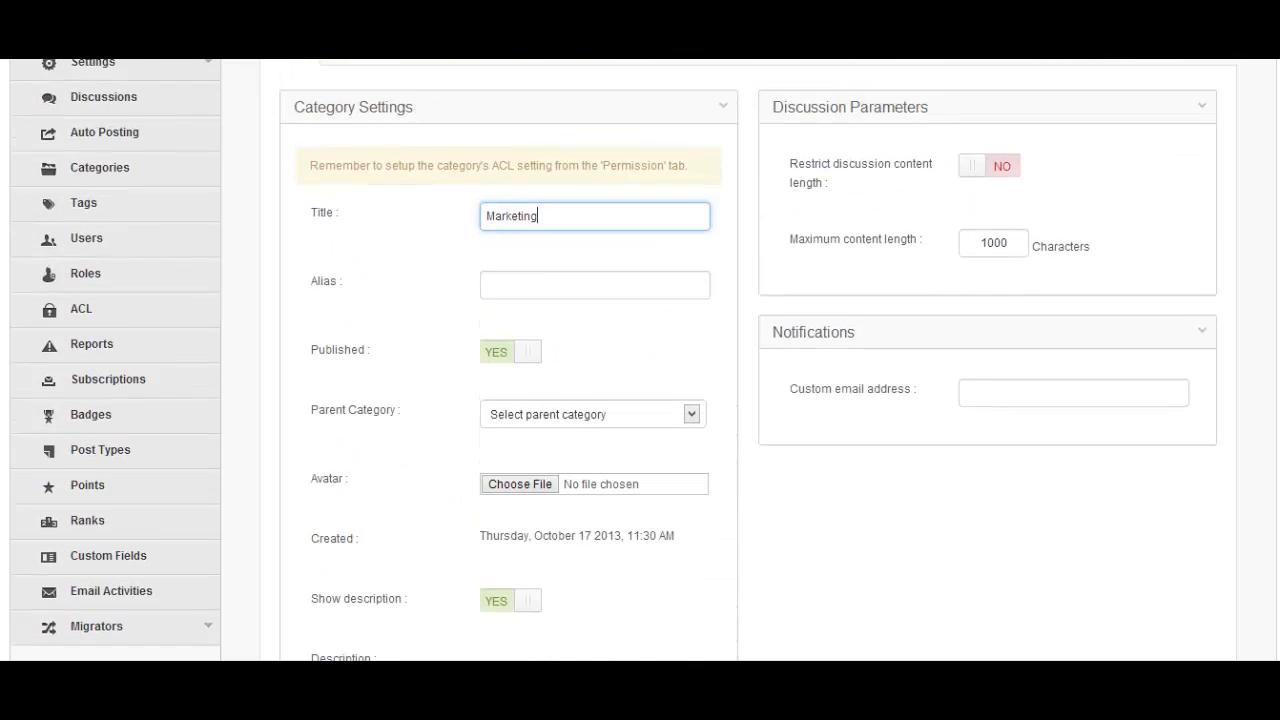
drag(398, 421, 327, 427)
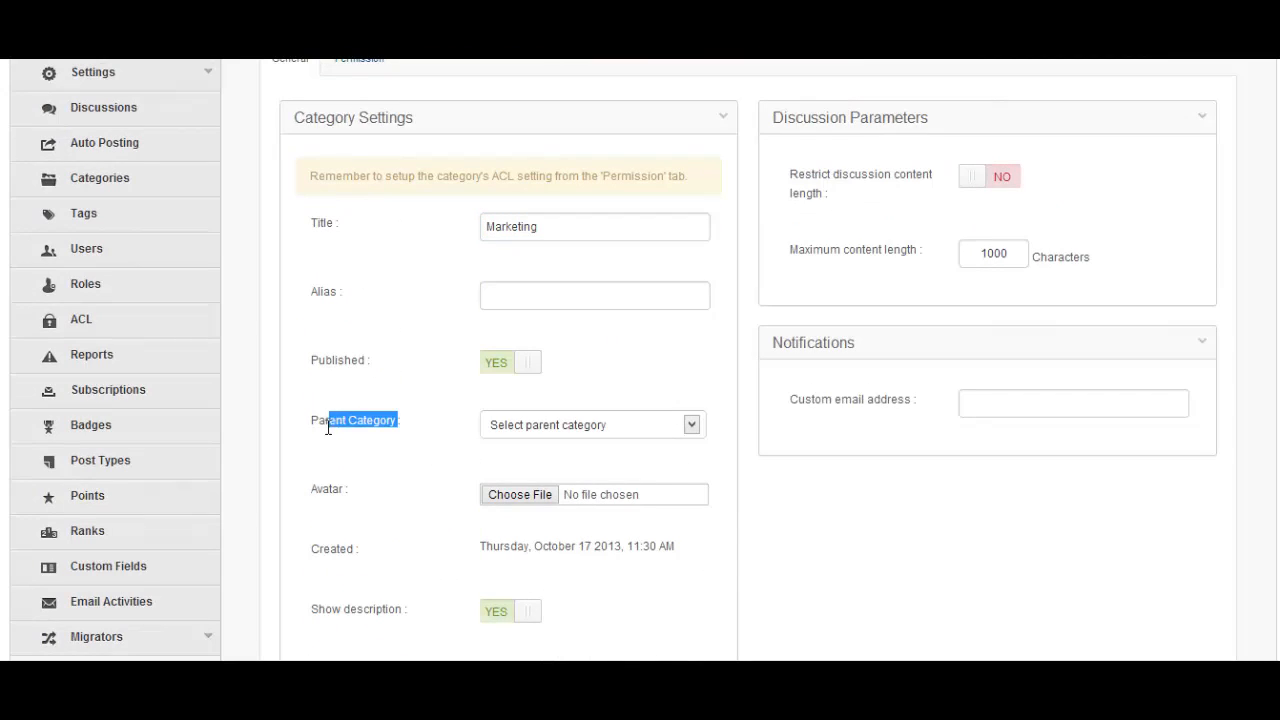
click(548, 426)
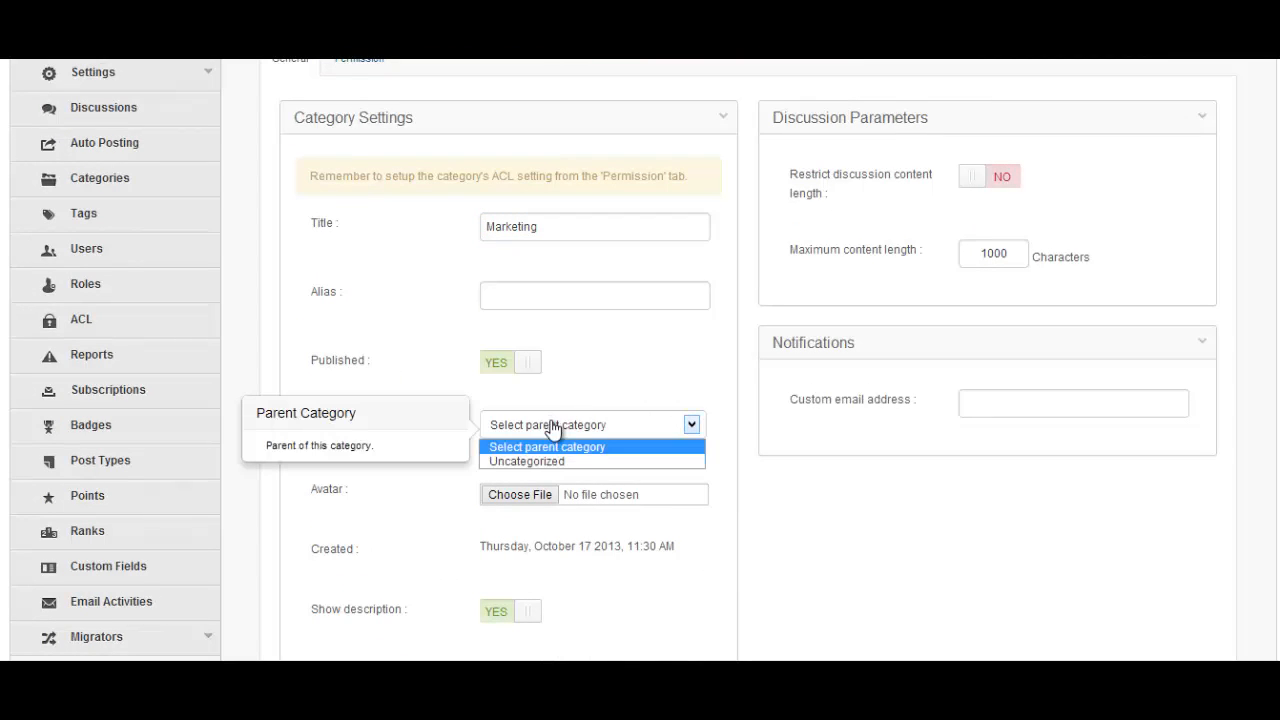
click(785, 512)
scroll(1094, 363, up, 3)
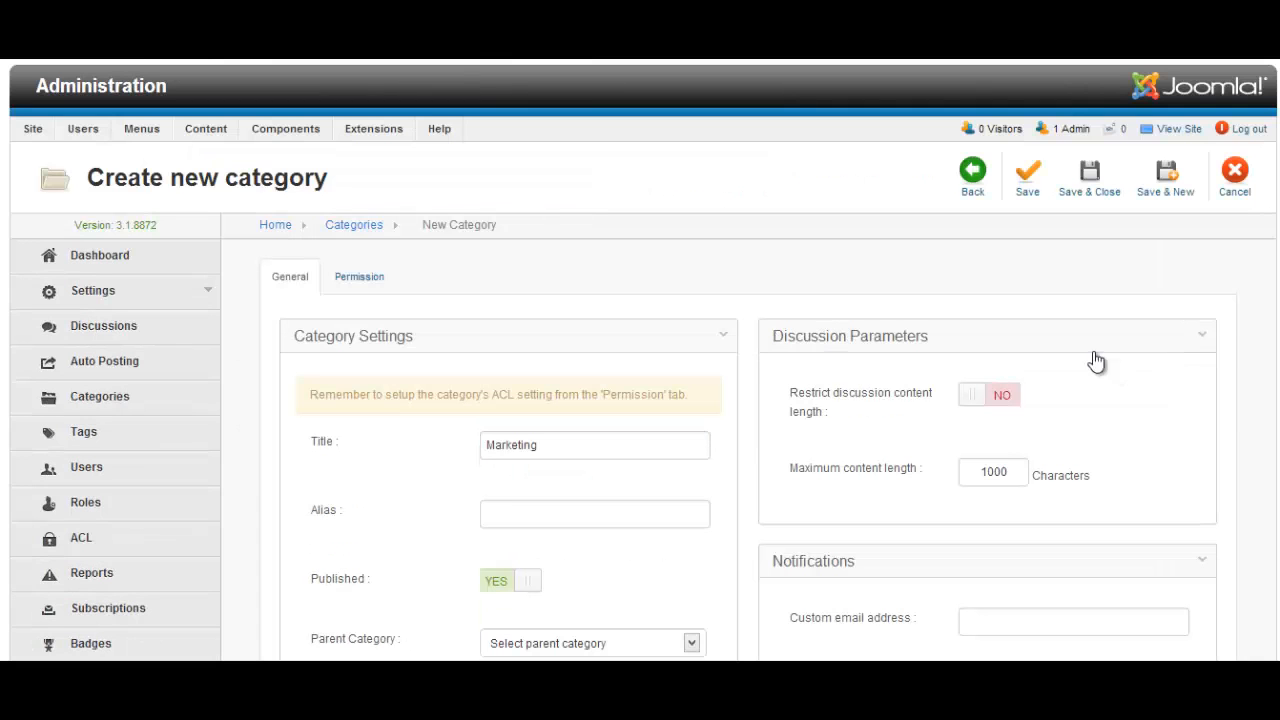
Save Marketing, then add the Support, Business and Internet categories one after another
click(1172, 189)
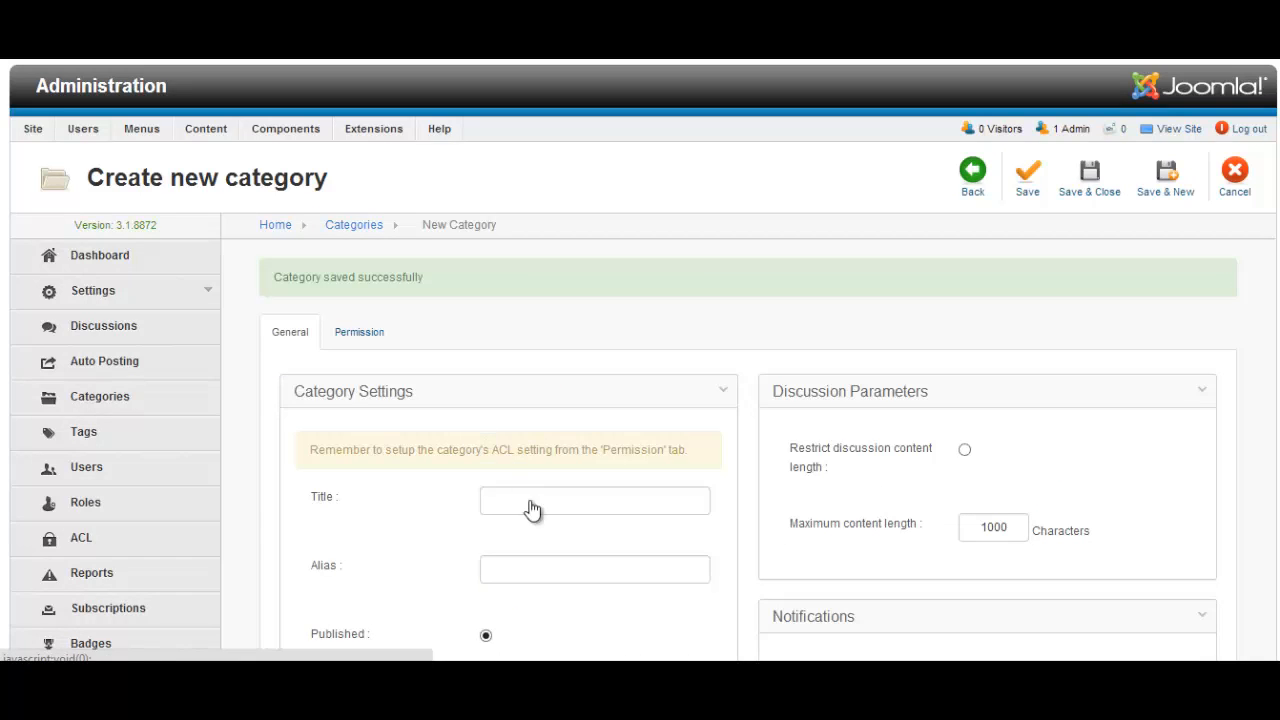
click(563, 497)
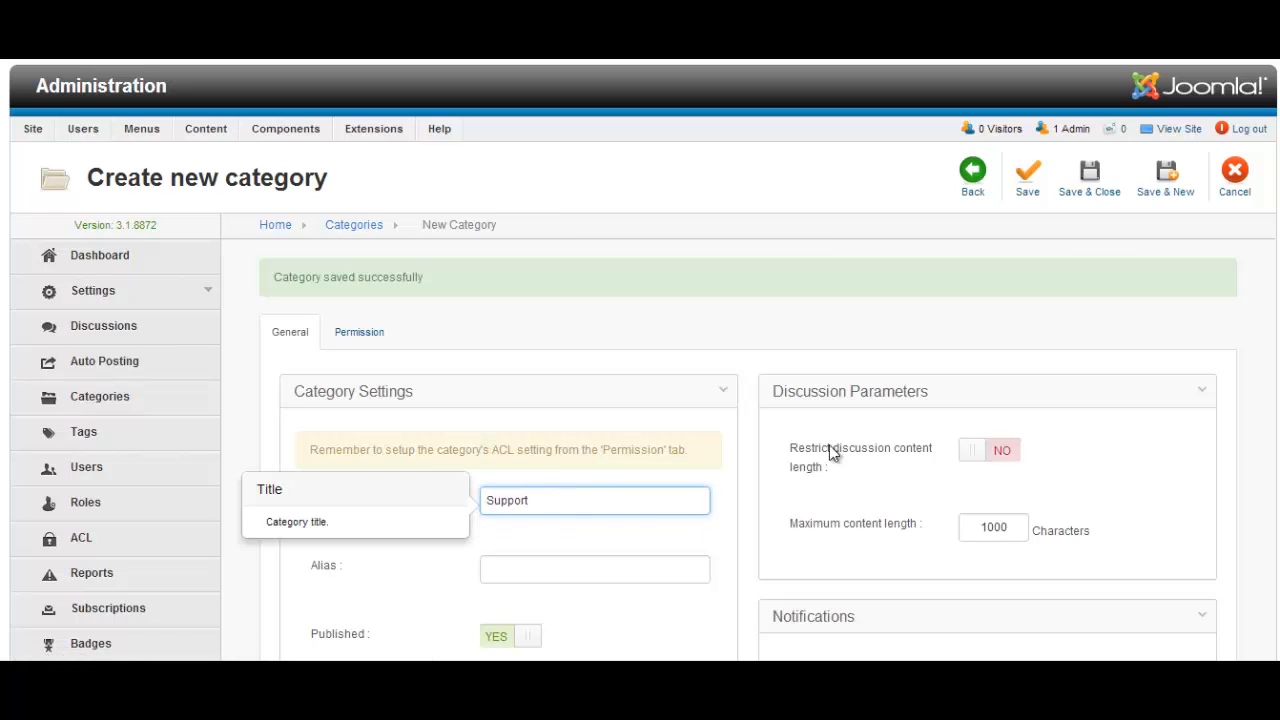
click(1170, 188)
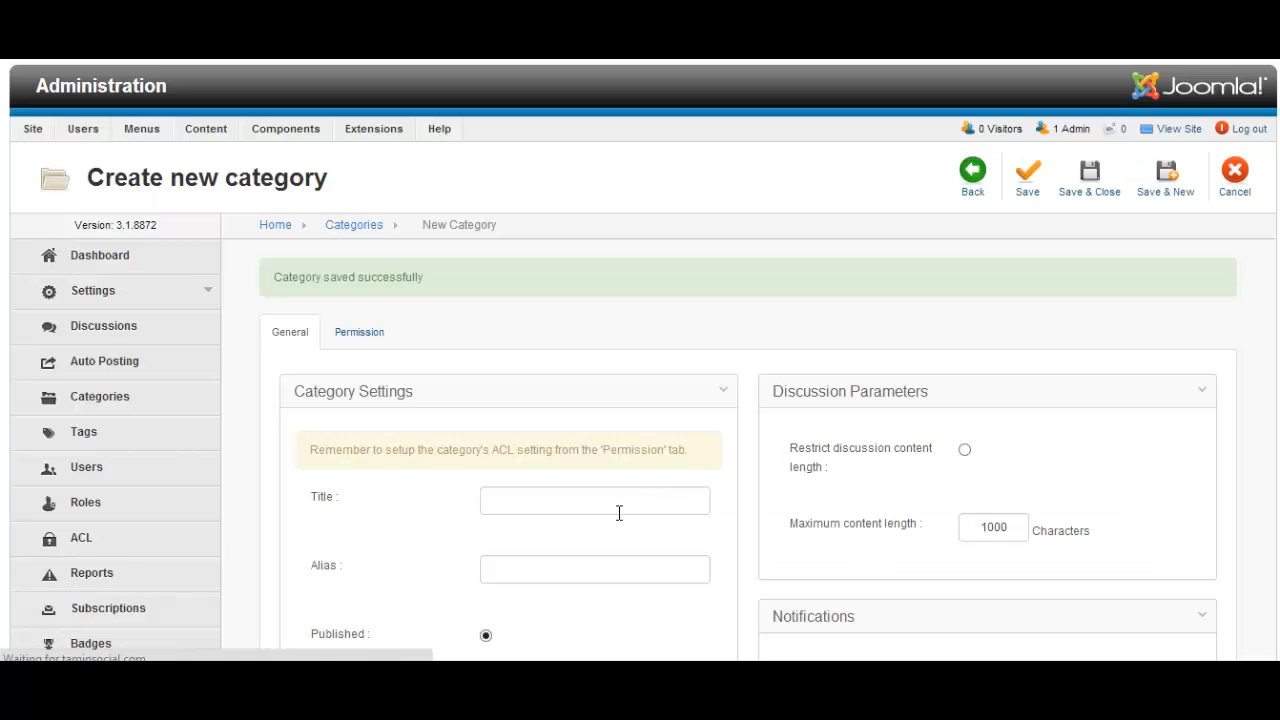
click(616, 510)
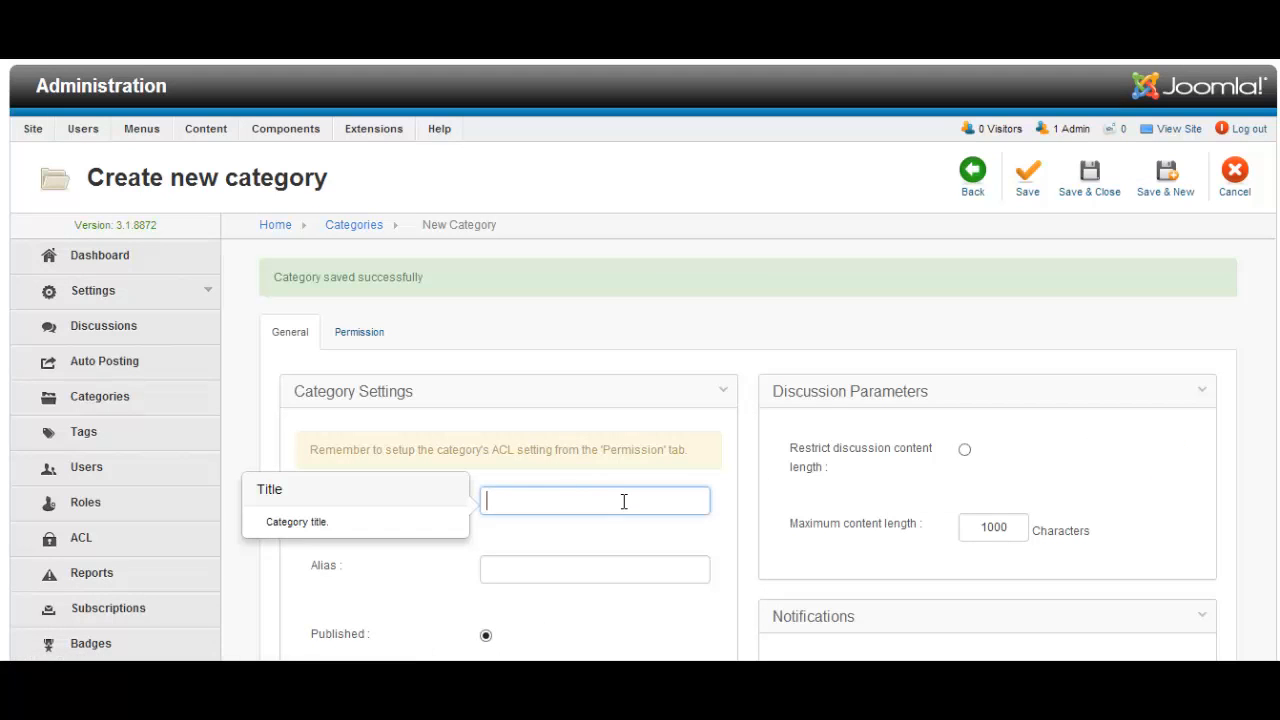
text(Business)
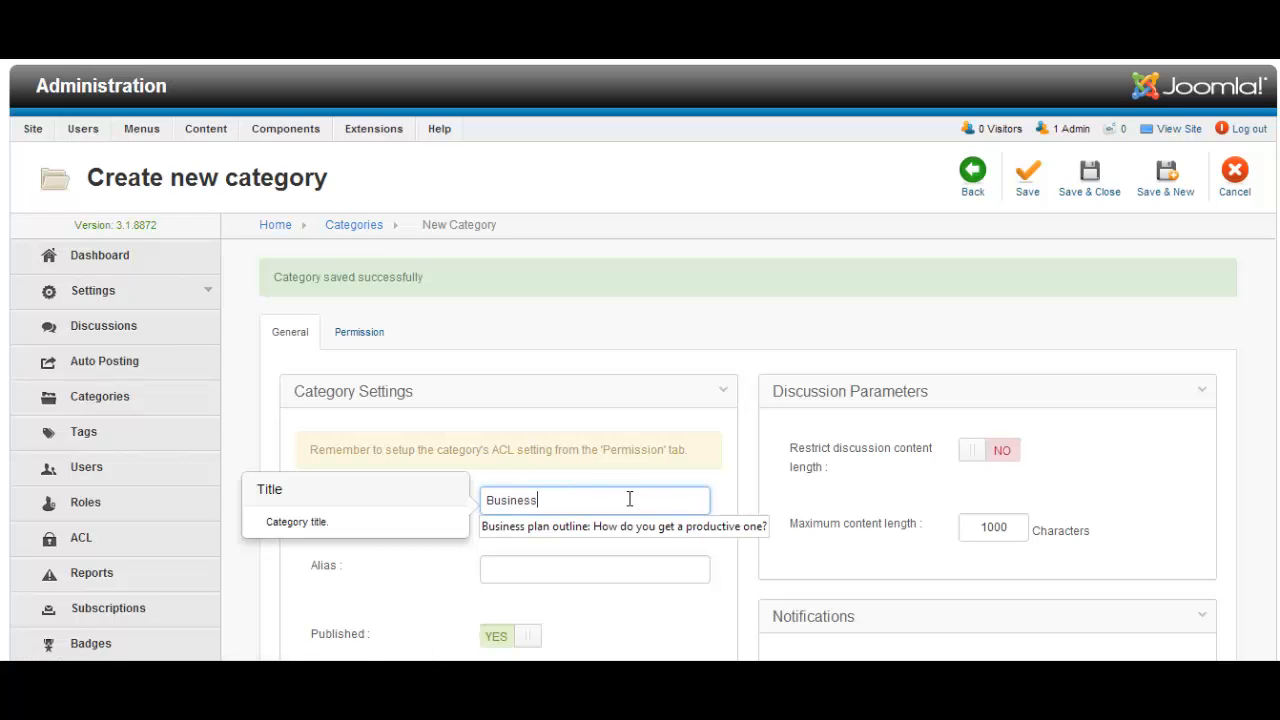
click(1160, 188)
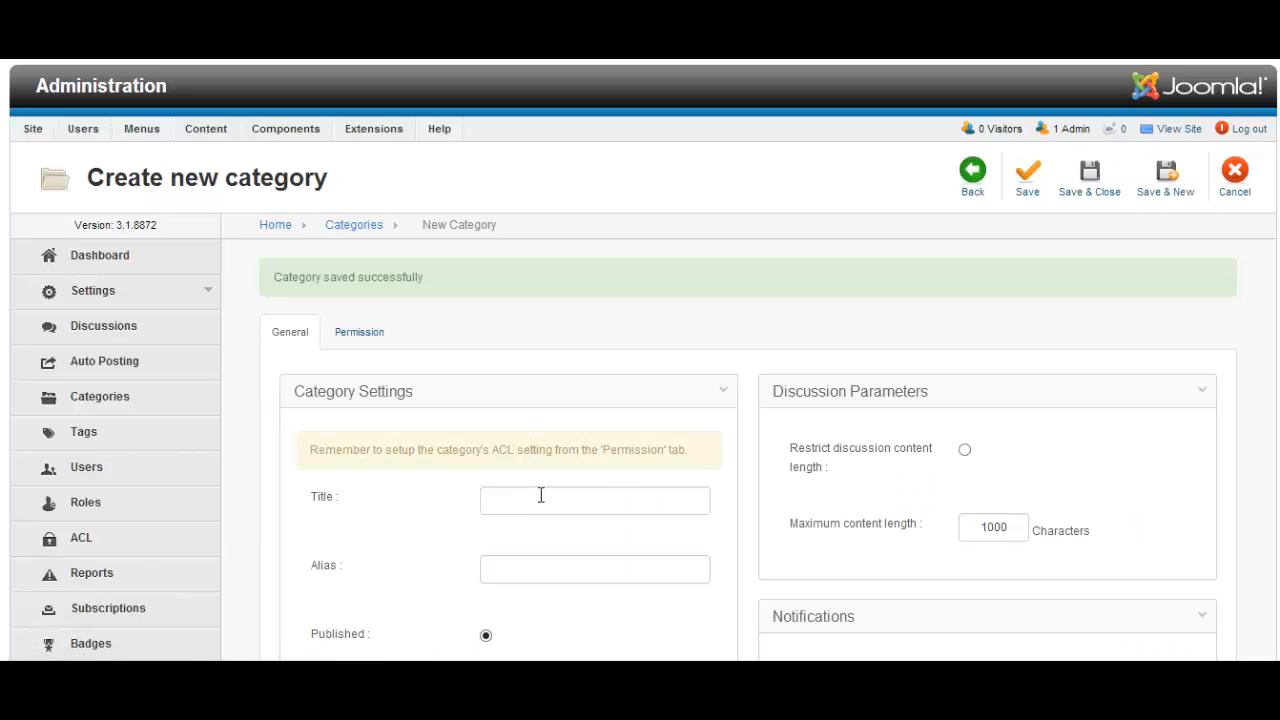
click(547, 499)
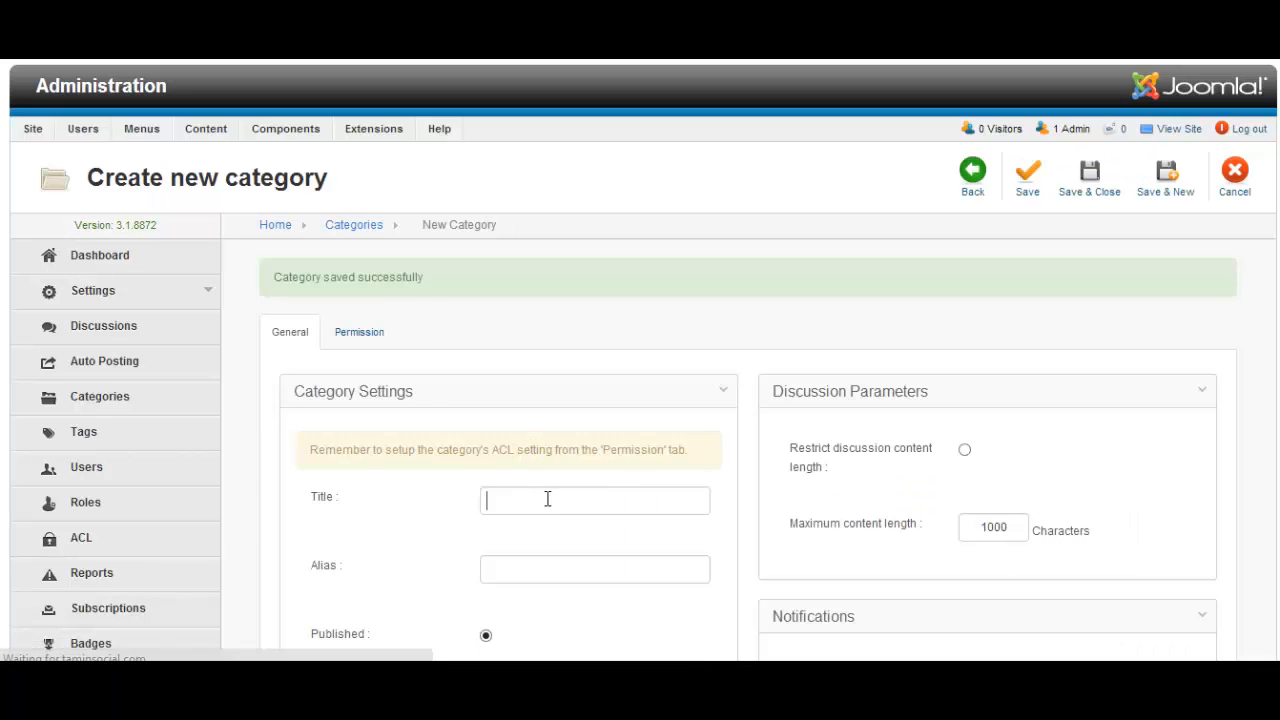
text(Internet)
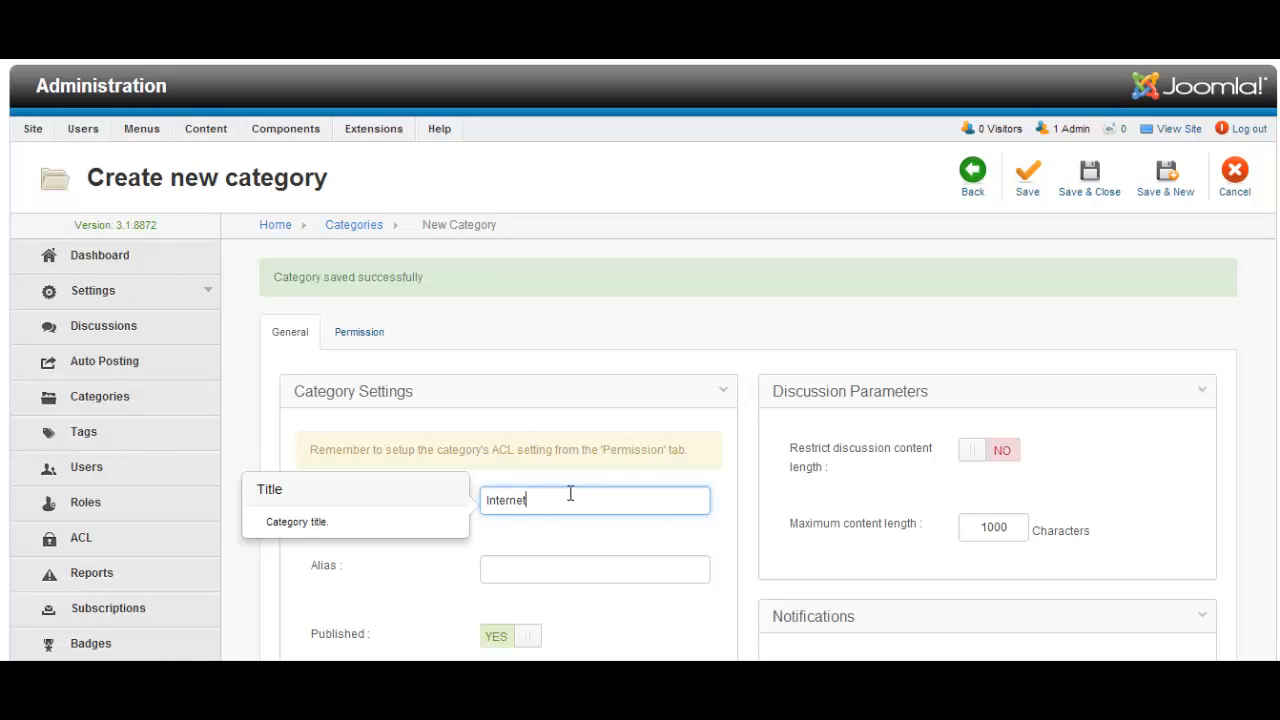
click(1166, 185)
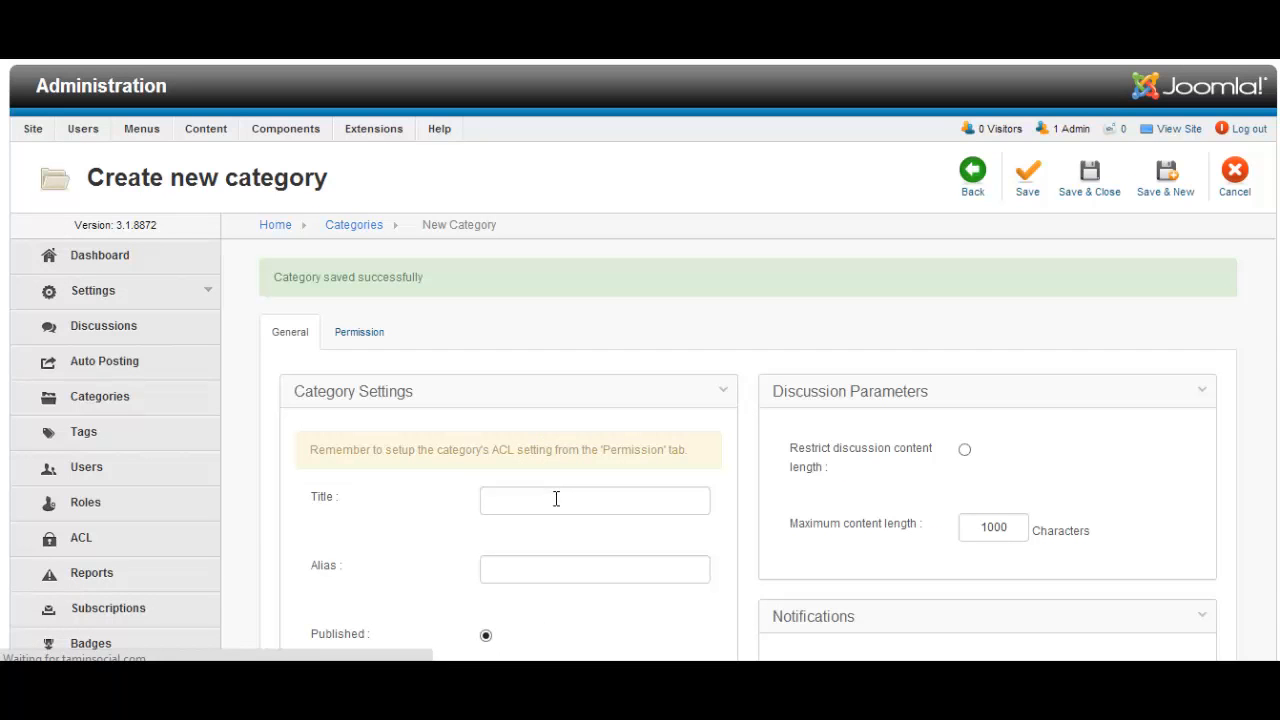
Add the Finance, Networking and Affiliates categories, closing the form after Affiliates
click(554, 498)
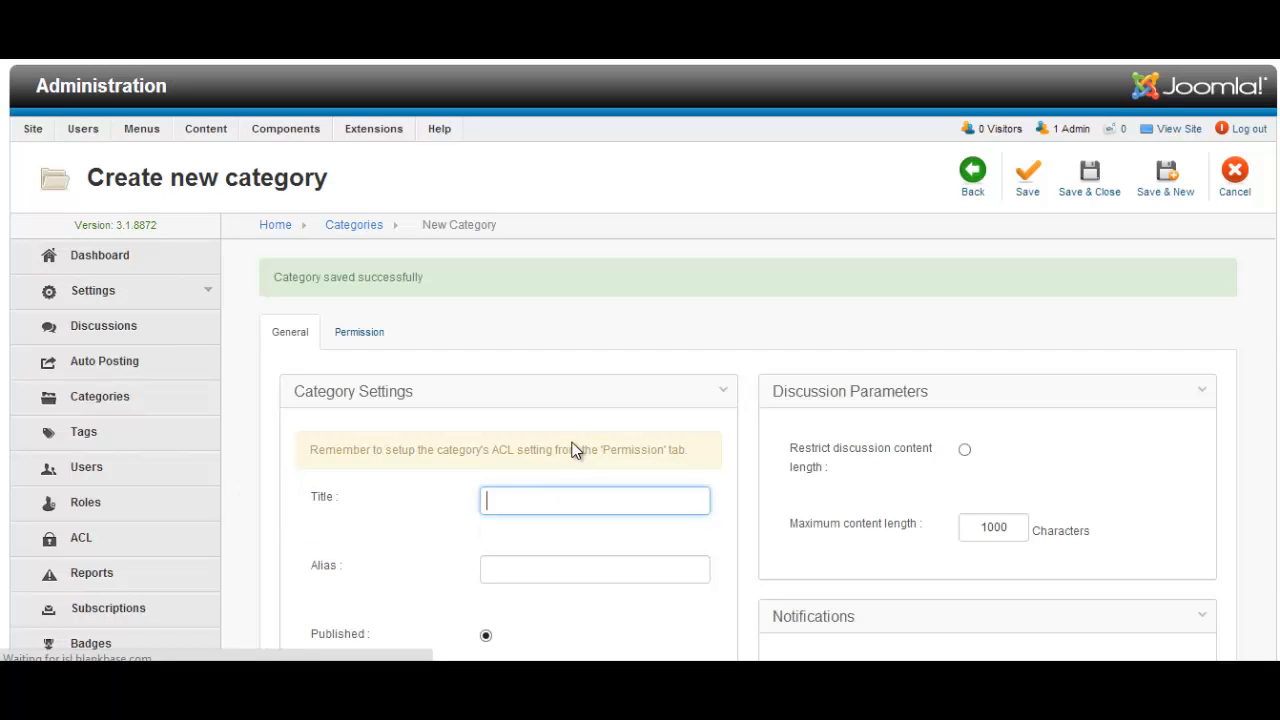
text(Finance)
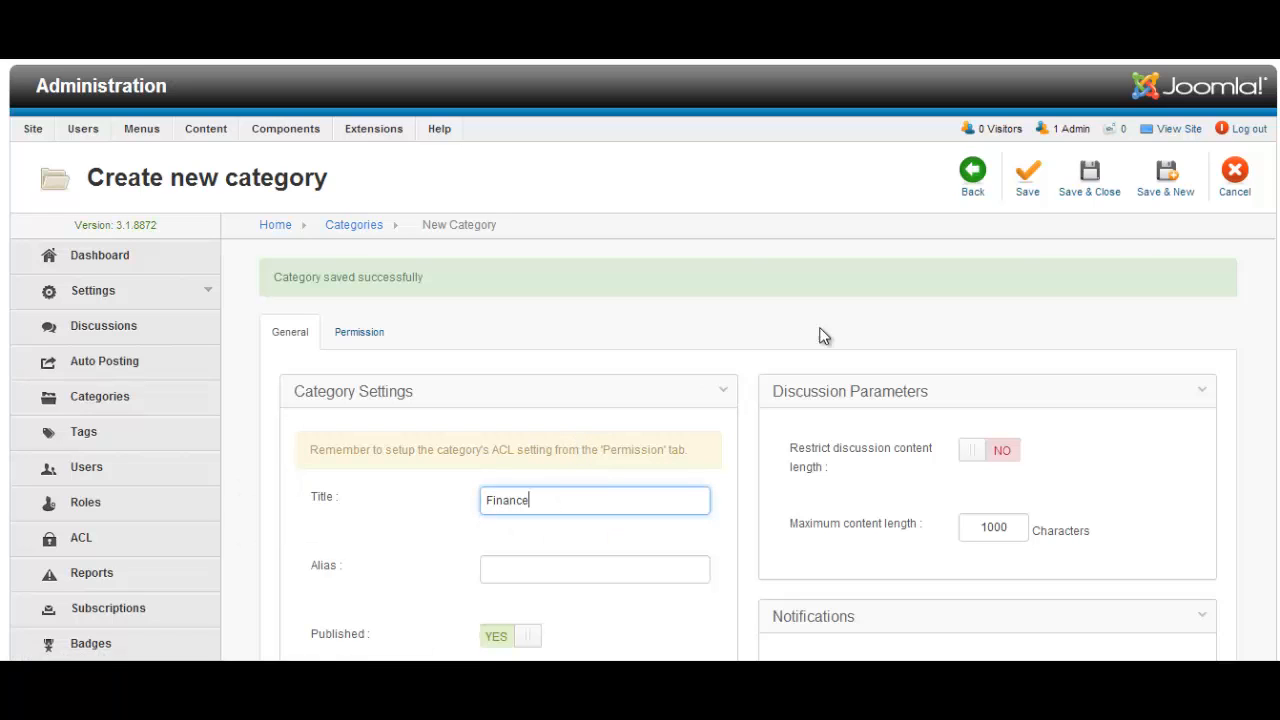
click(1177, 189)
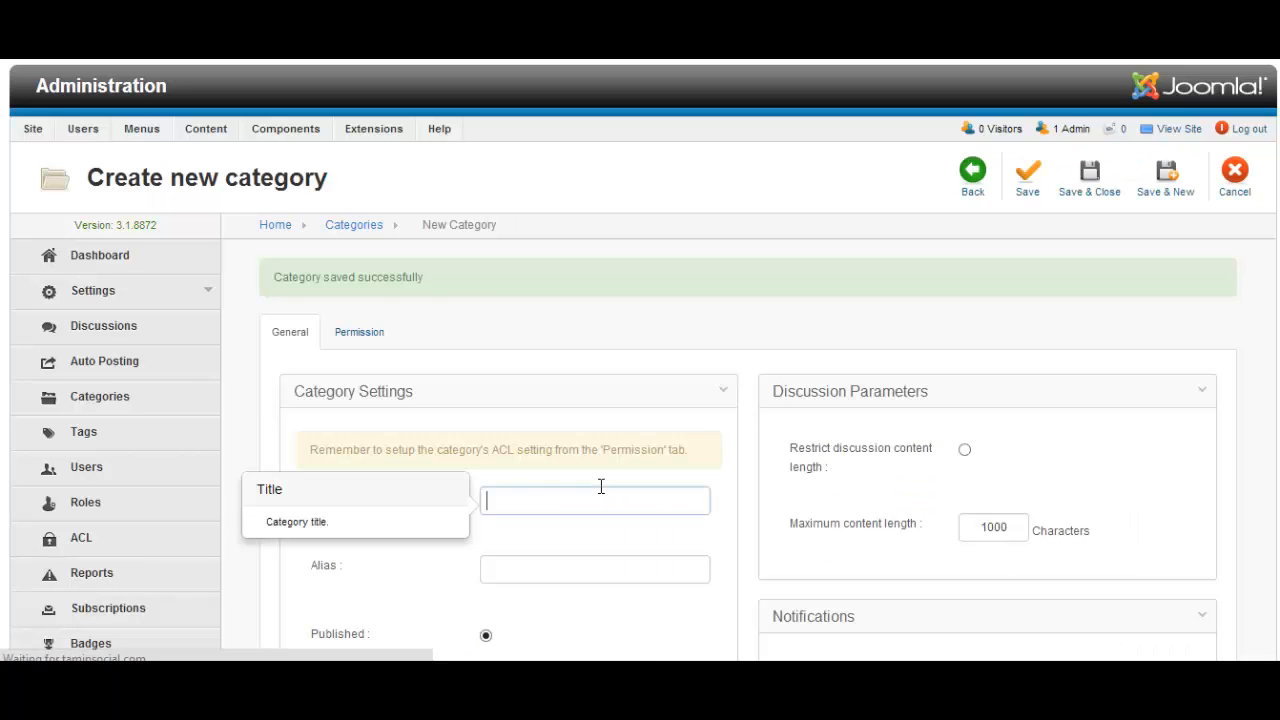
click(600, 495)
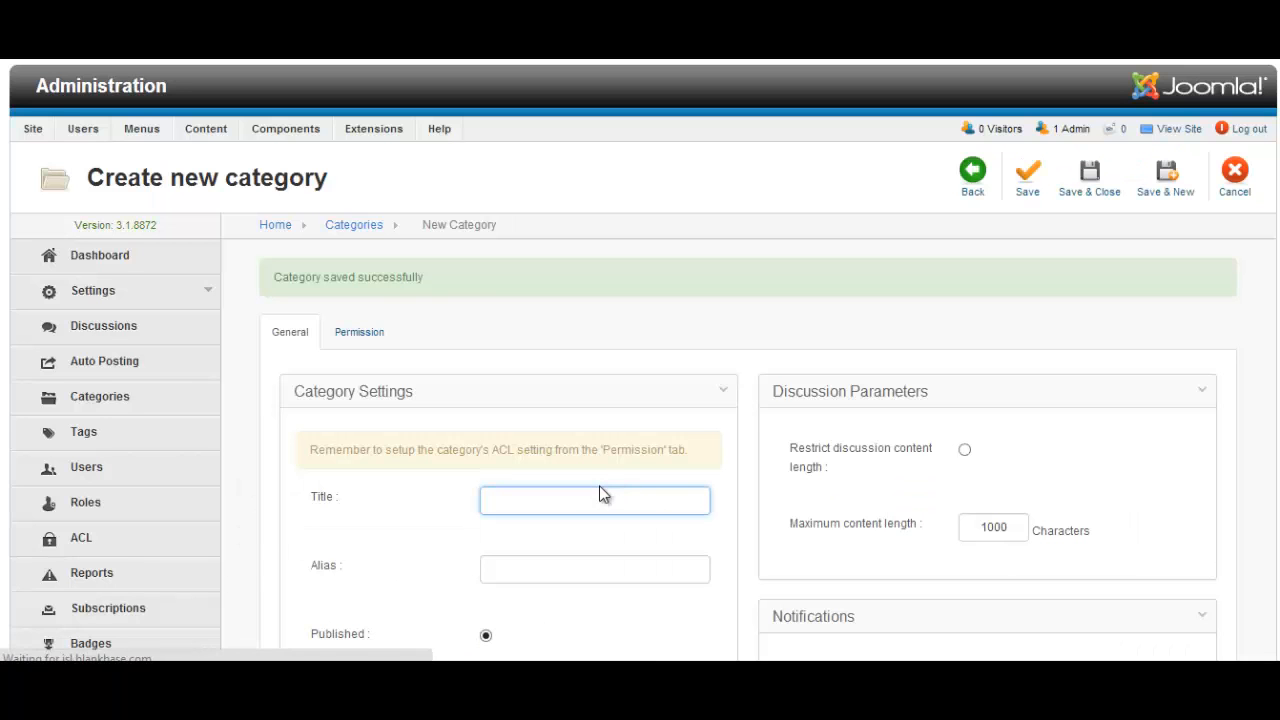
text(Networking)
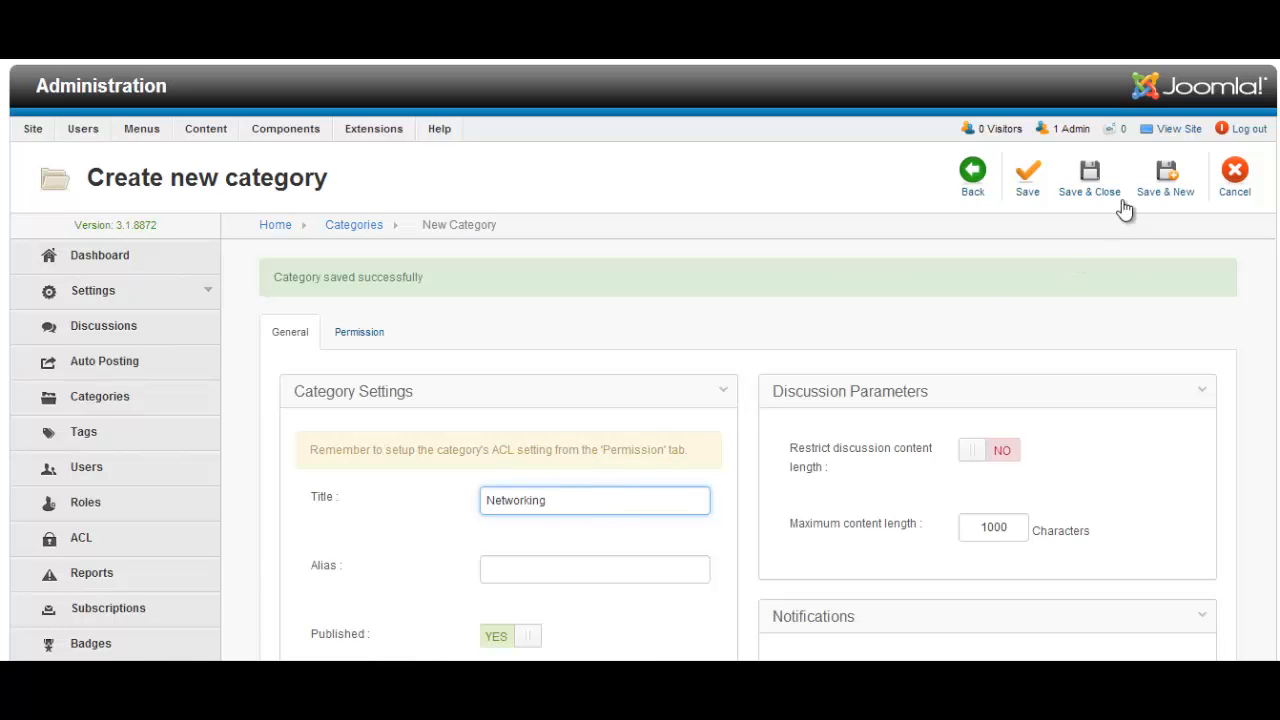
click(1160, 188)
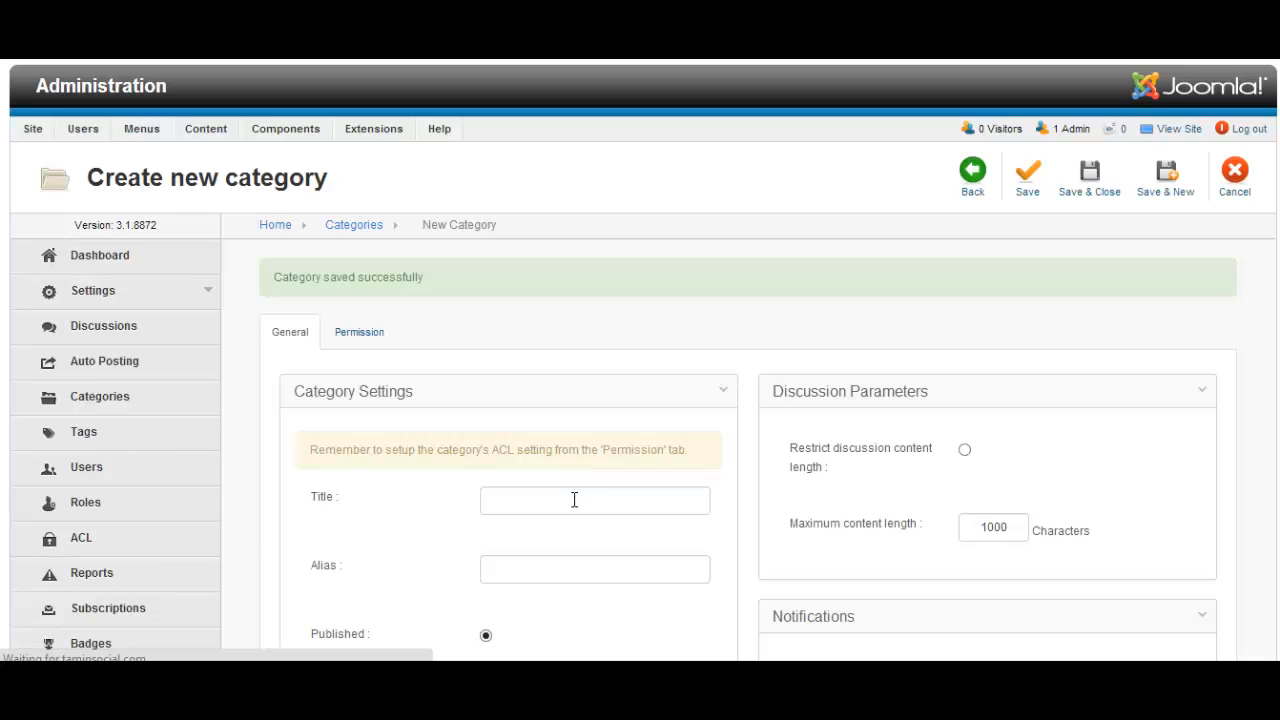
click(574, 500)
text(A)
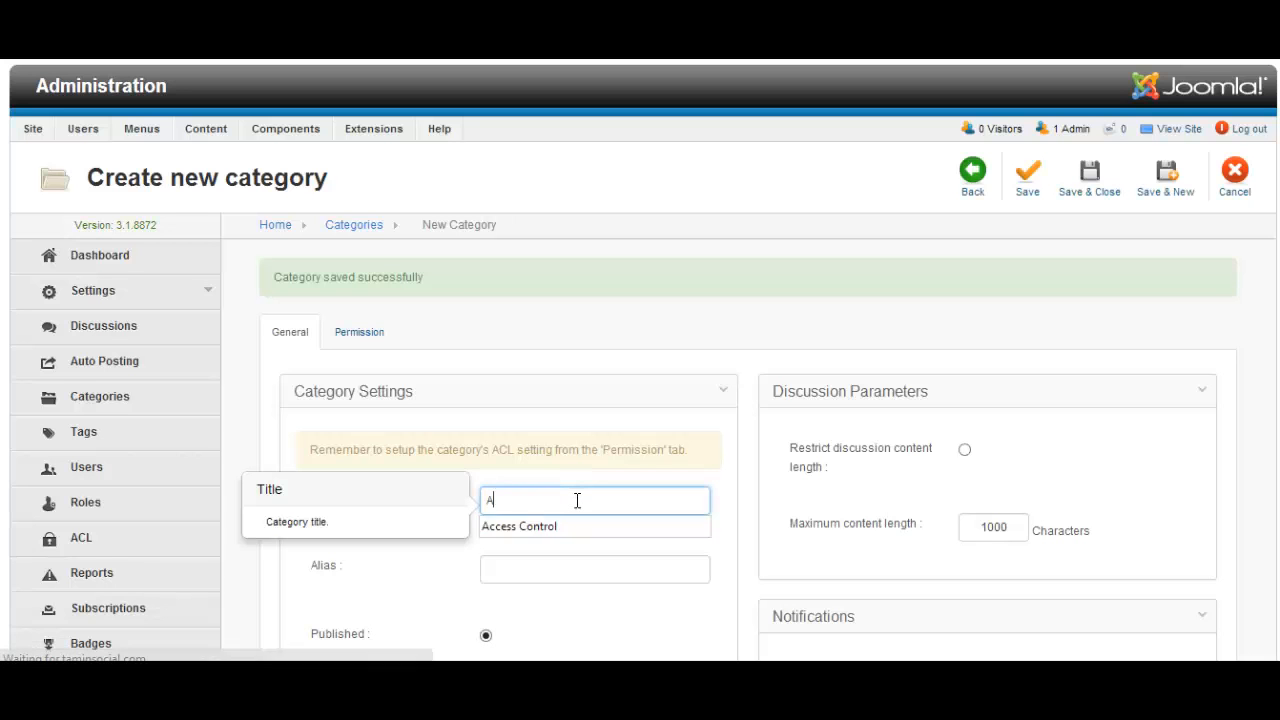
text(ffiliates)
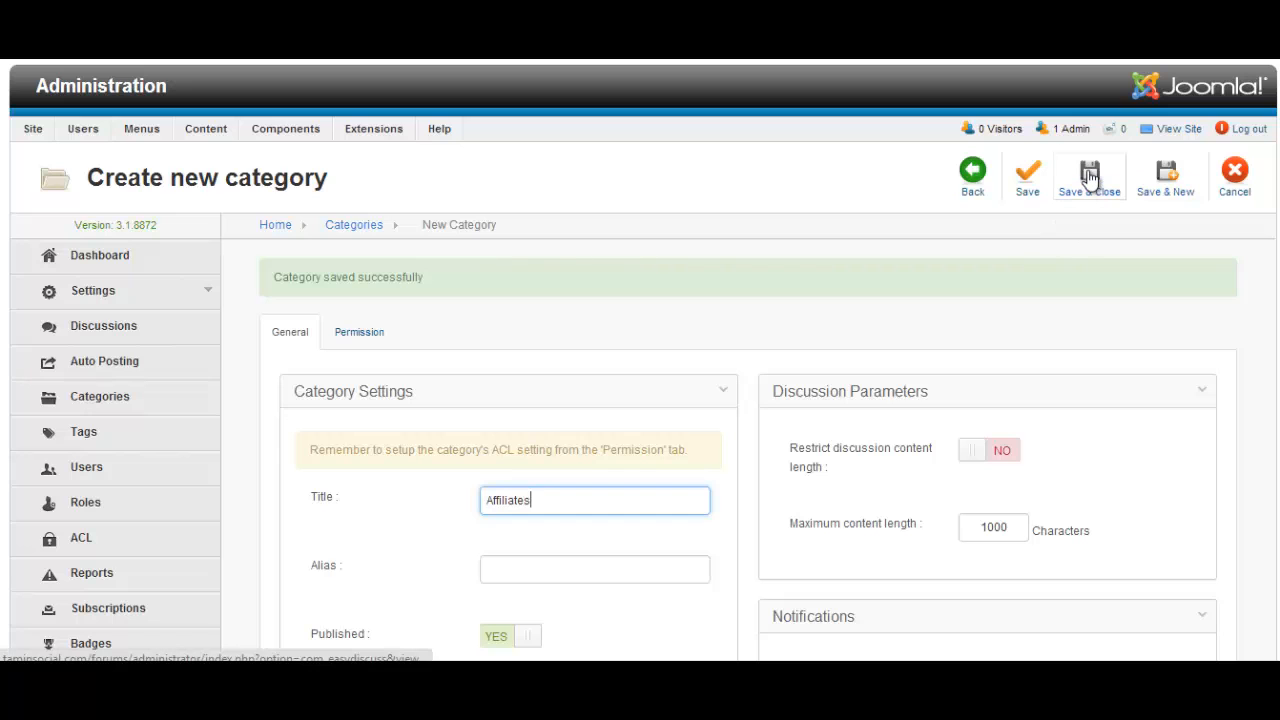
click(1089, 176)
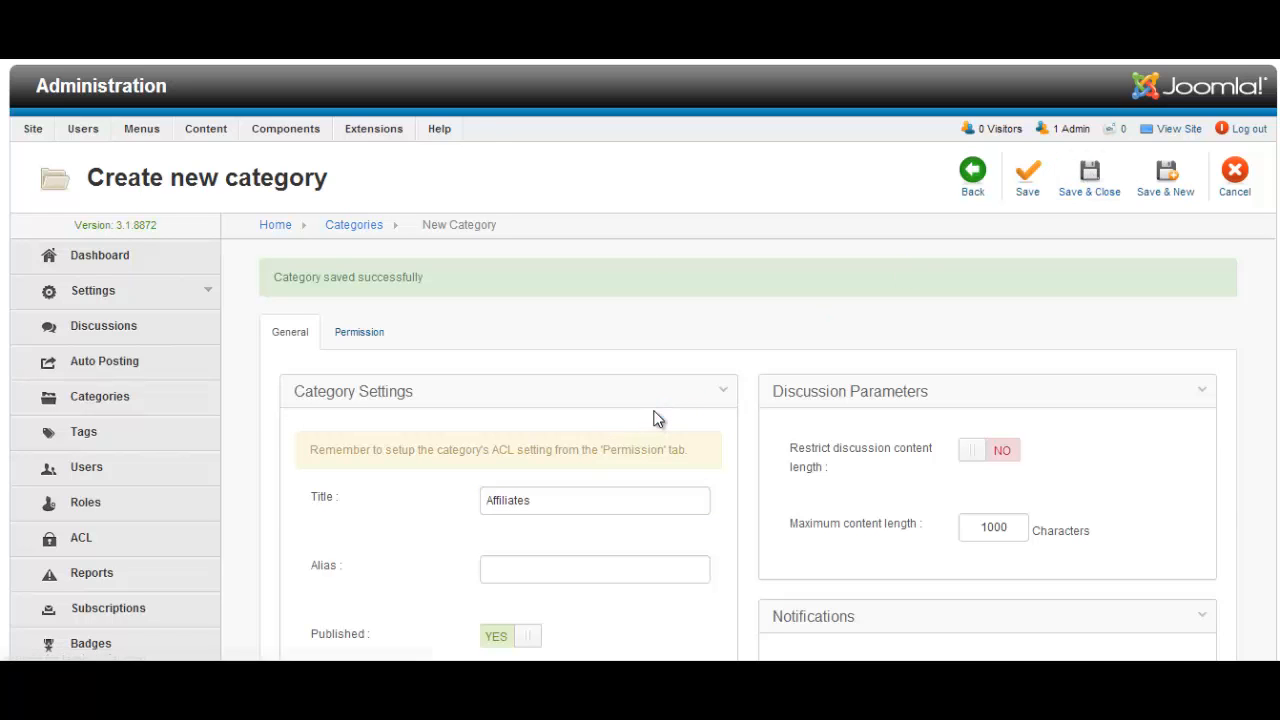
Review the eight published categories from Uncategorized to Affiliates, then open the ACL page
scroll(655, 418, down, 5)
scroll(655, 418, up, 2)
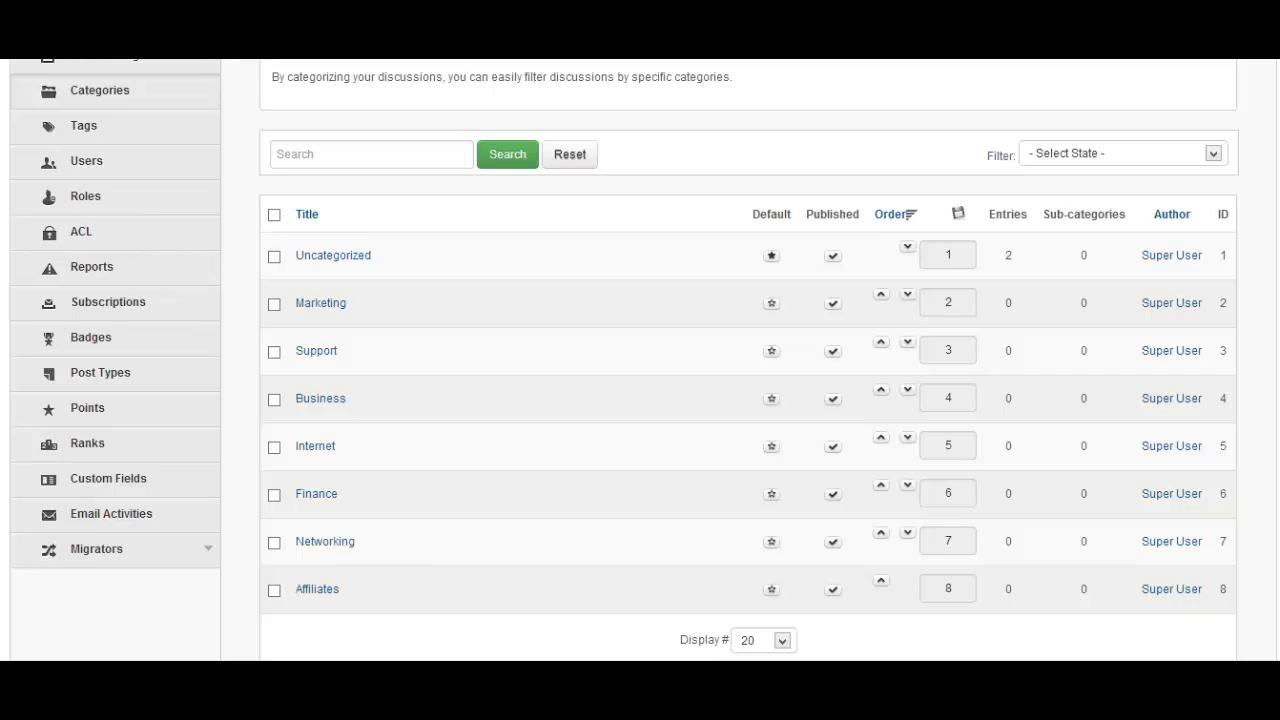
scroll(706, 391, up, 2)
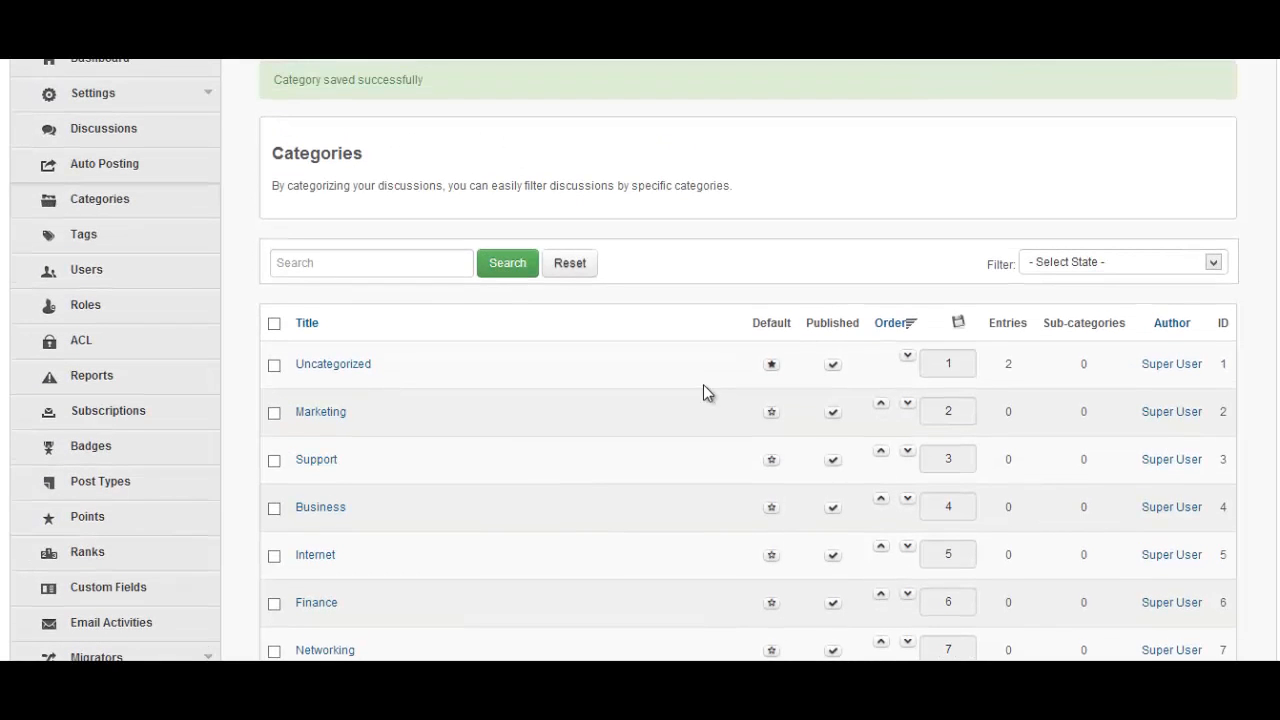
scroll(740, 407, down, 3)
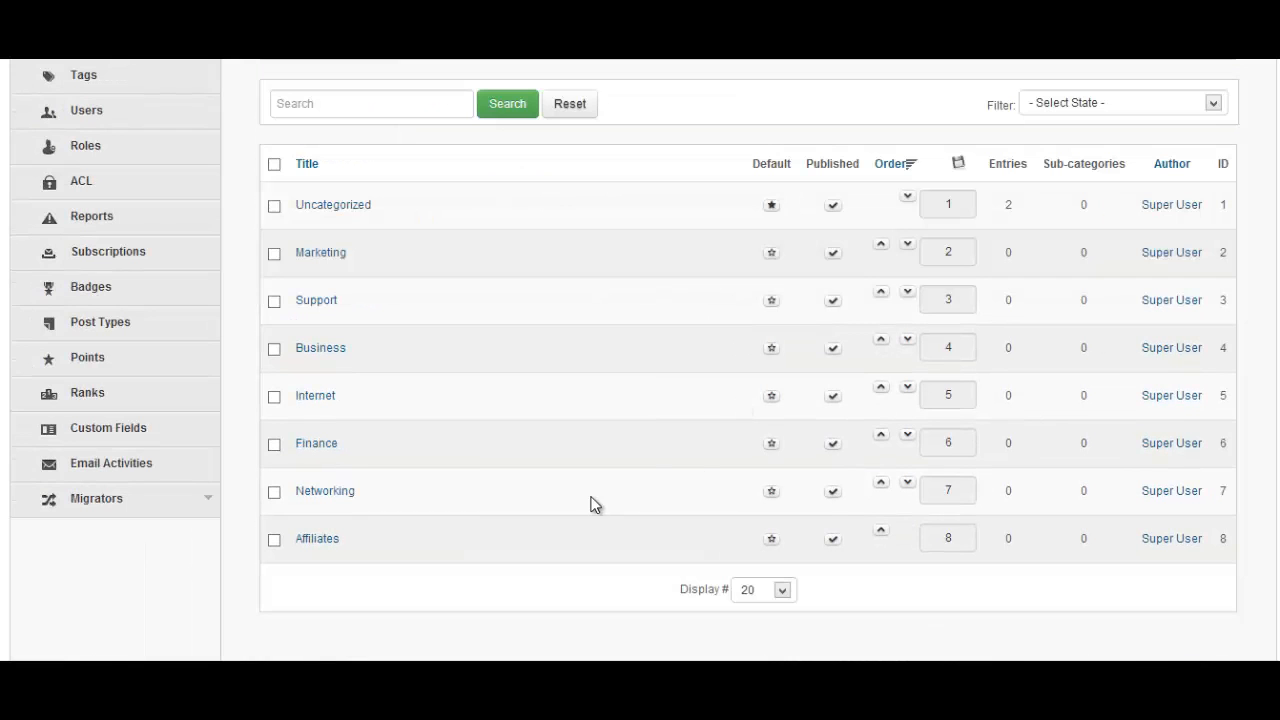
scroll(194, 594, up, 3)
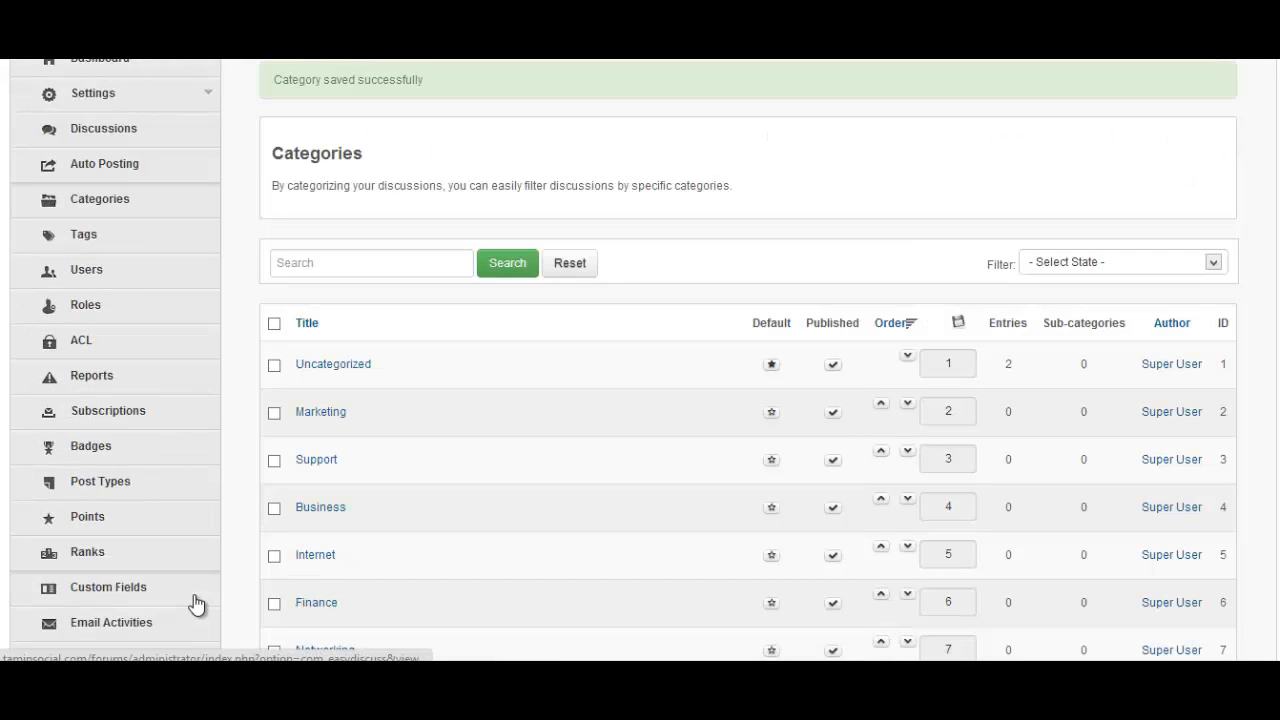
scroll(251, 383, up, 3)
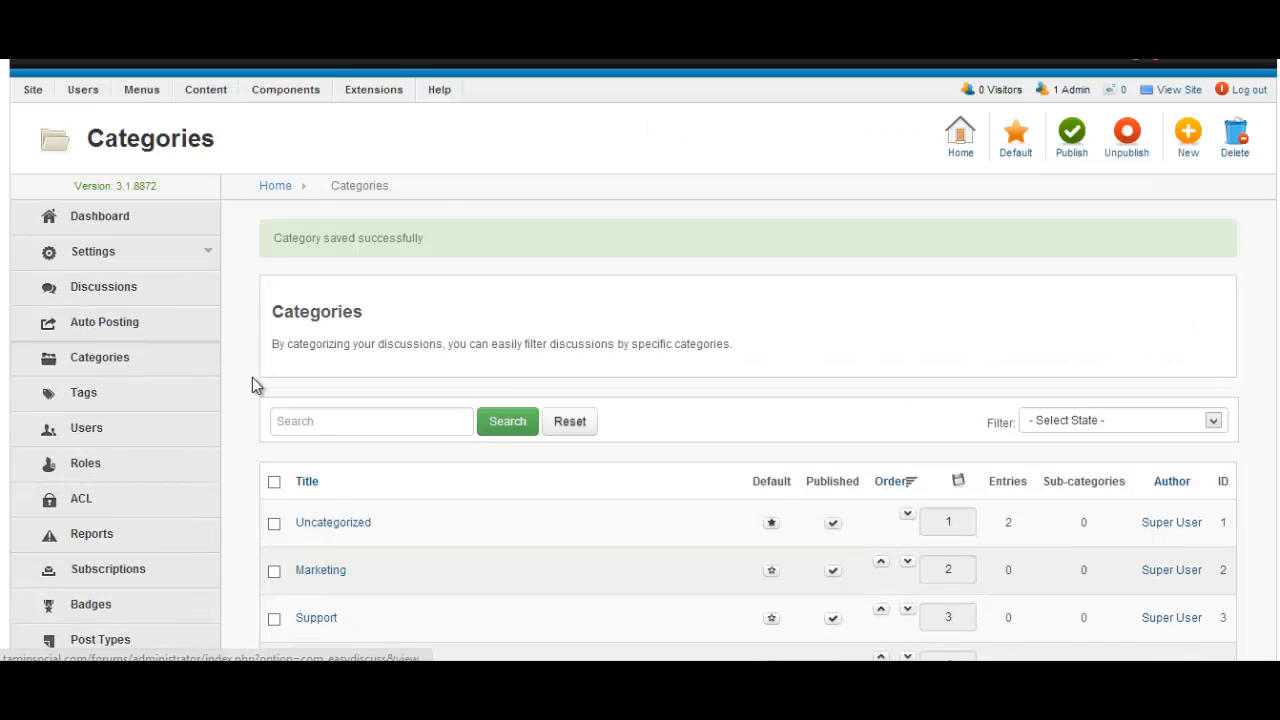
scroll(229, 423, down, 3)
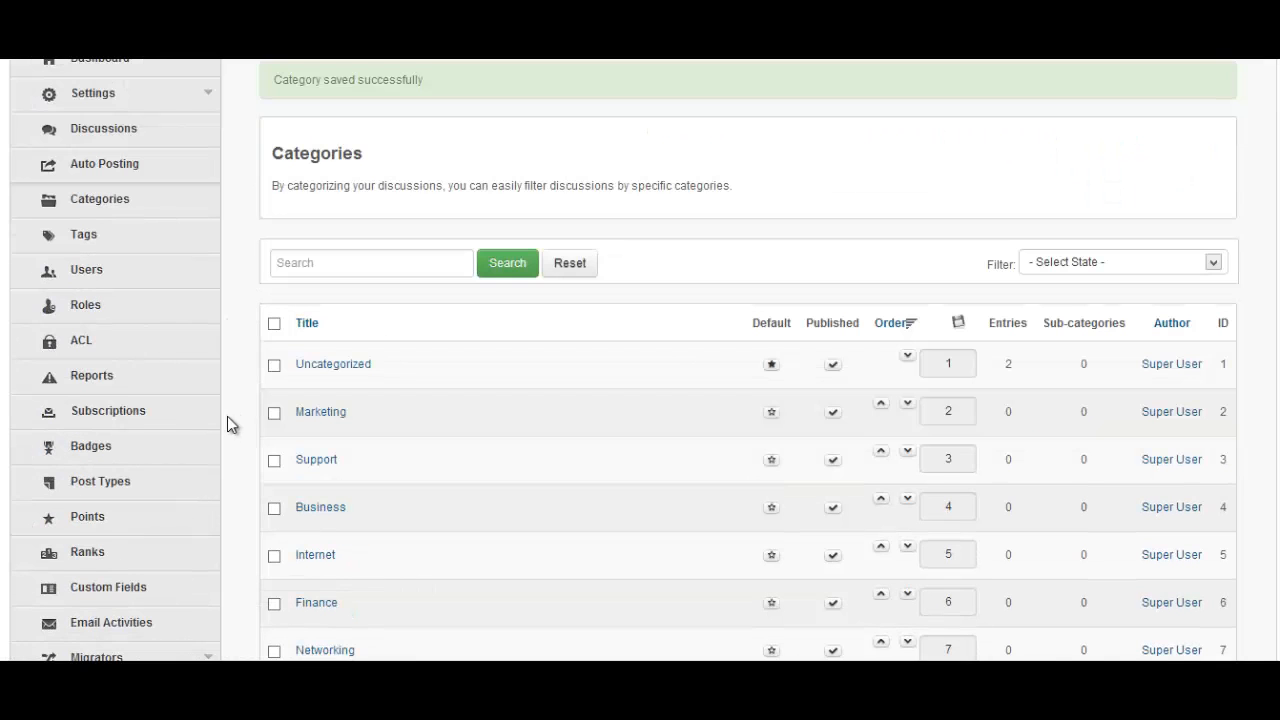
click(101, 350)
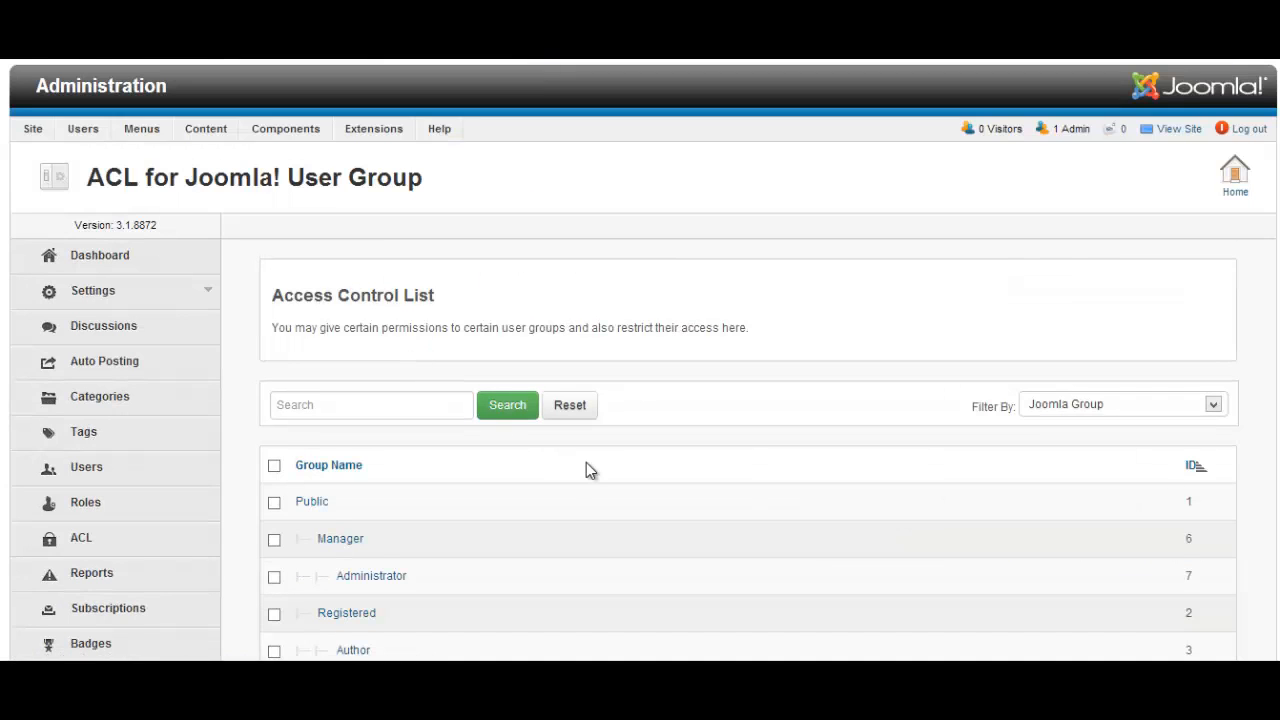
Open the Author group's ACL rule set and look through its permission toggles
scroll(586, 462, down, 3)
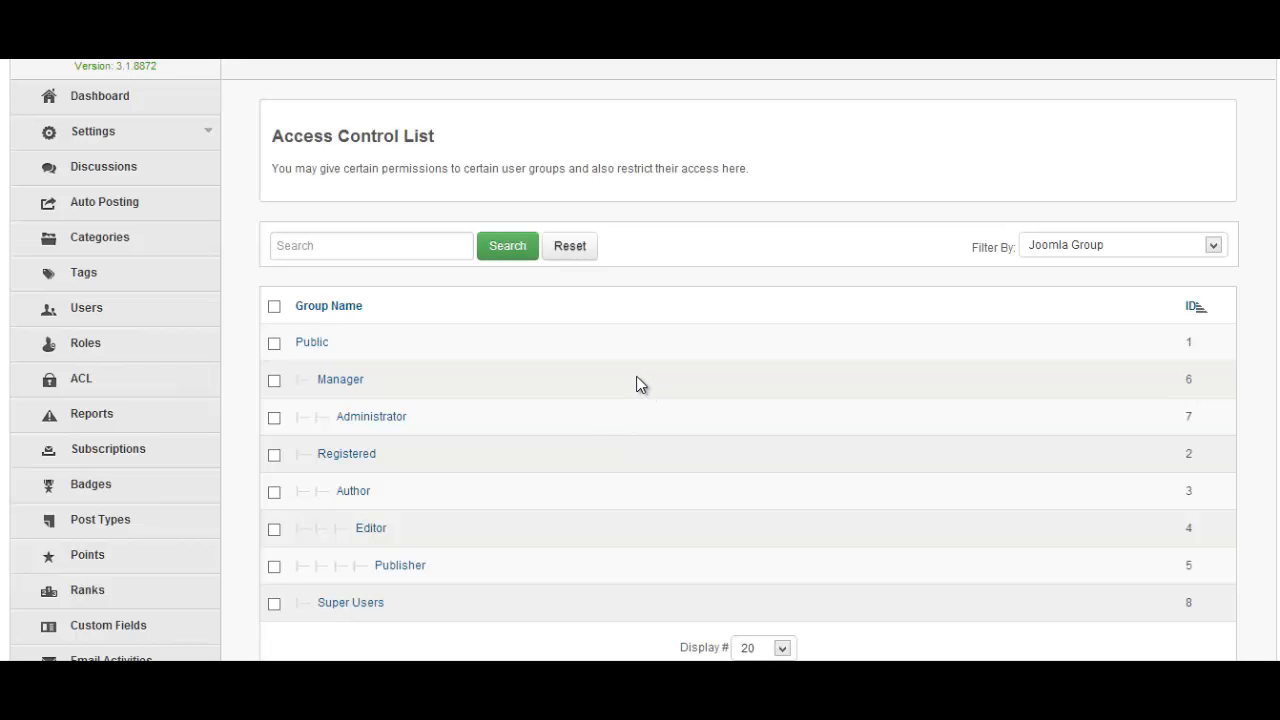
scroll(640, 360, down, 3)
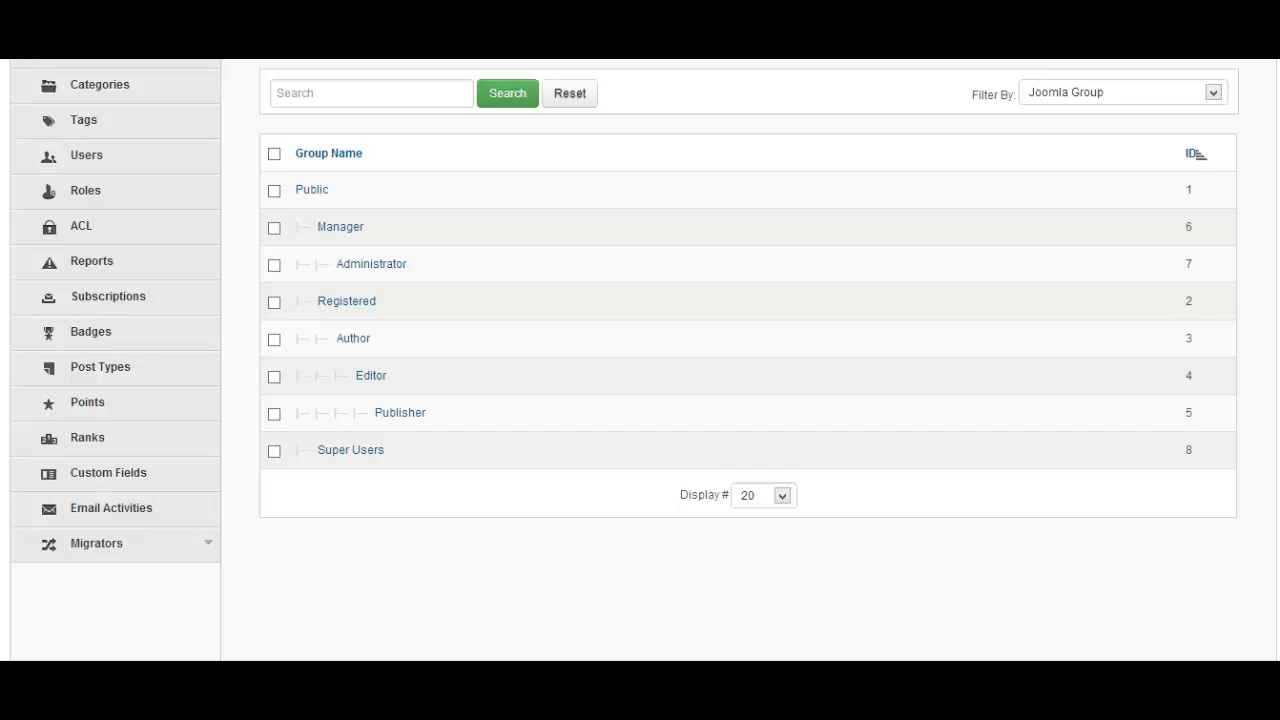
click(355, 340)
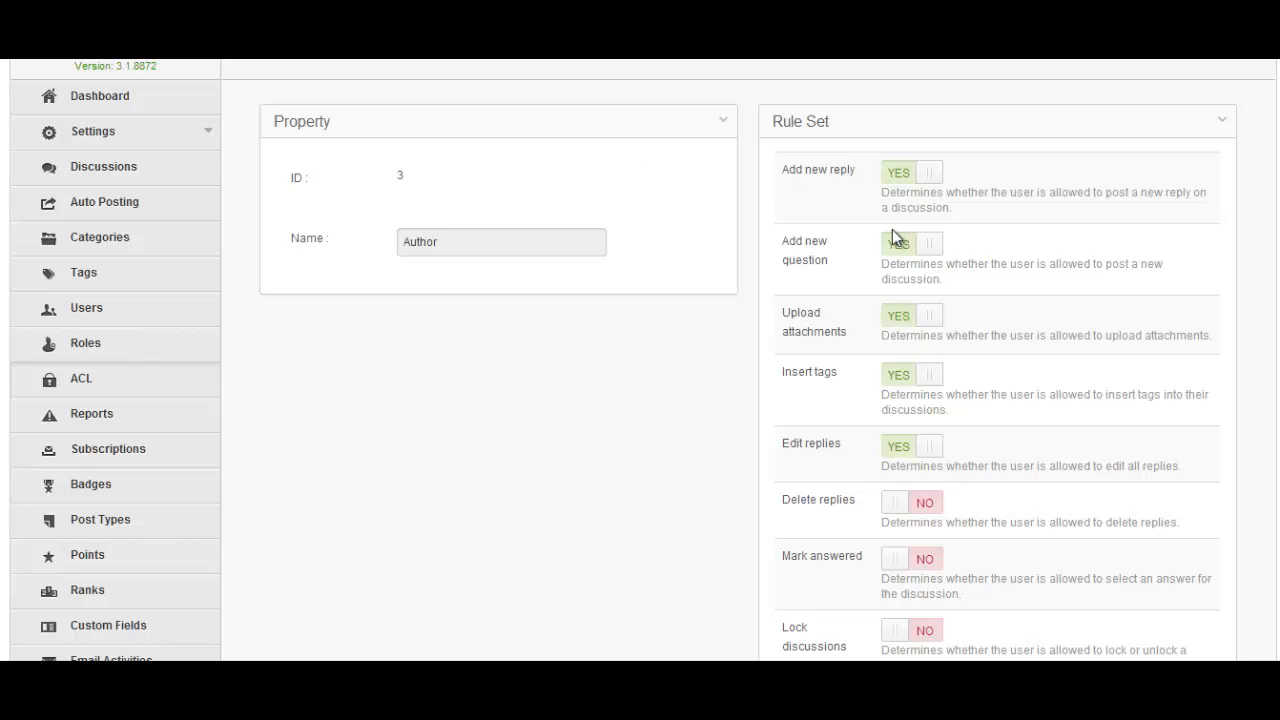
scroll(893, 360, down, 3)
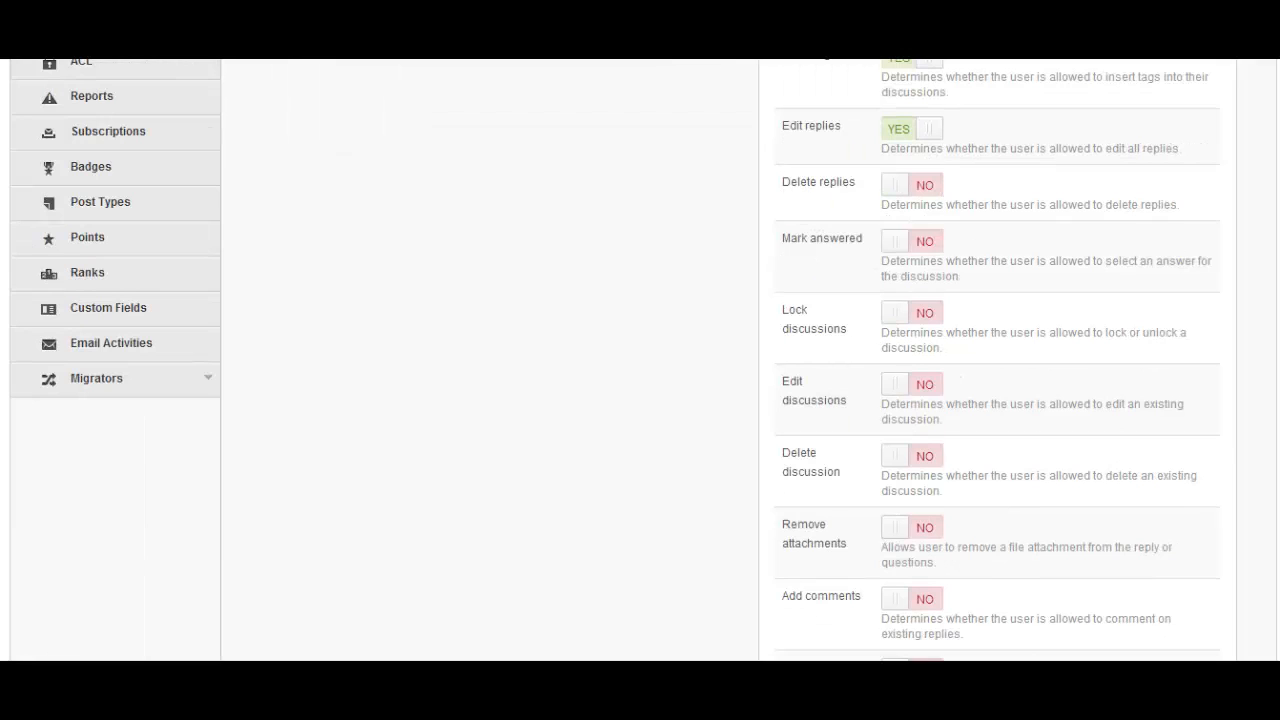
scroll(943, 551, down, 3)
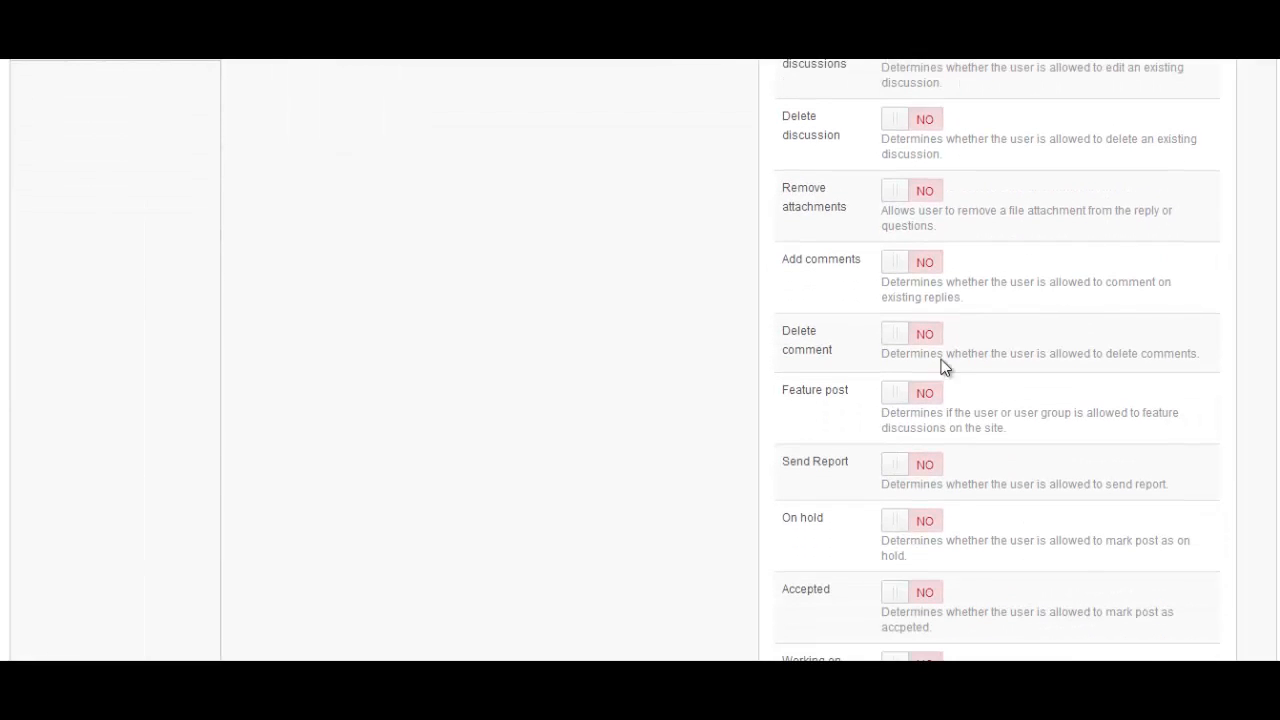
scroll(426, 294, up, 8)
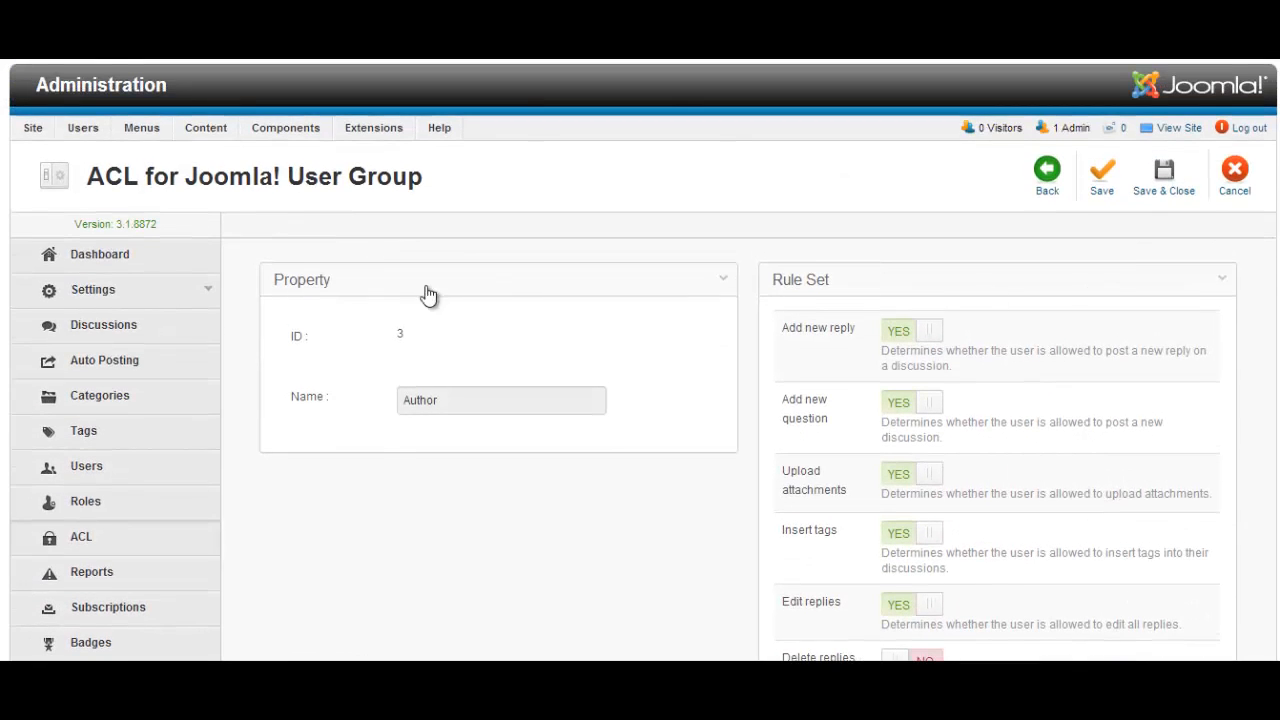
View the site's Access Levels, then switch to the User Groups list
mouse_move(83, 128)
mouse_move(117, 197)
mouse_move(41, 135)
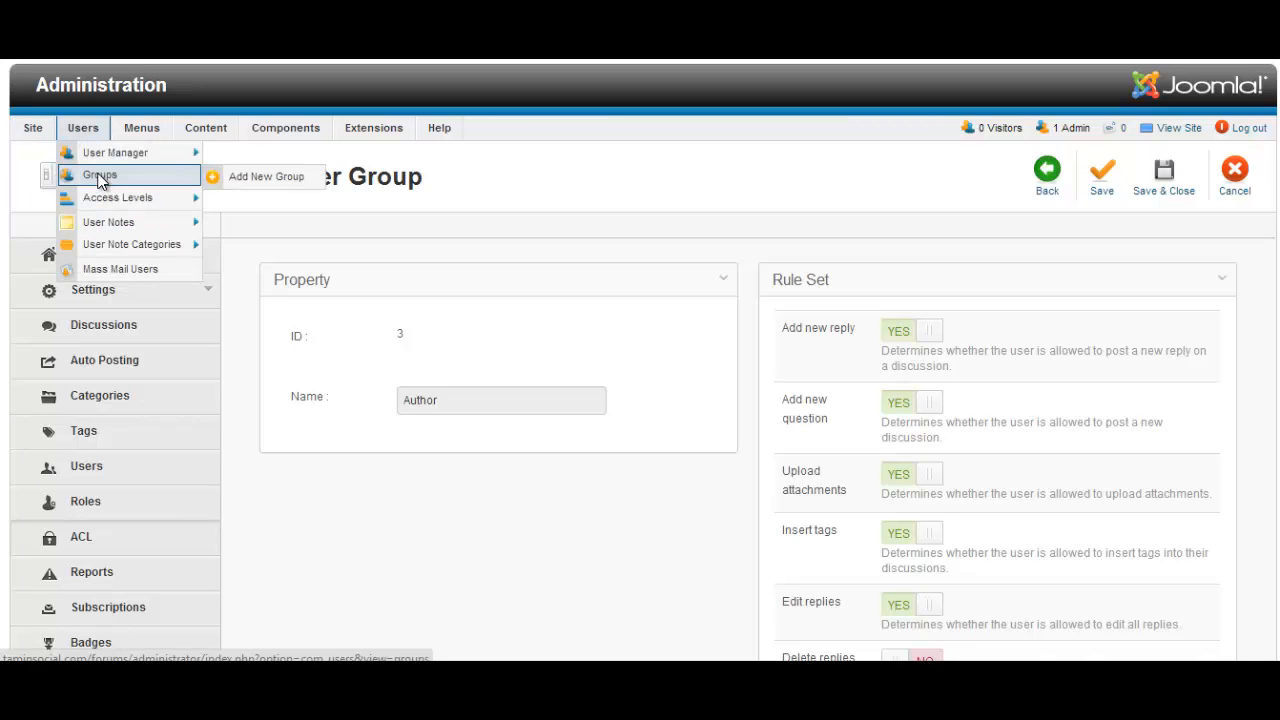
click(141, 201)
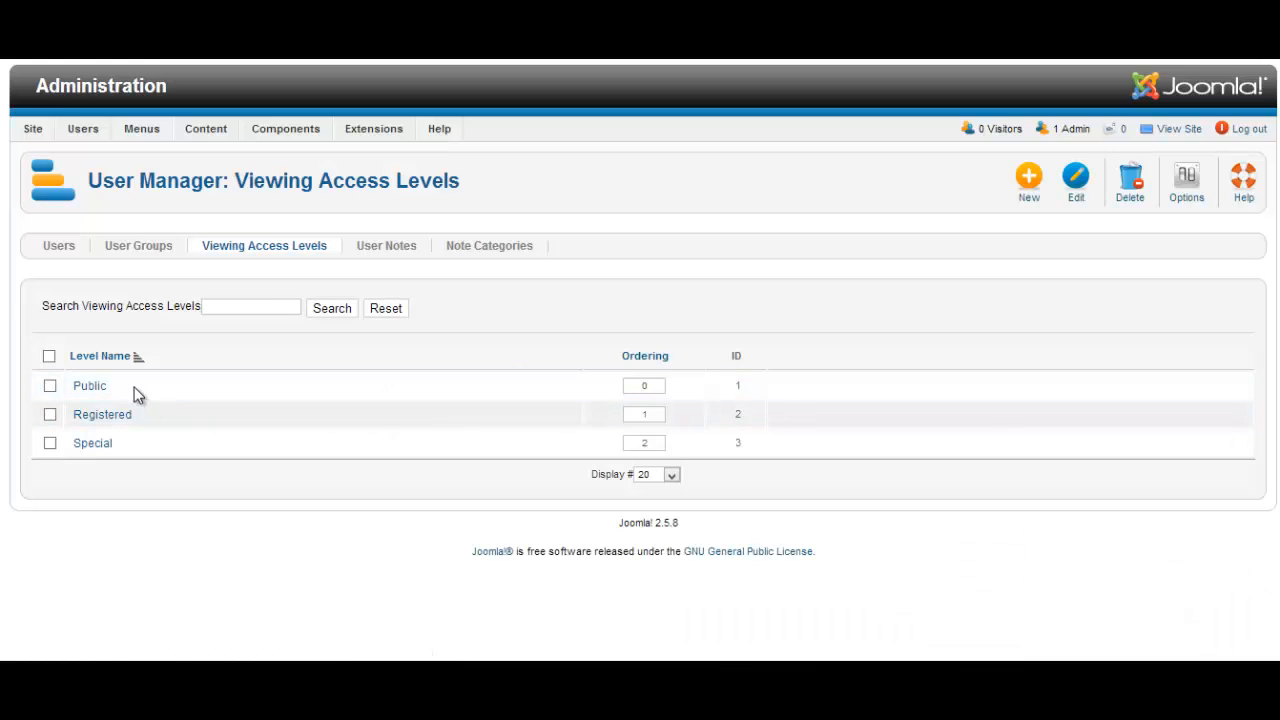
click(133, 250)
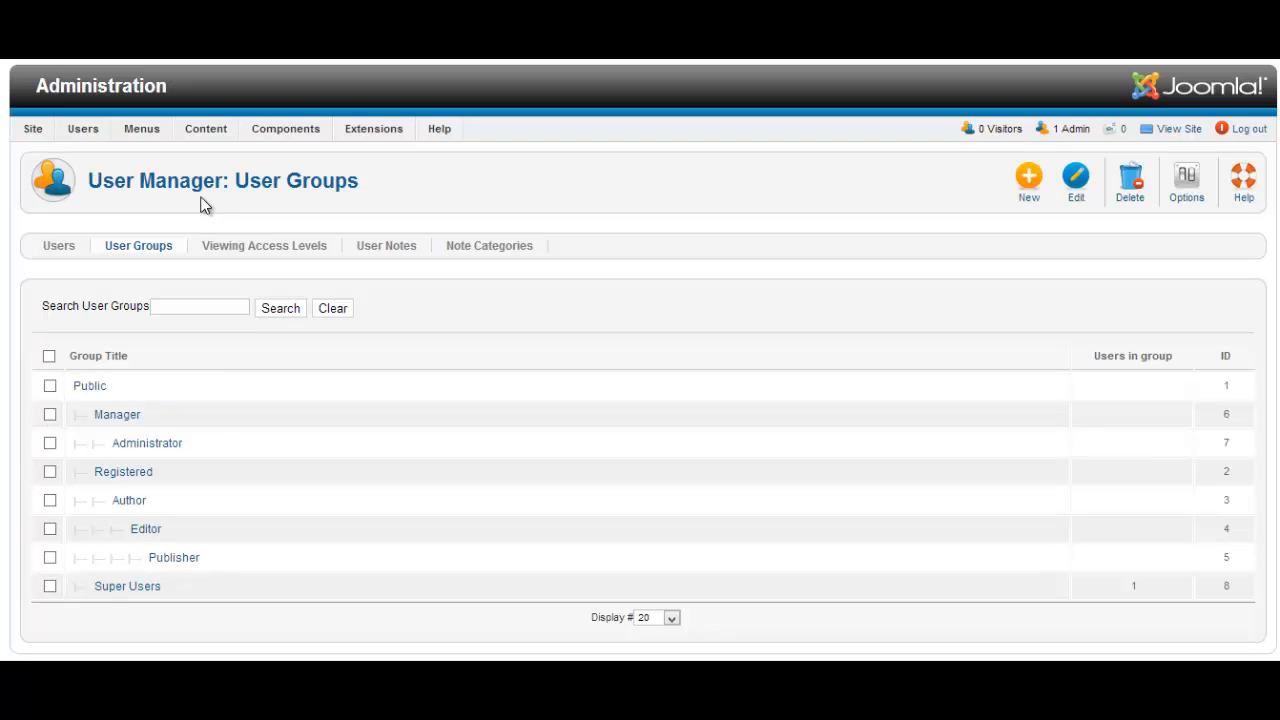
Start adding a new user through User Manager > Add New User
mouse_move(85, 132)
mouse_move(153, 155)
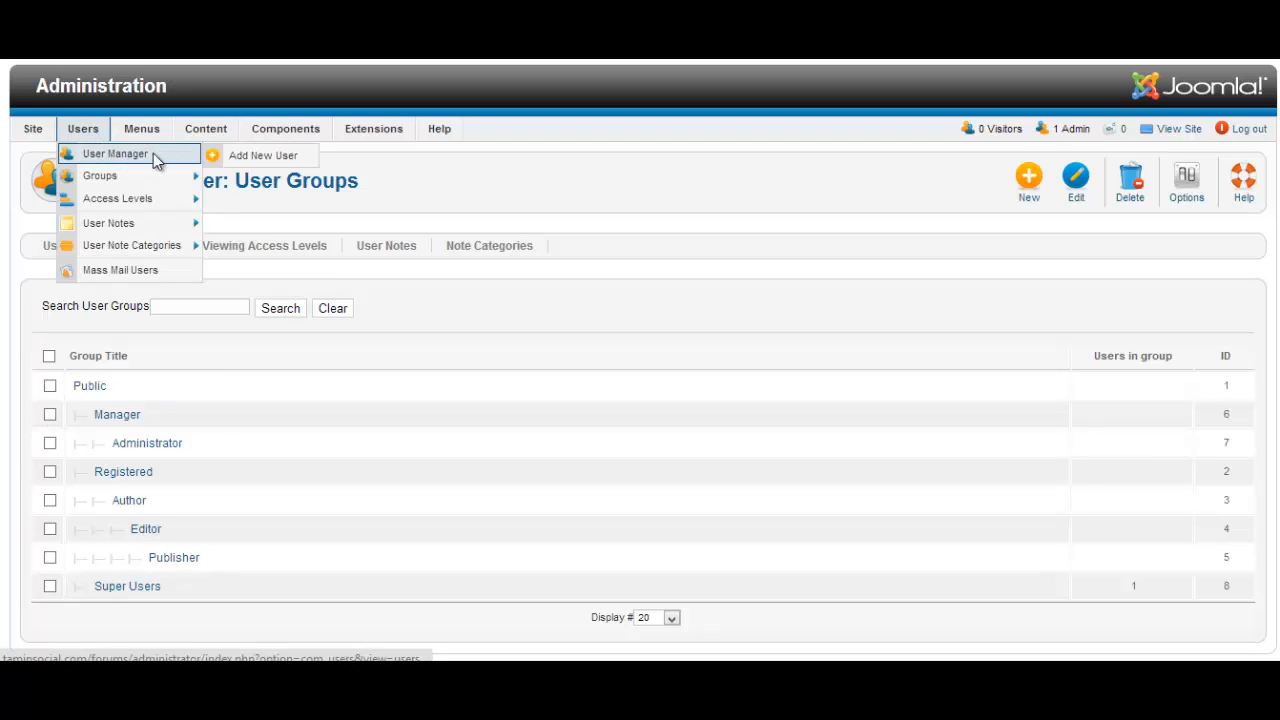
click(257, 156)
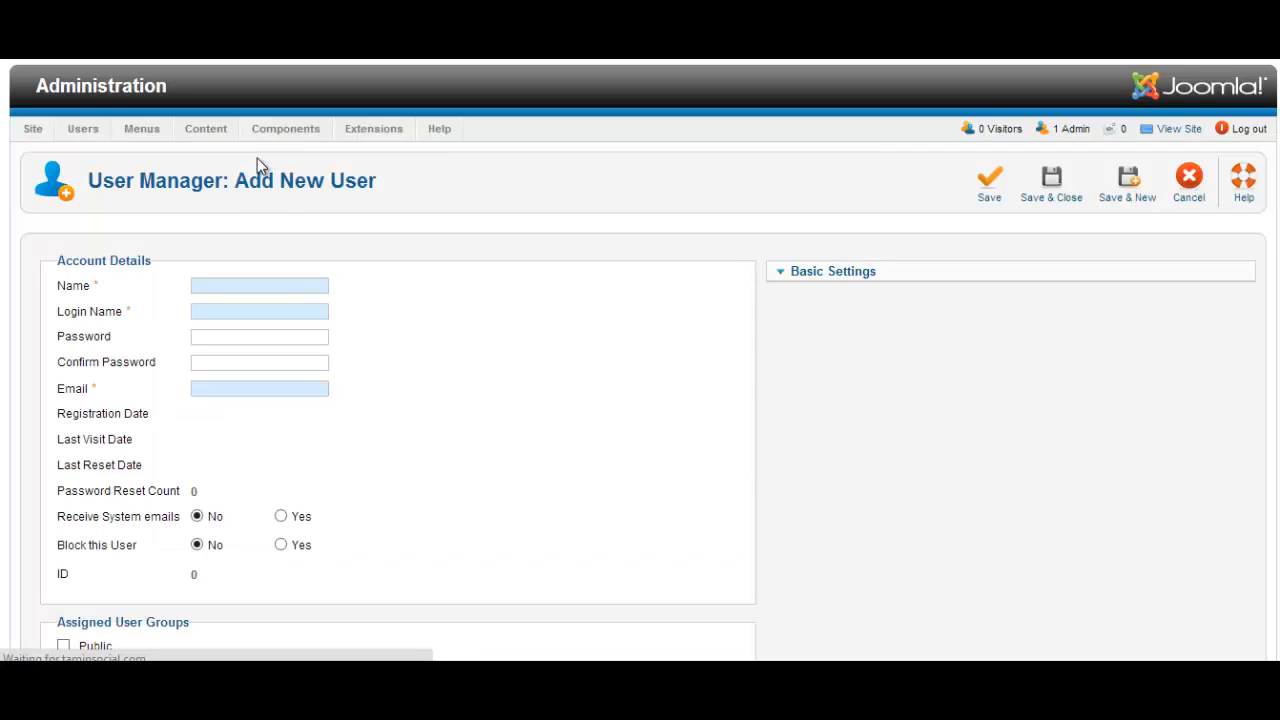
Enter user1 as the Name and Login Name, type a password, and scroll down to the user groups
click(295, 282)
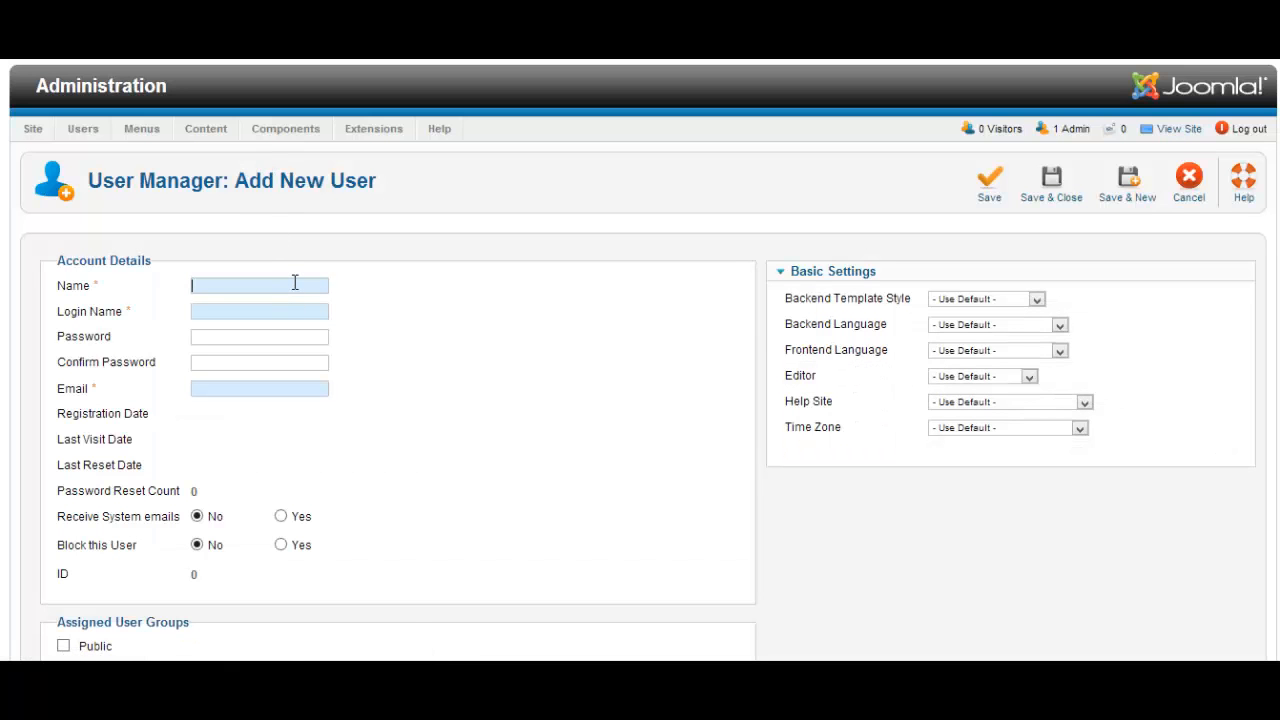
text(user)
key(Tab)
click(292, 287)
text(1)
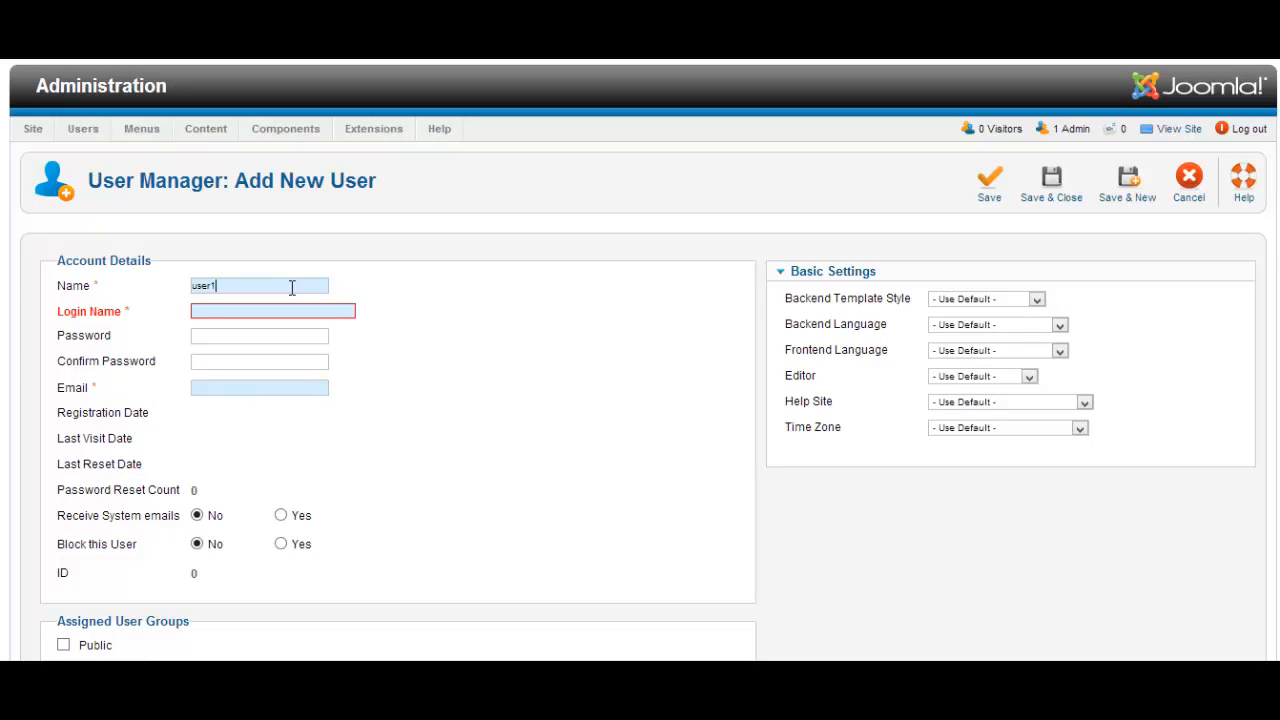
key(Tab)
text(user)
key(Tab)
text(1234)
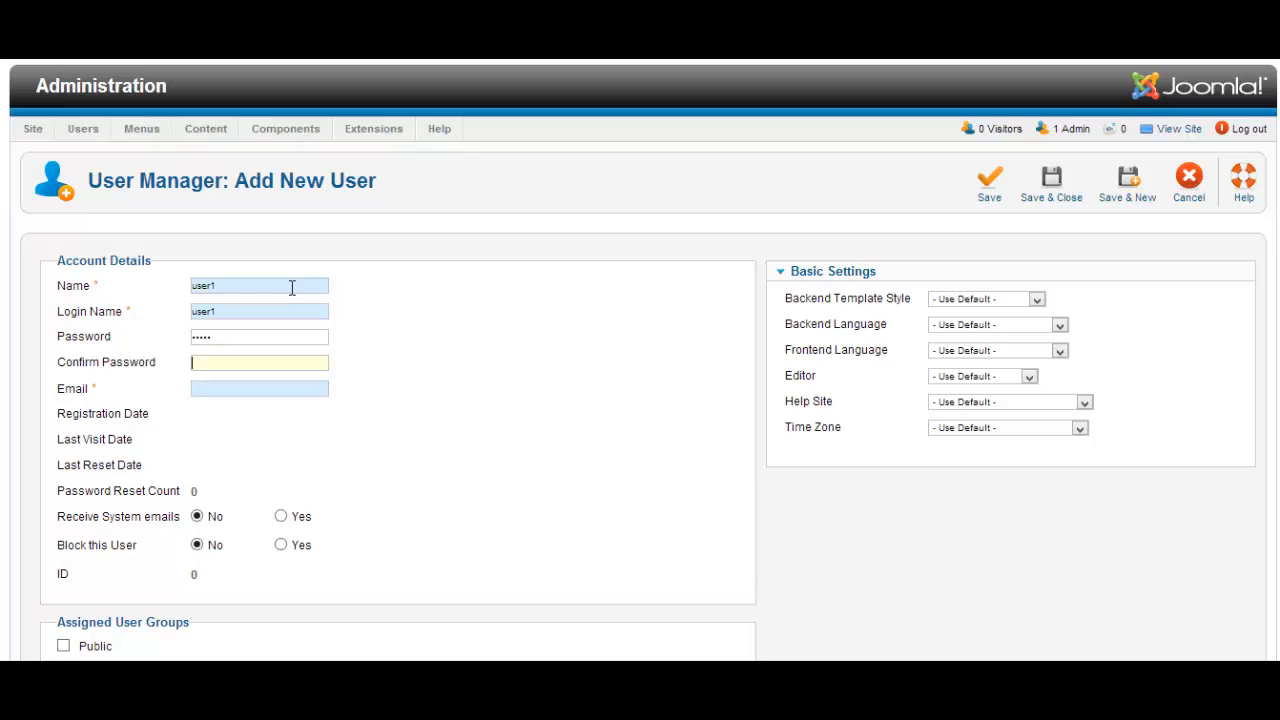
text(123)
scroll(544, 418, down, 3)
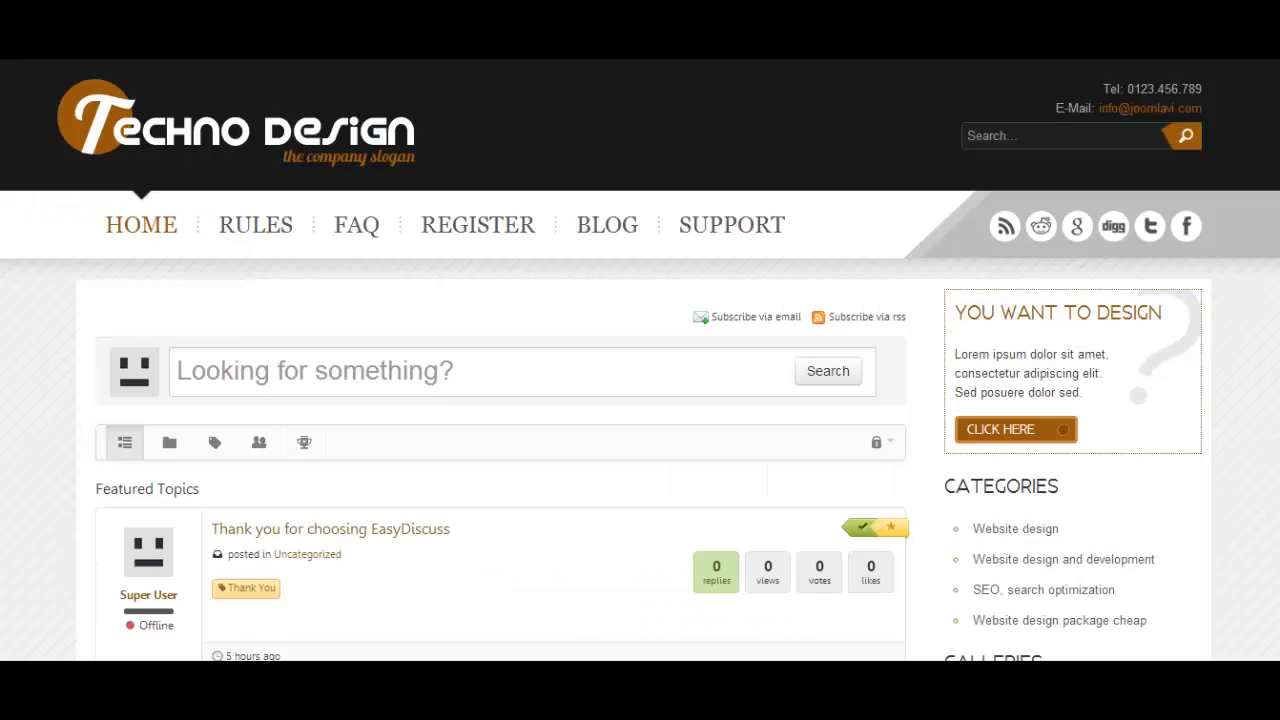
Go back to the /administrator back end and open EasyDiscuss's ACL list of user groups
text(aminsocial.com/forums/a)
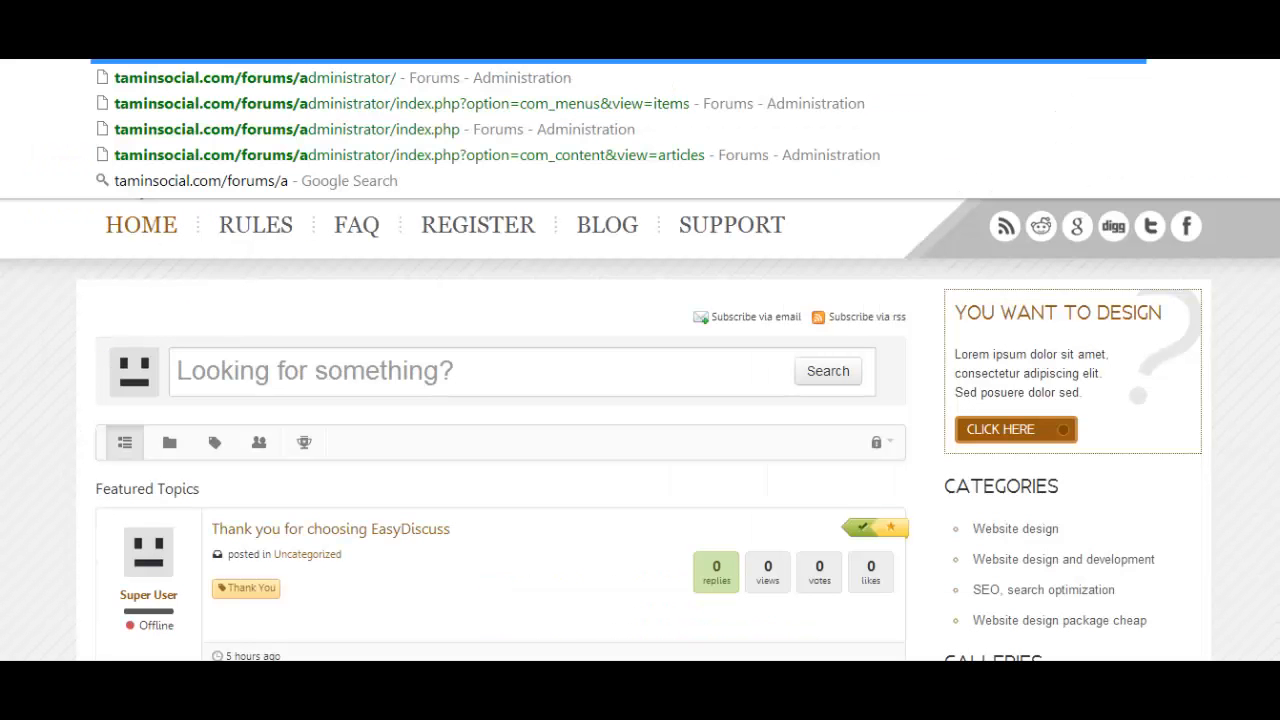
click(539, 82)
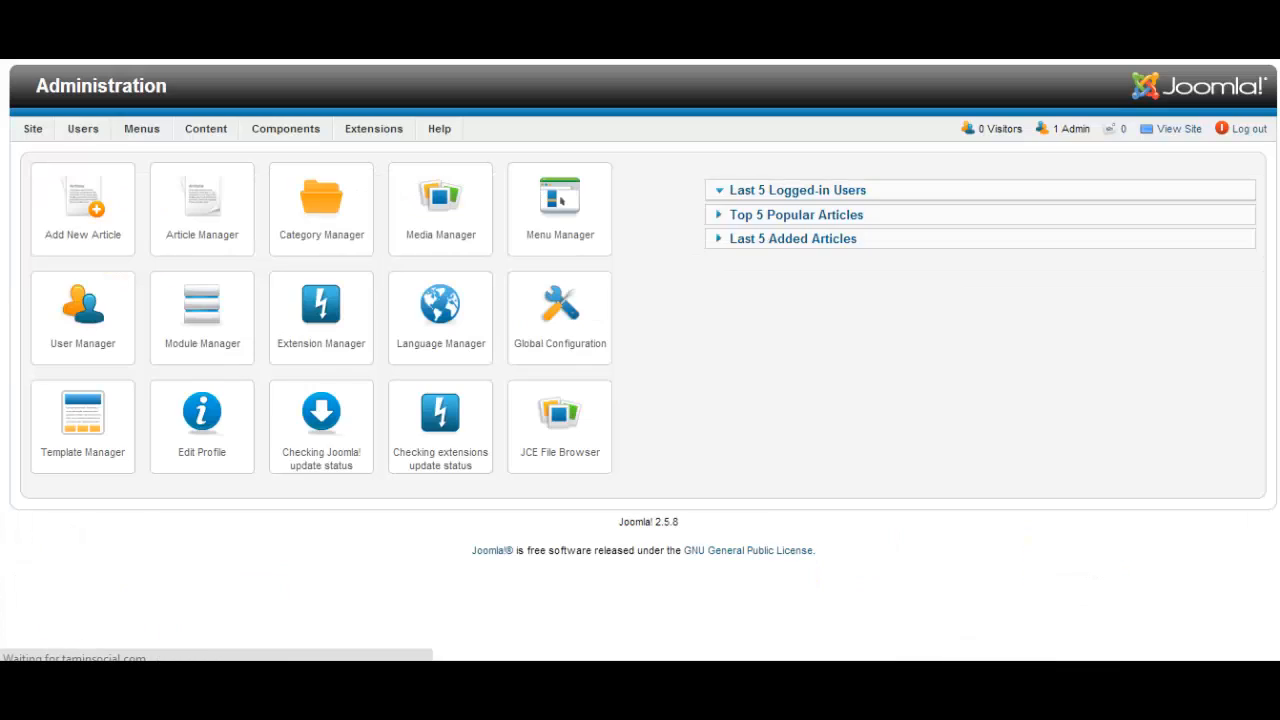
mouse_move(376, 133)
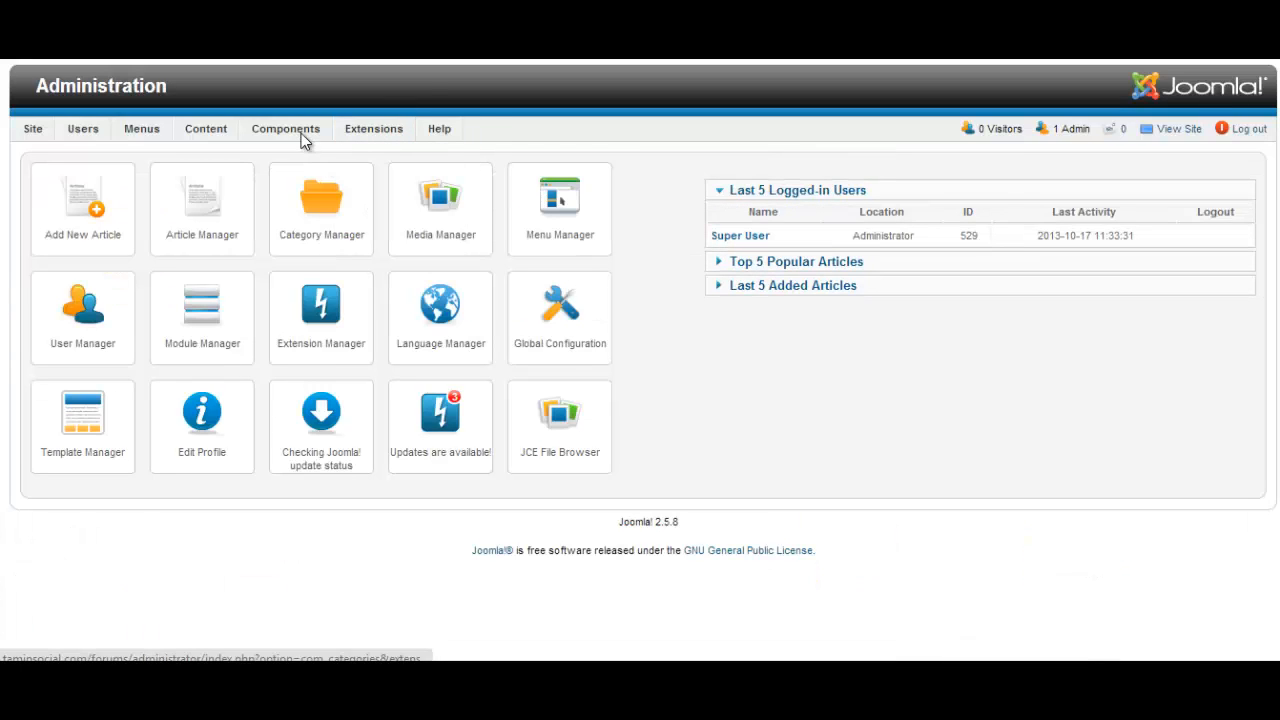
mouse_move(301, 133)
mouse_move(307, 207)
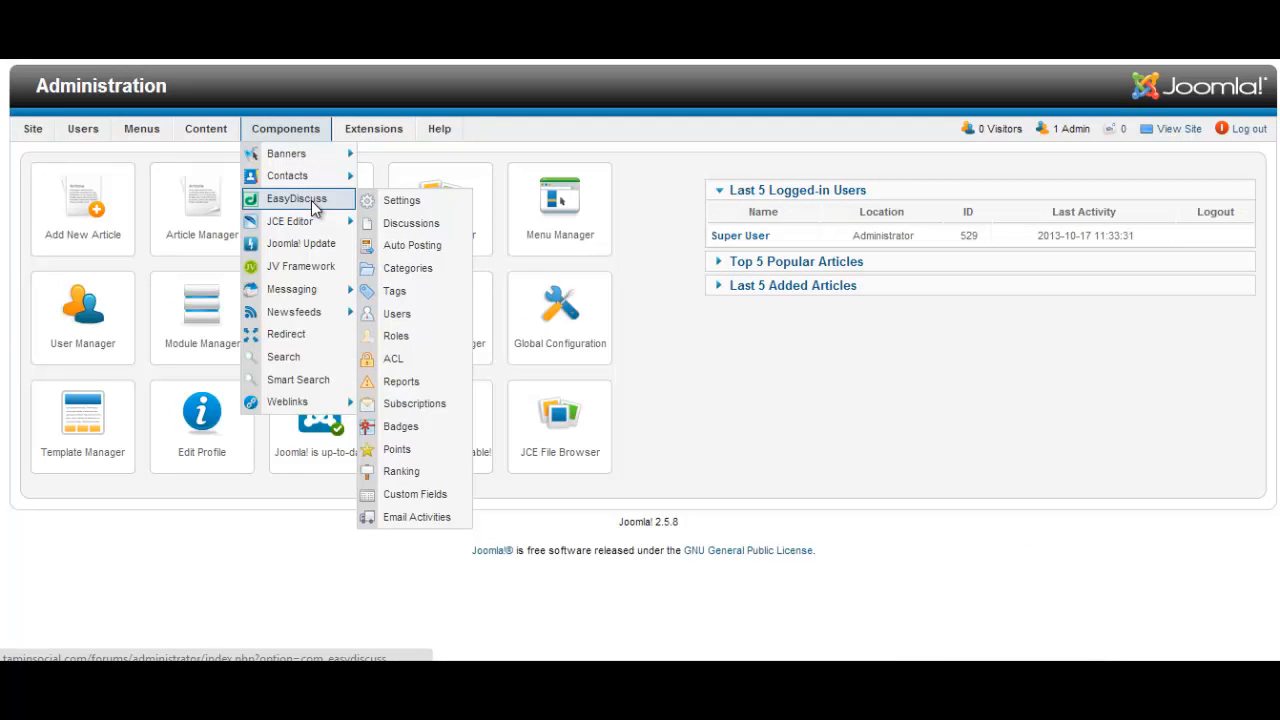
click(424, 362)
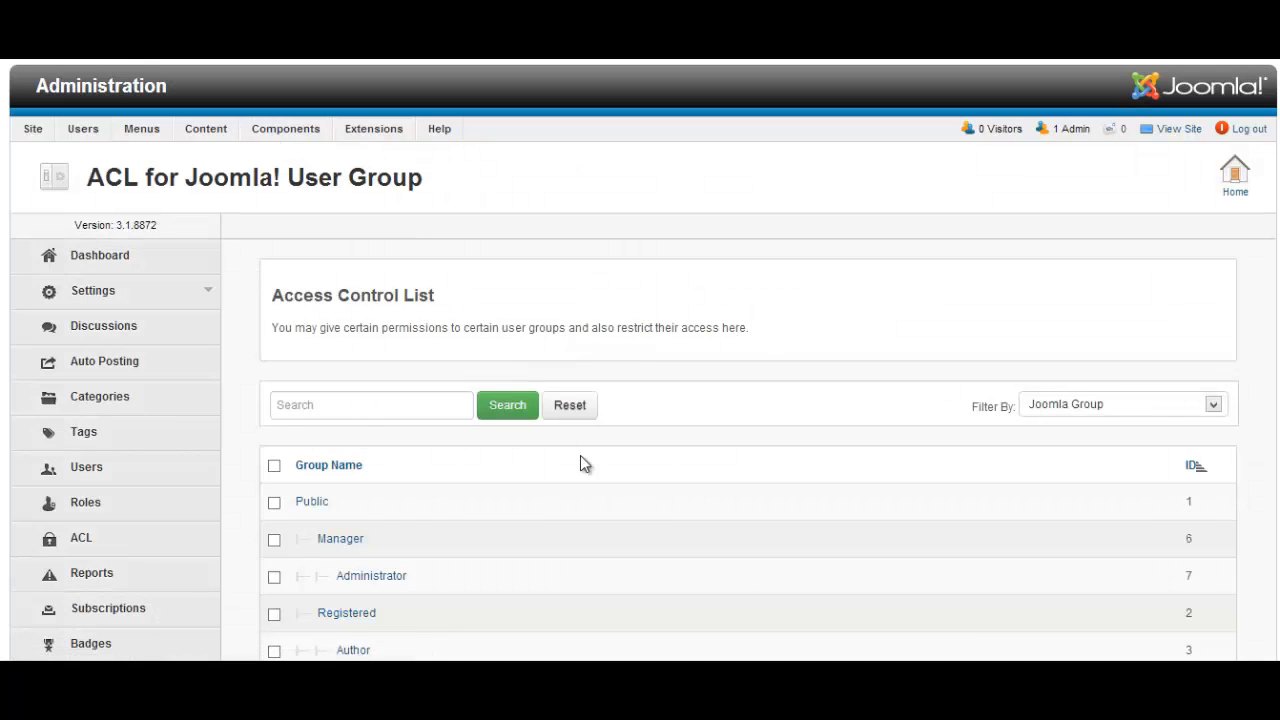
scroll(785, 548, down, 3)
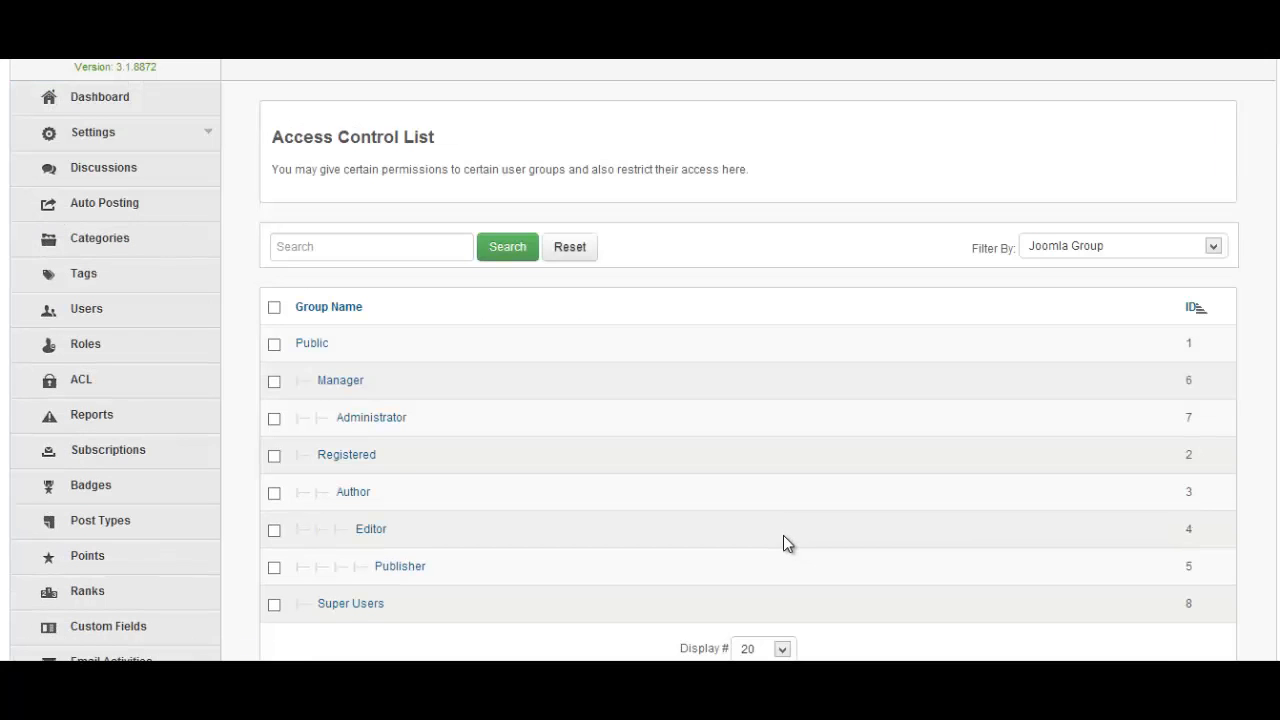
scroll(600, 500, down, 3)
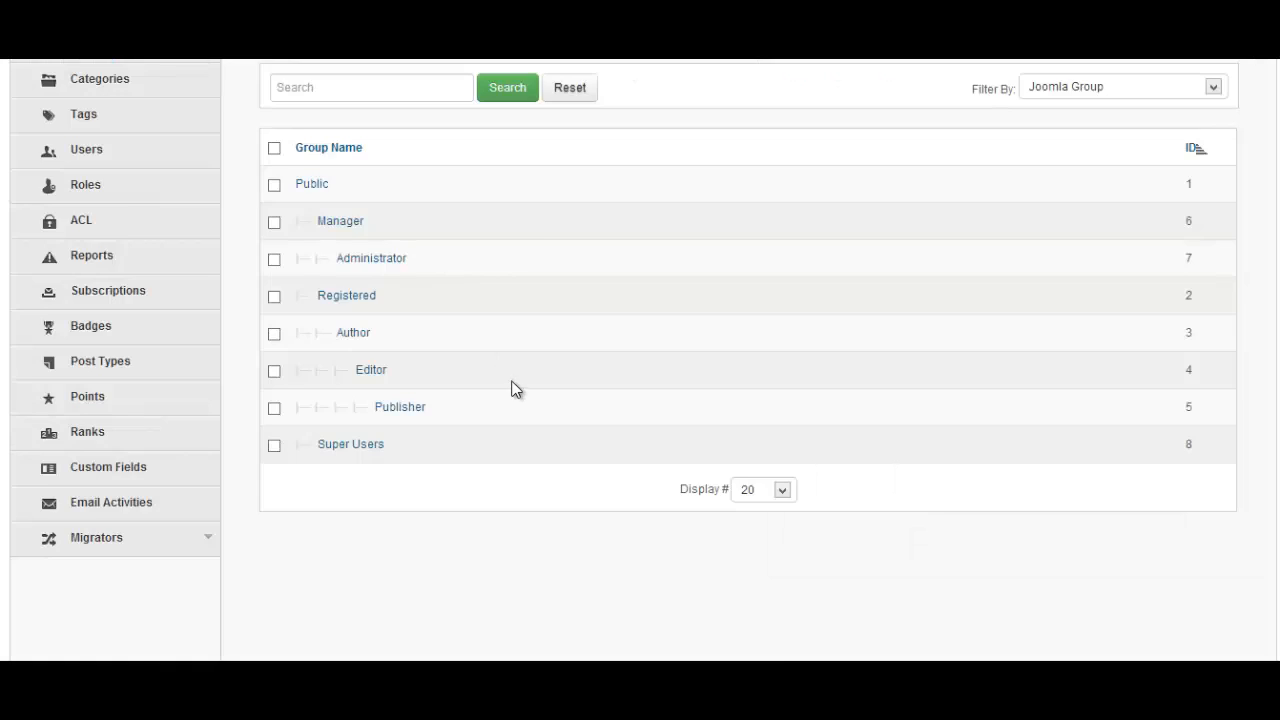
scroll(514, 386, up, 2)
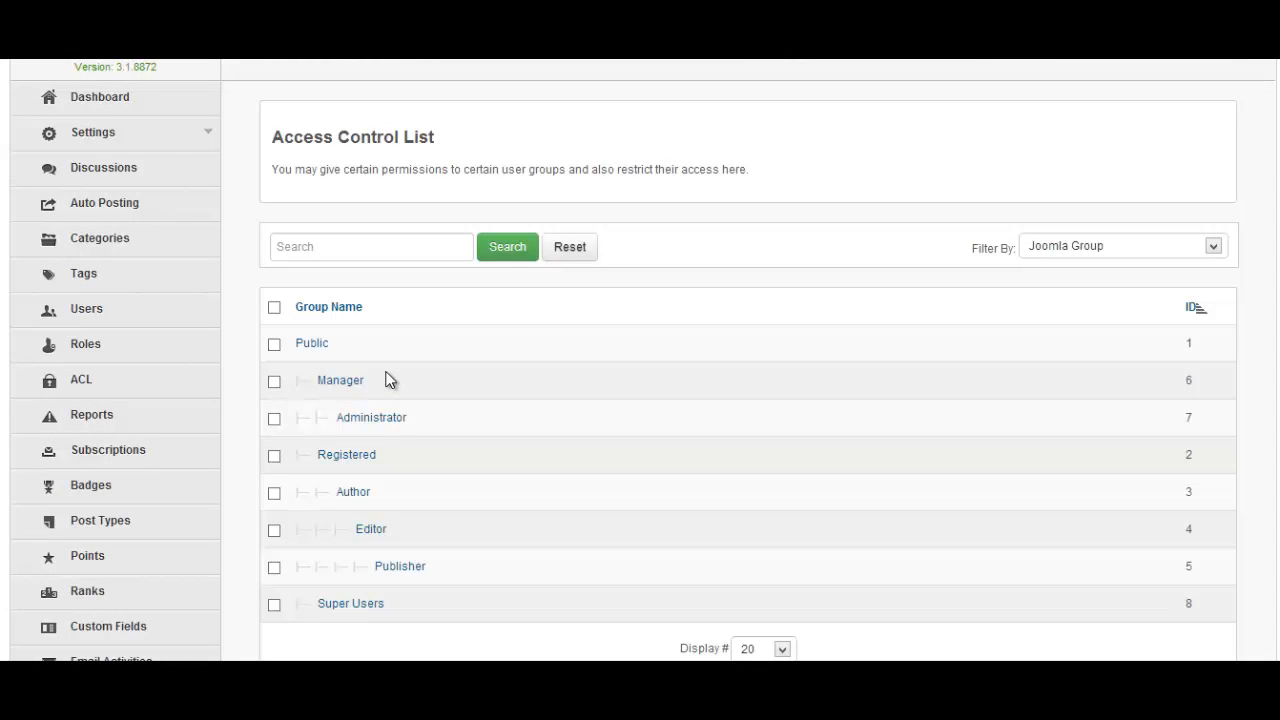
Open the Public group's forum permissions and look through its rule set
click(314, 345)
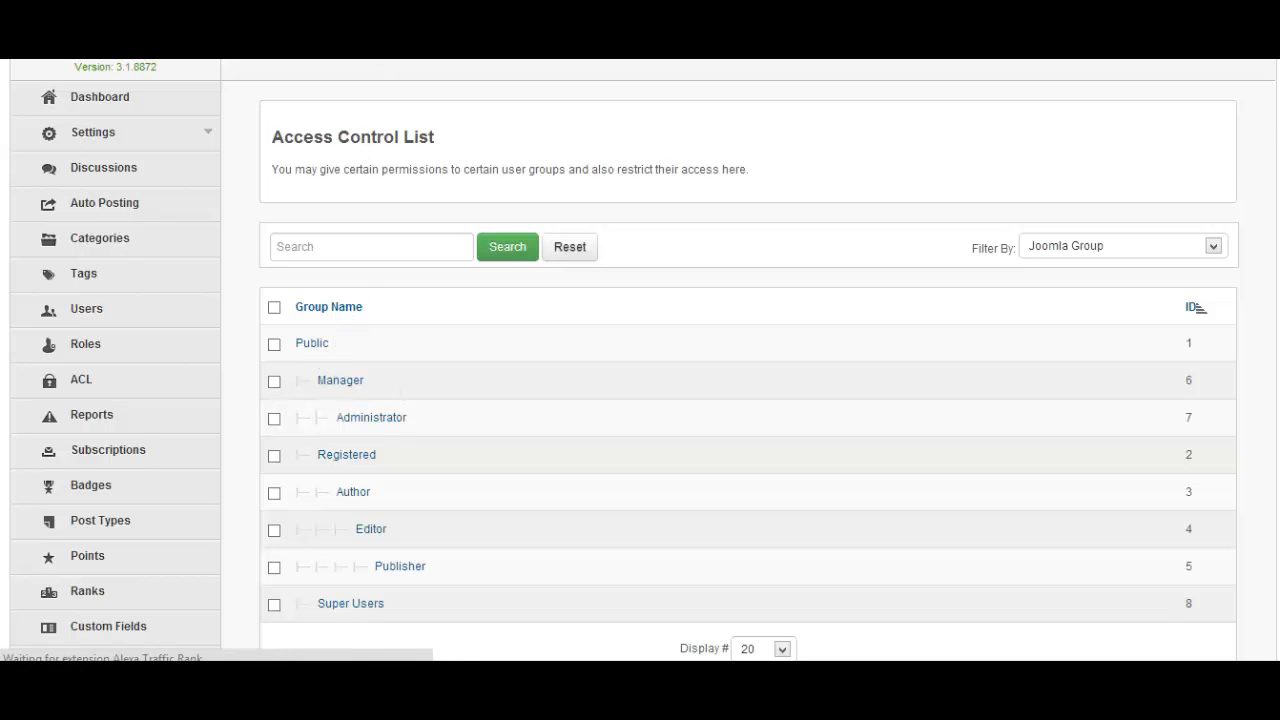
scroll(695, 460, down, 2)
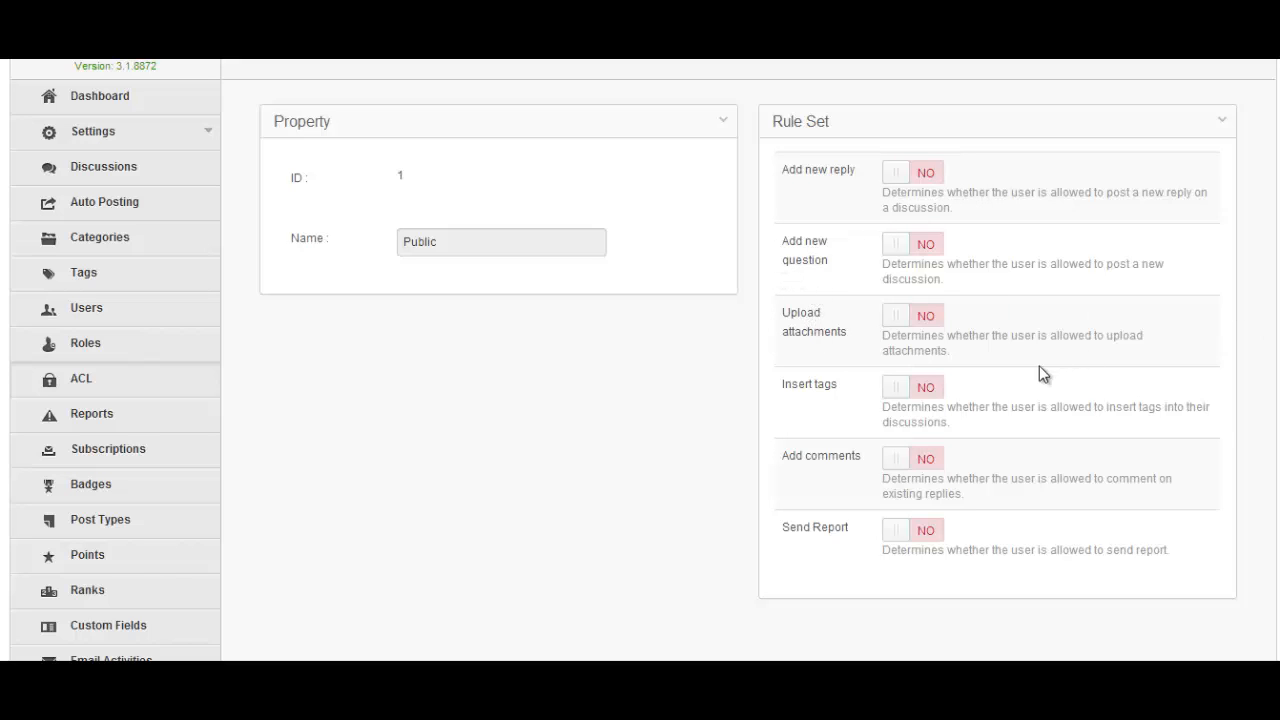
scroll(969, 386, down, 2)
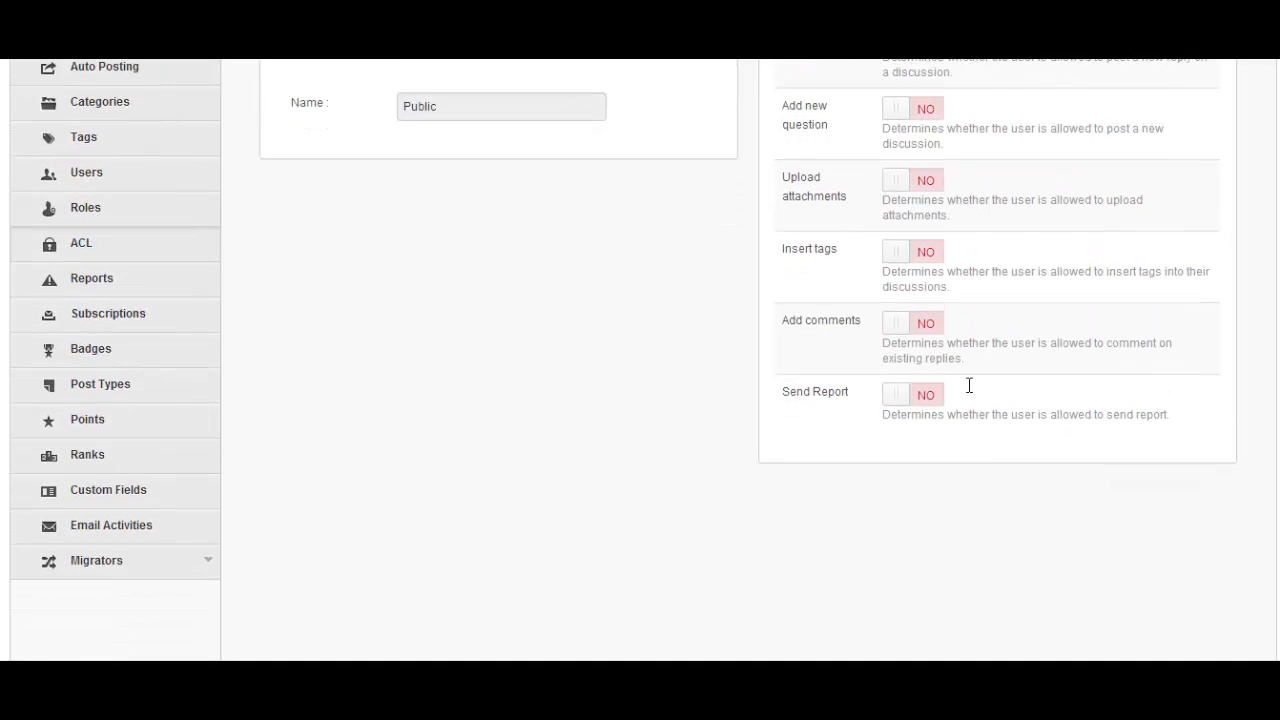
scroll(963, 380, up, 3)
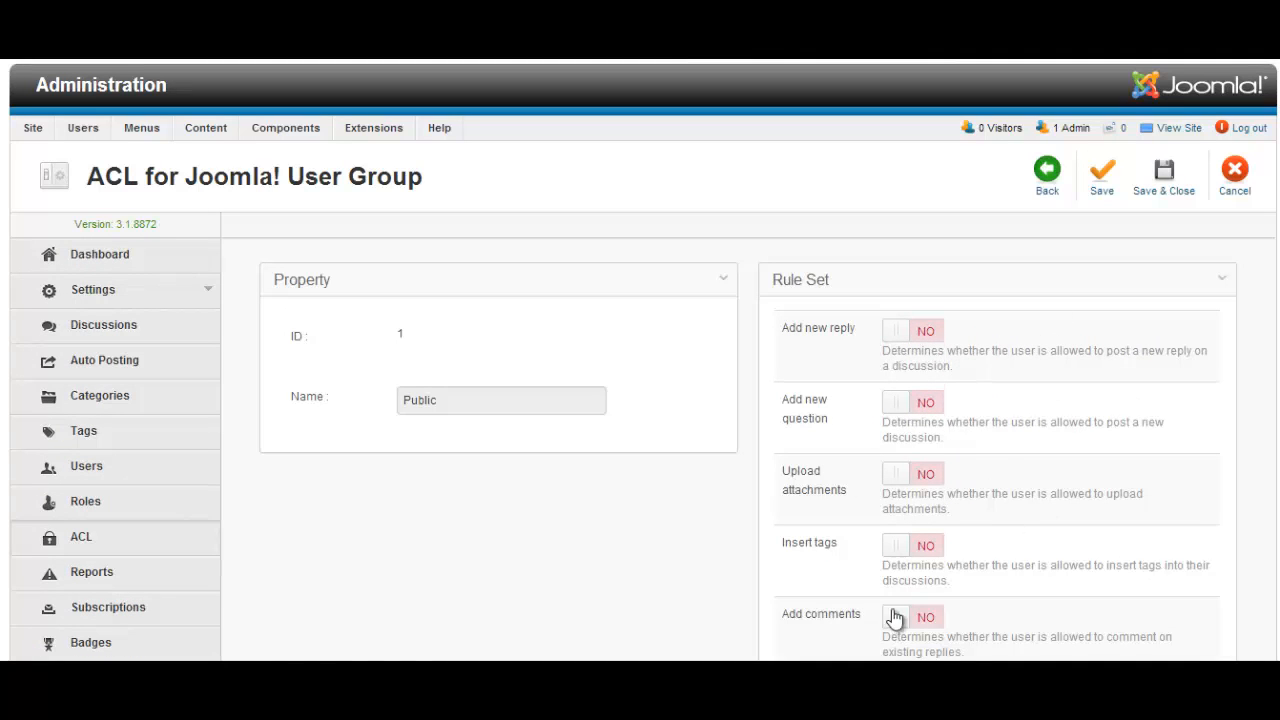
scroll(905, 470, down, 3)
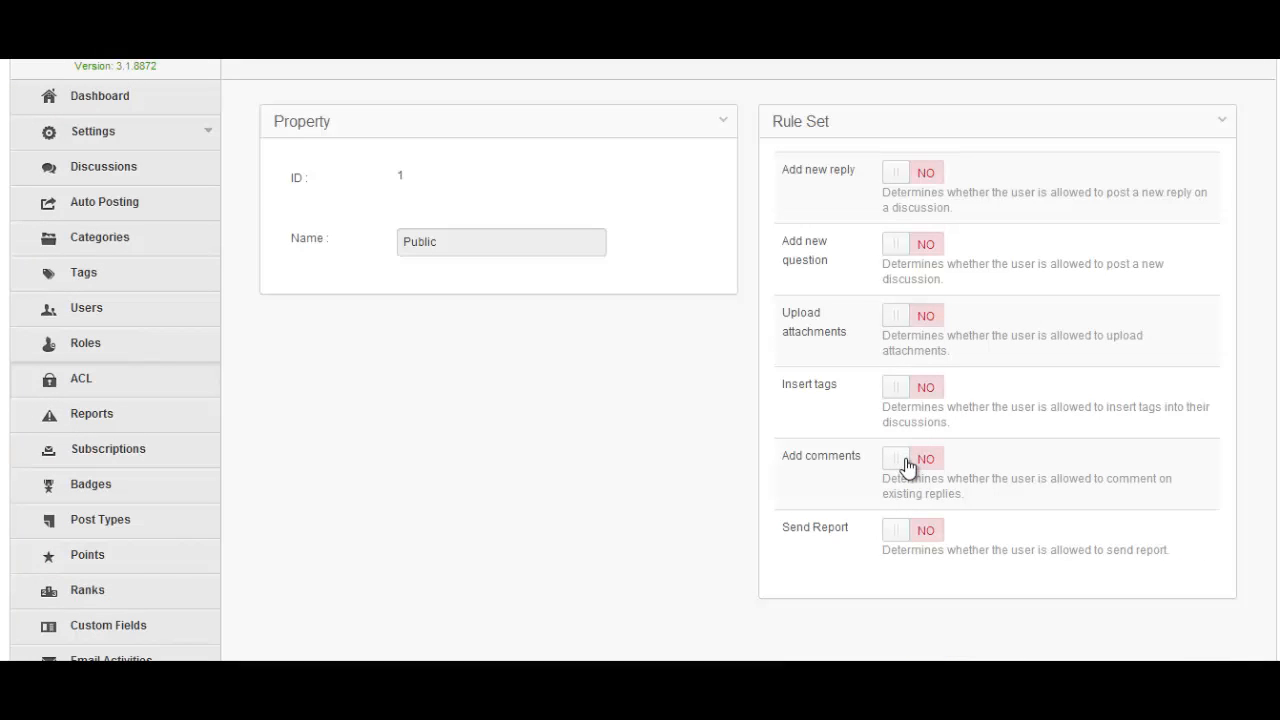
Leave Public's Add new reply at NO, return to the list, and open the Registered group
click(891, 177)
click(888, 179)
key(alt+Left)
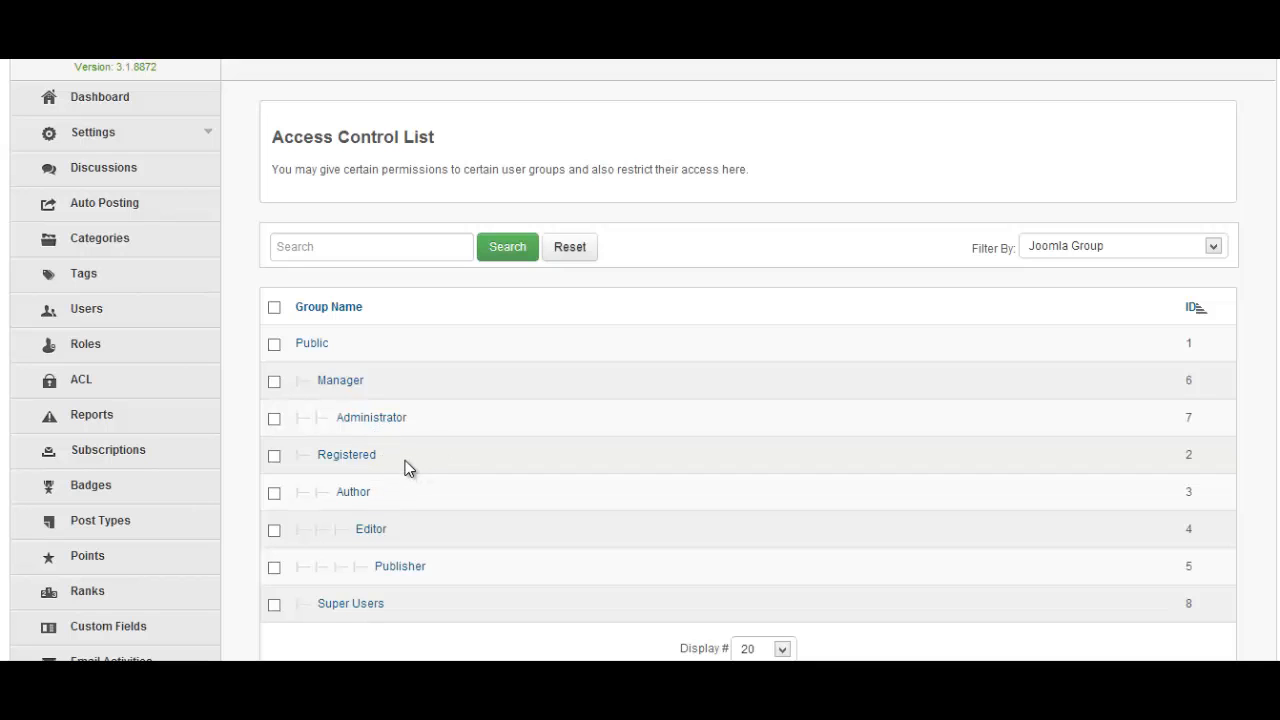
click(351, 460)
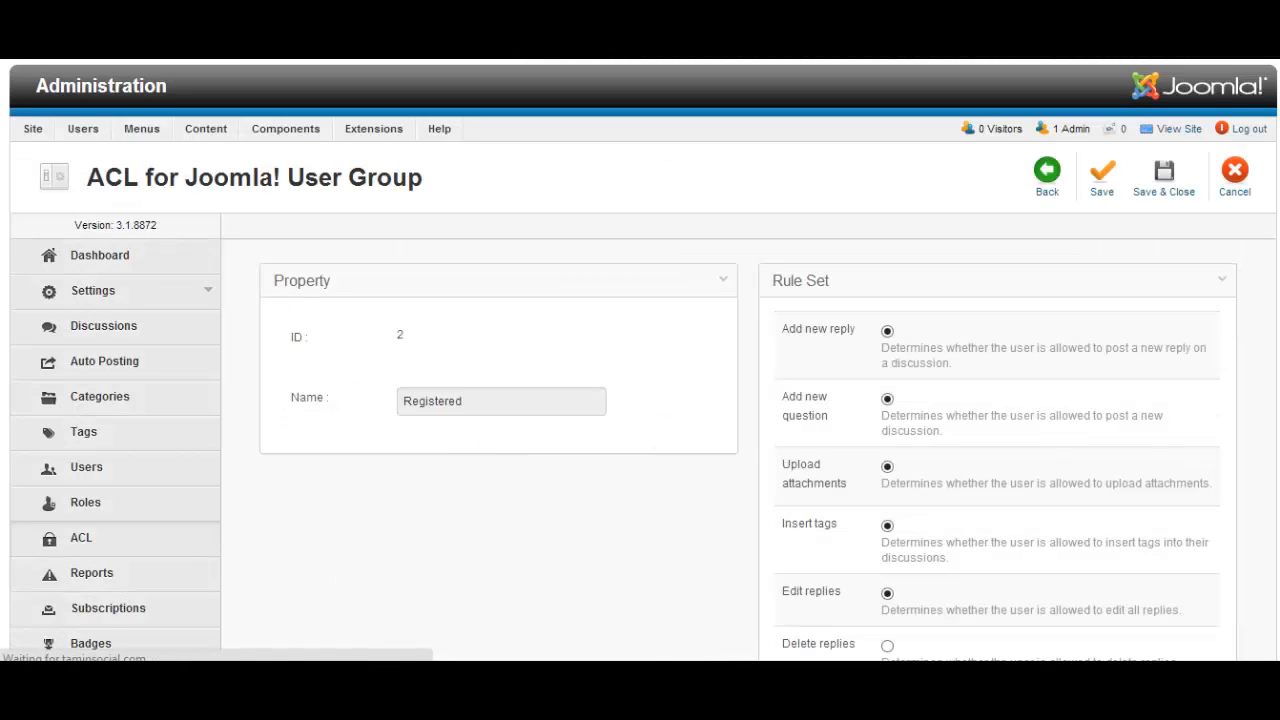
Review Registered's allowed actions: add reply, add question, attachments, tags and edit replies
scroll(640, 360, down, 3)
scroll(471, 234, up, 3)
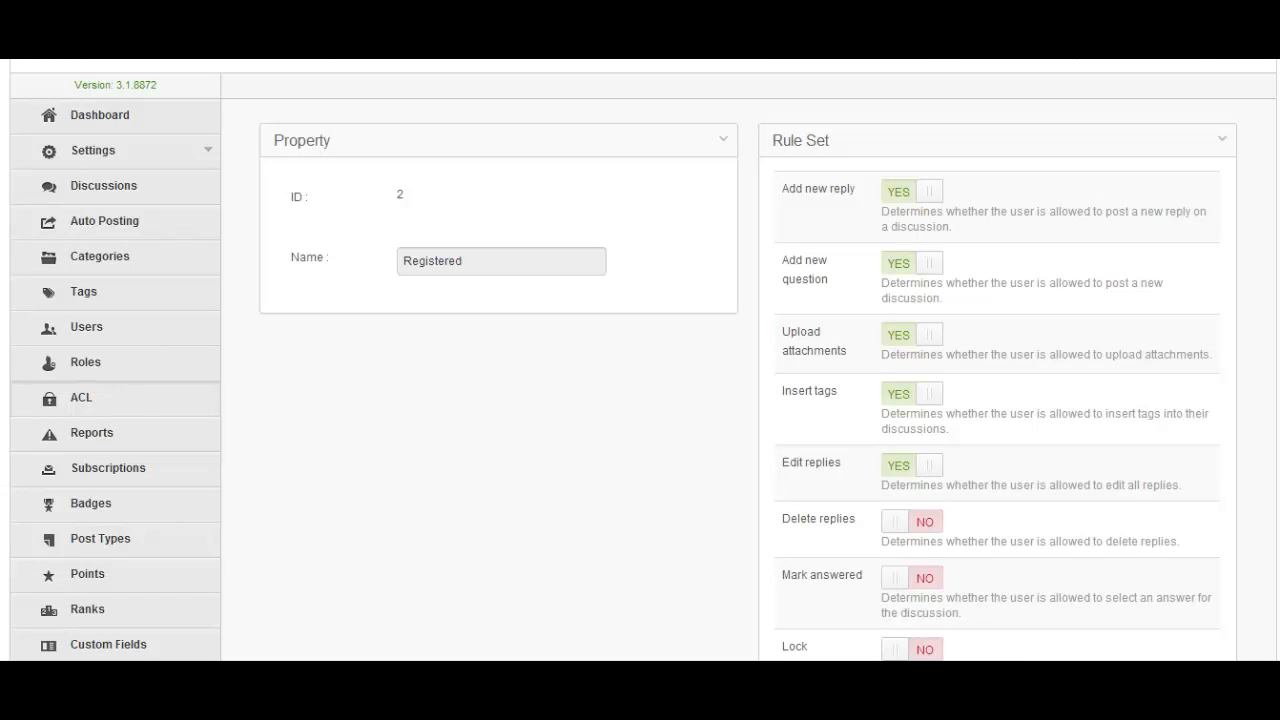
scroll(1250, 287, down, 2)
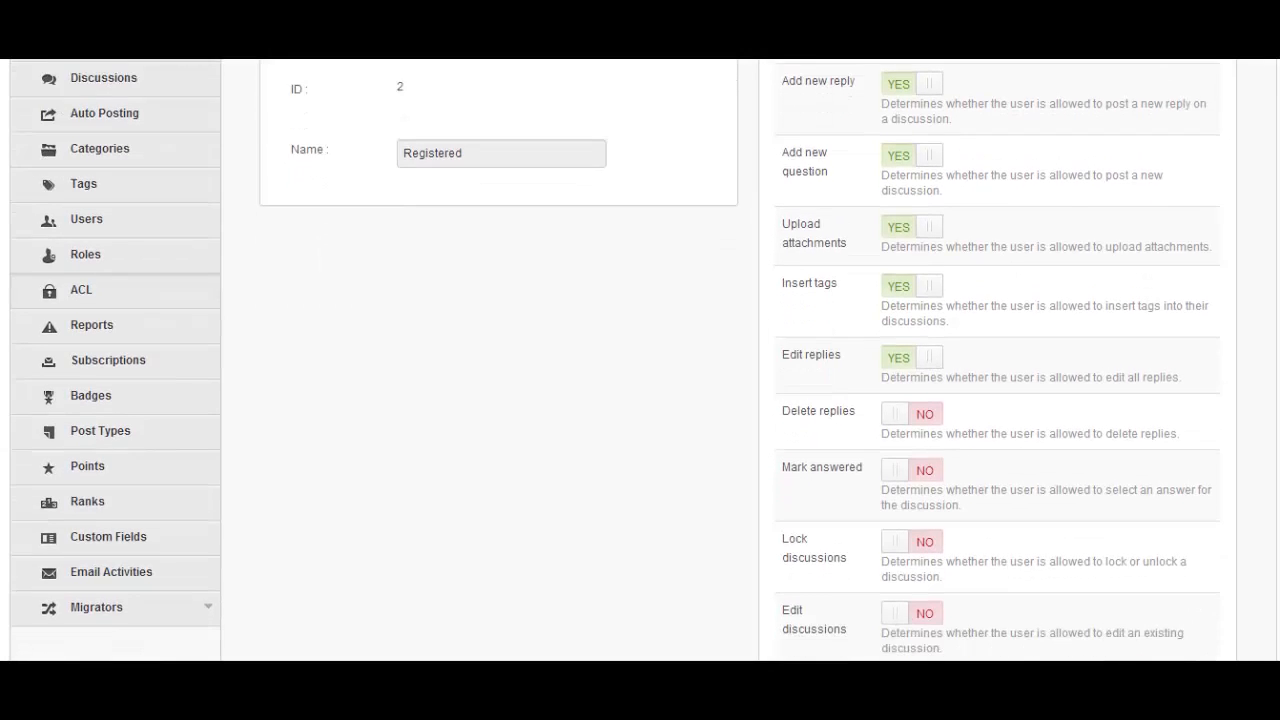
scroll(1184, 226, down, 3)
scroll(640, 360, down, 3)
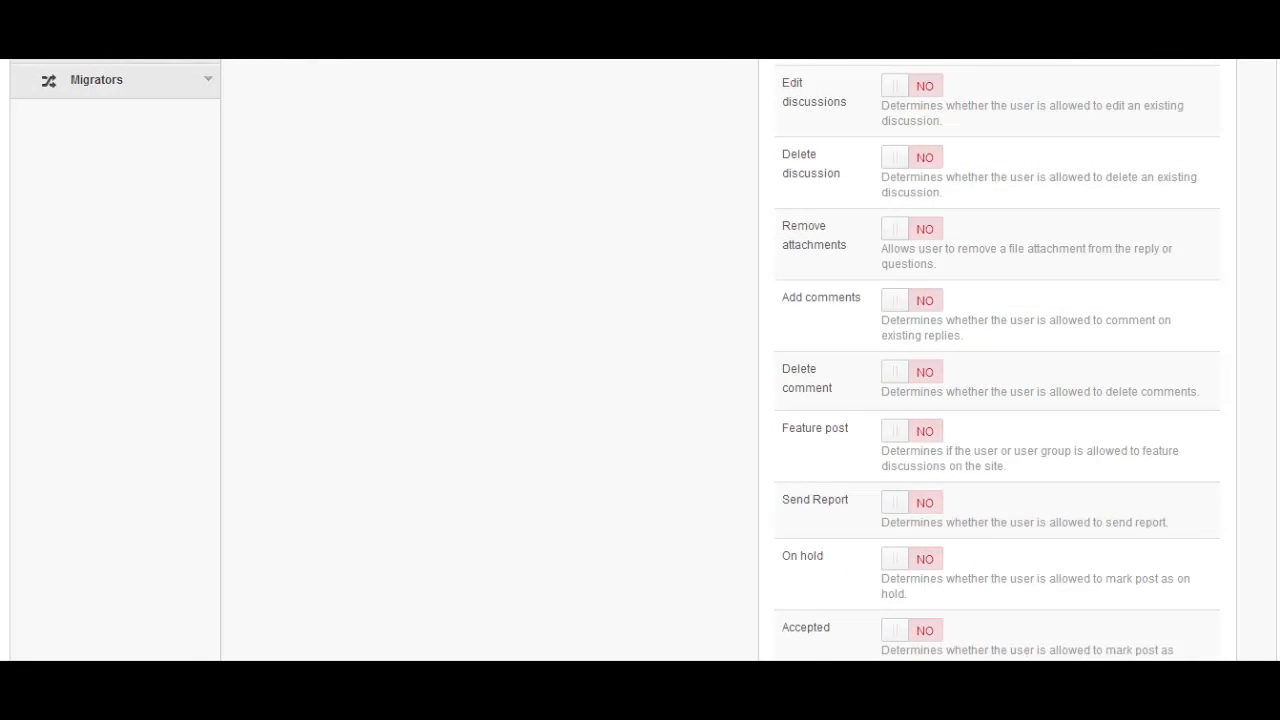
scroll(998, 360, down, 5)
scroll(998, 360, up, 3)
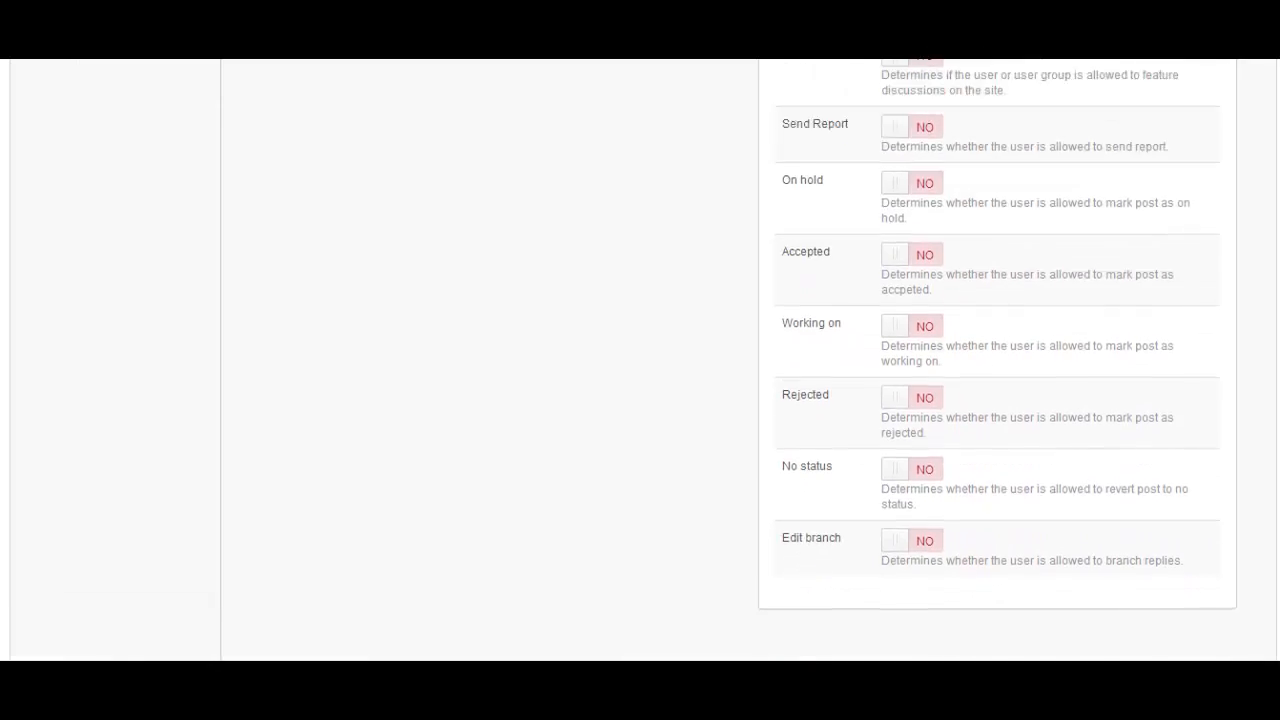
scroll(1274, 306, up, 5)
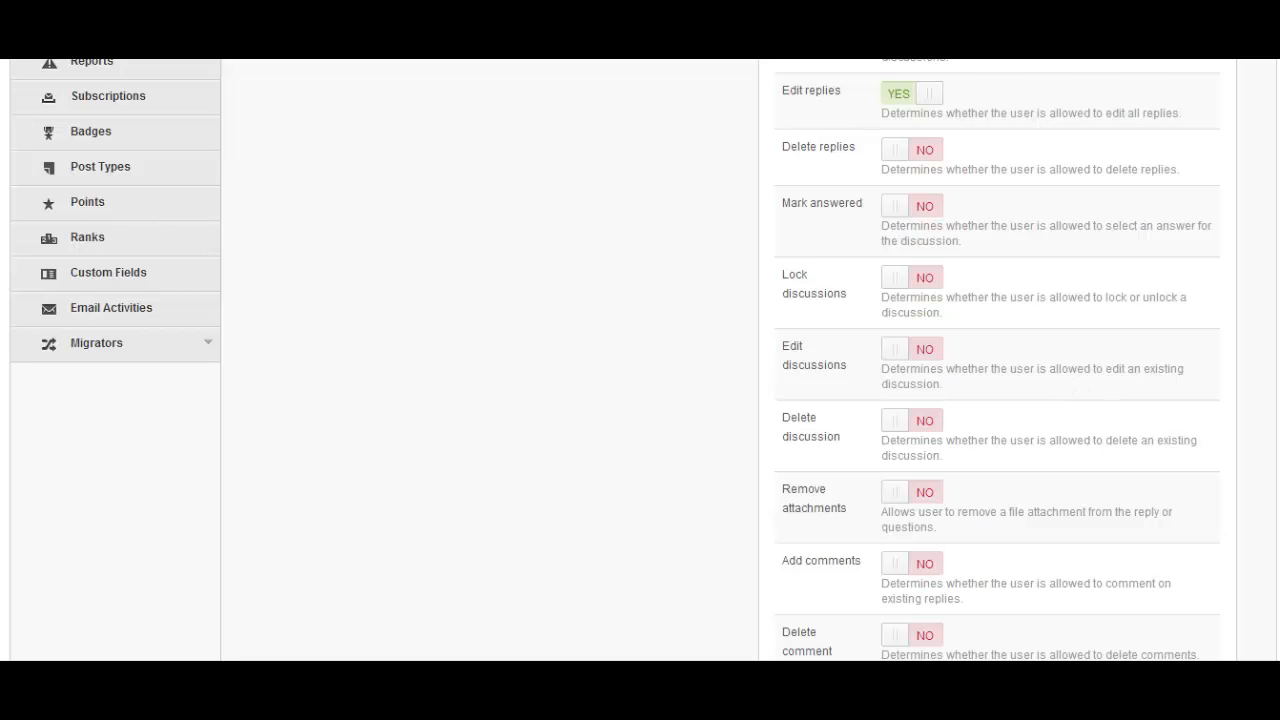
scroll(640, 360, up, 3)
scroll(623, 360, up, 1)
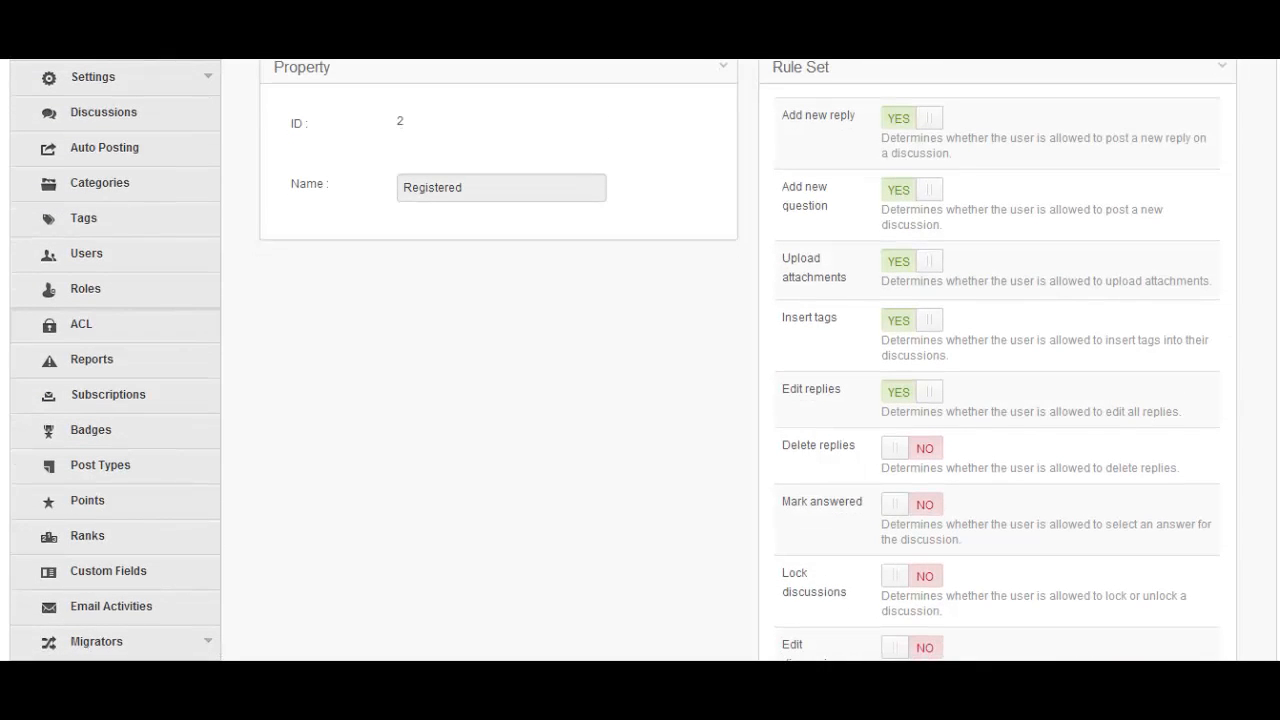
scroll(812, 306, up, 2)
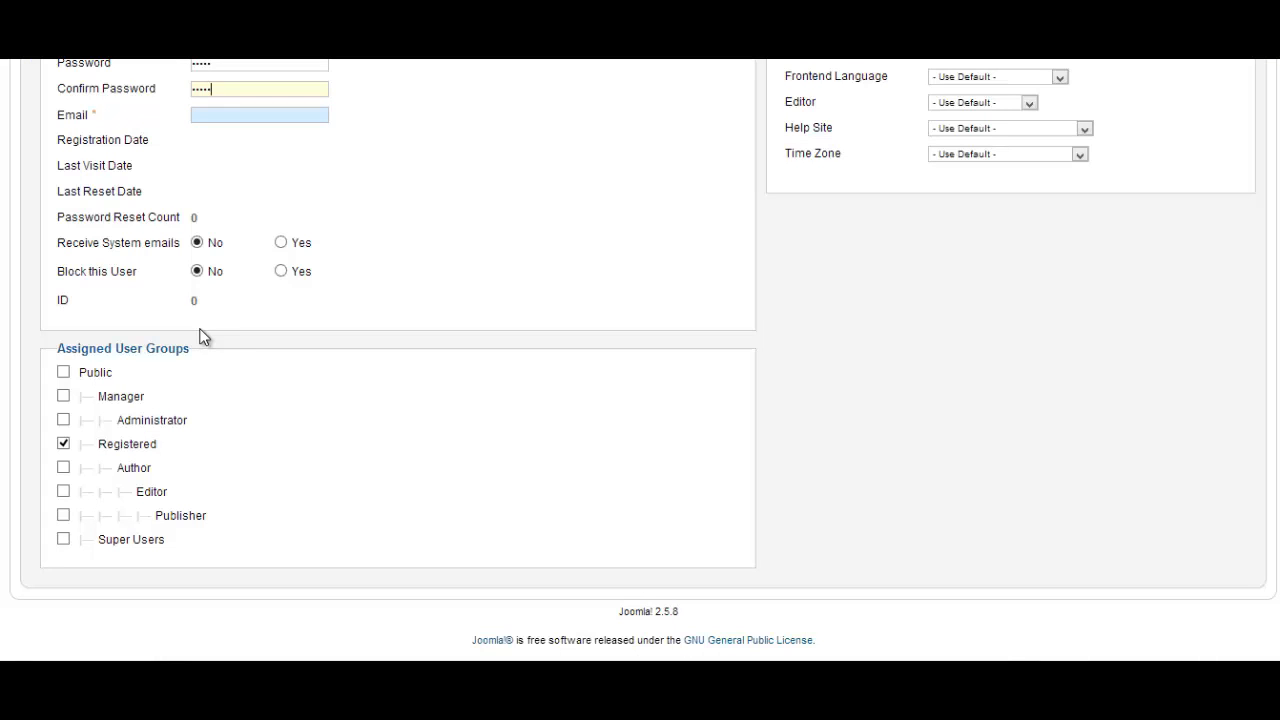
Toggle the new user's group checkboxes, leaving Super Users unticked, then open the forum Roles list
click(63, 444)
drag(170, 547, 107, 542)
click(127, 541)
click(97, 543)
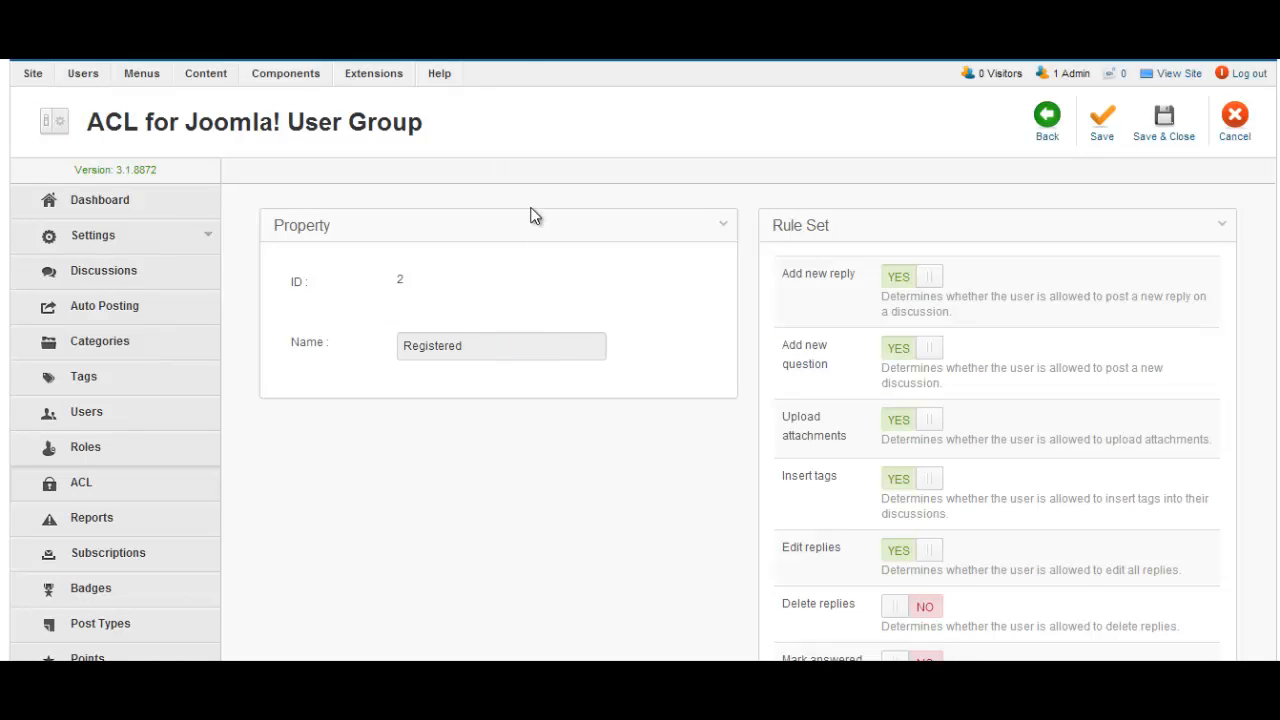
scroll(505, 514, down, 2)
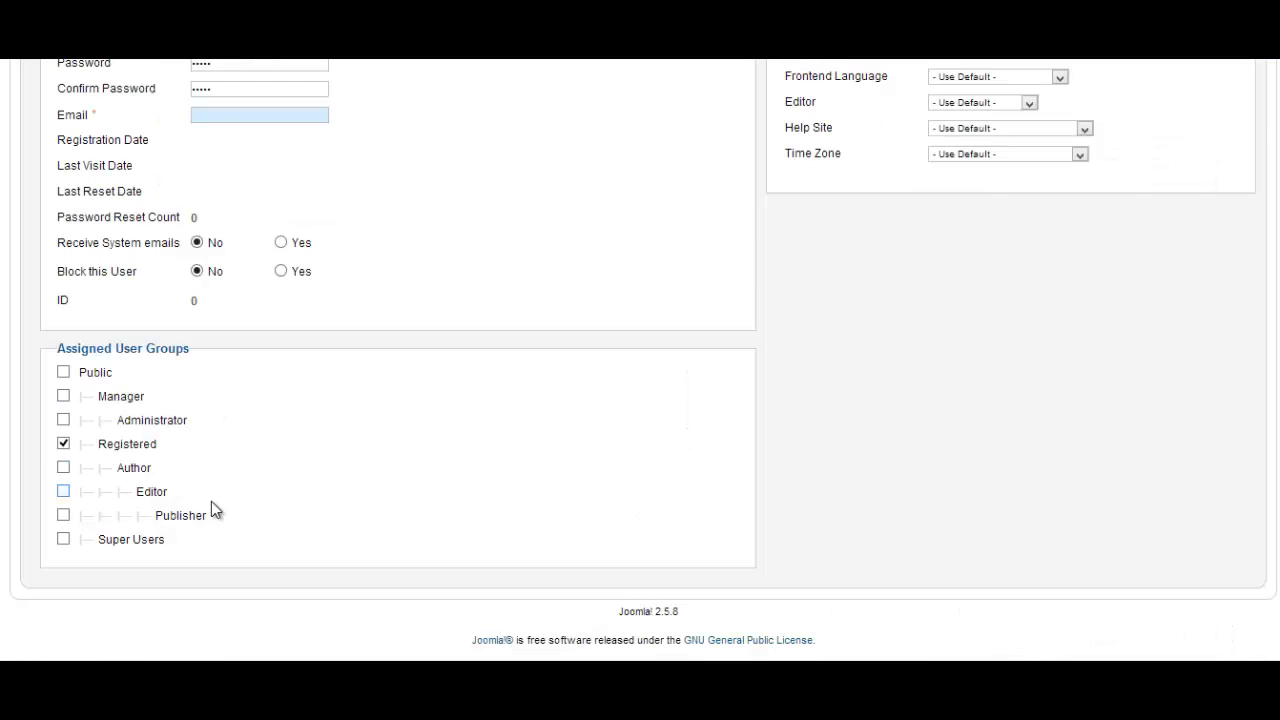
scroll(211, 505, up, 3)
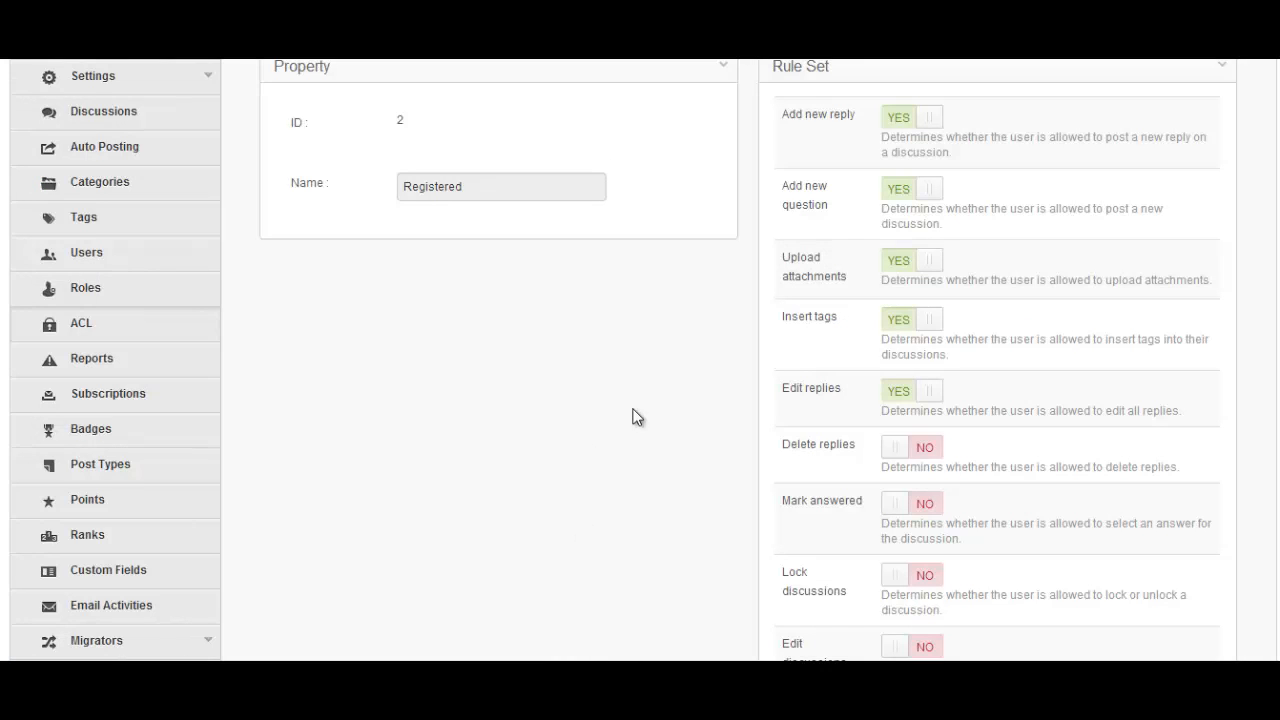
scroll(663, 391, up, 2)
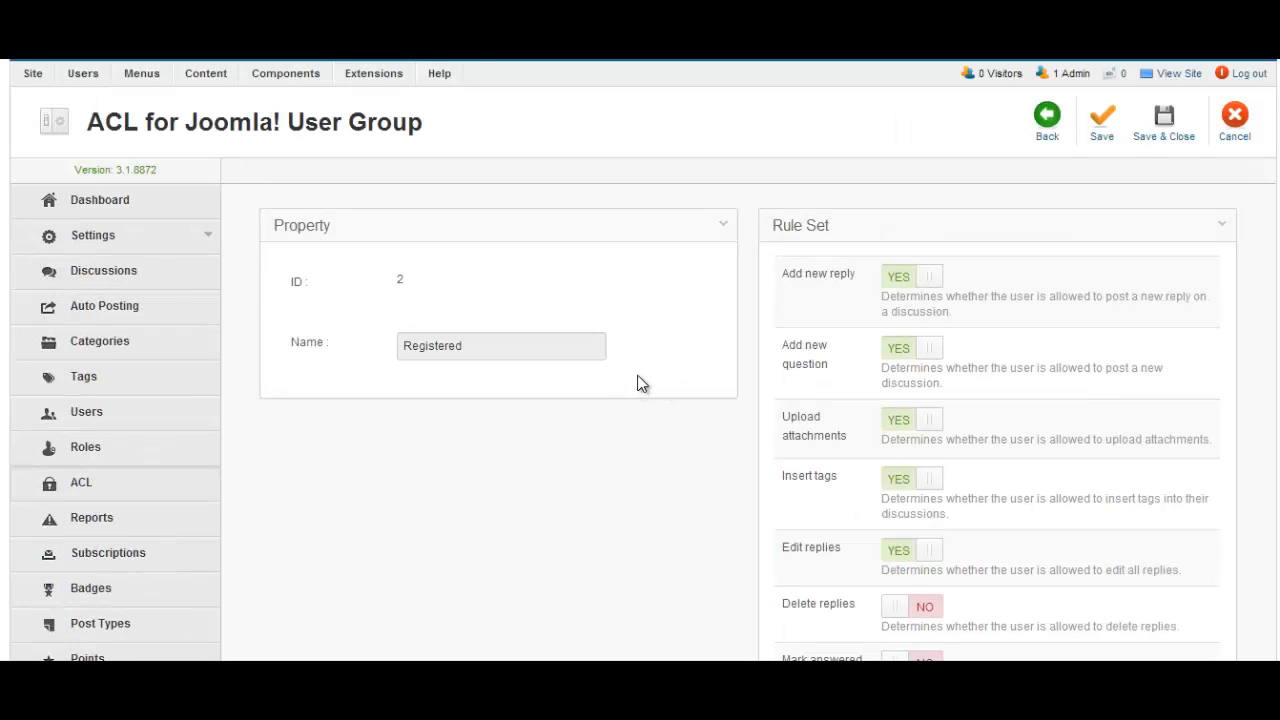
click(118, 452)
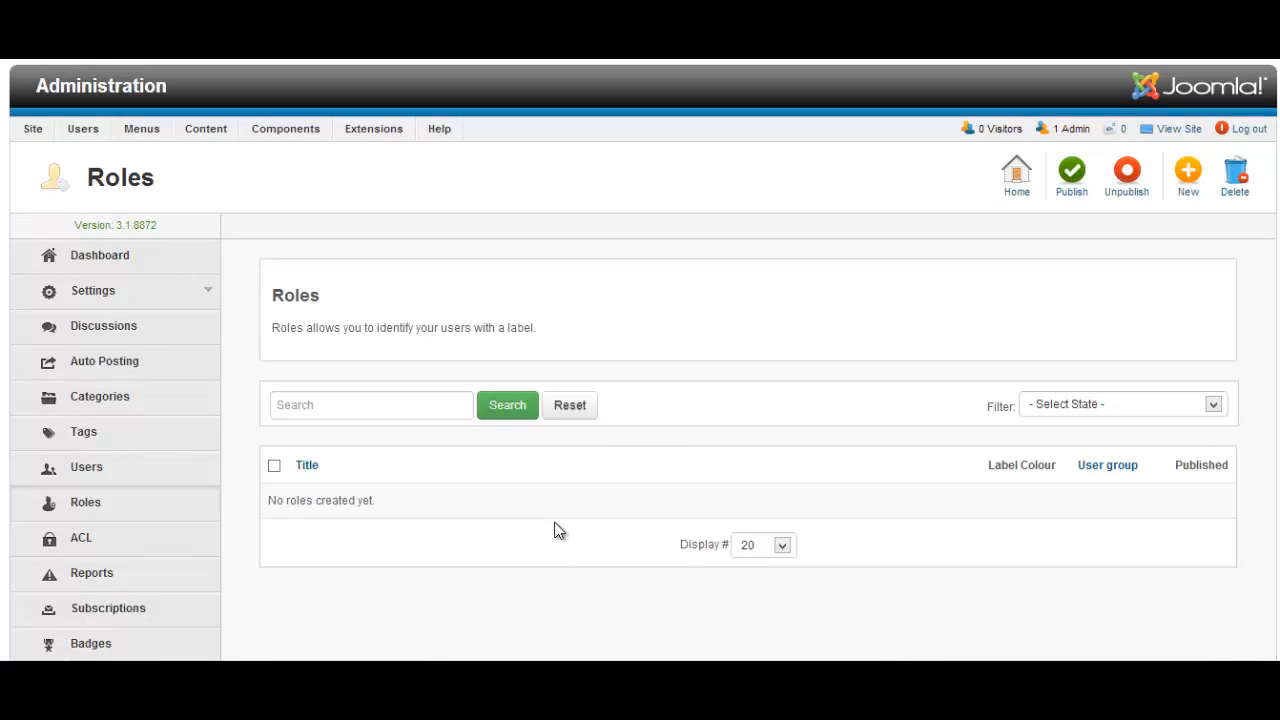
Open the EasyDiscuss forum Users list
click(138, 478)
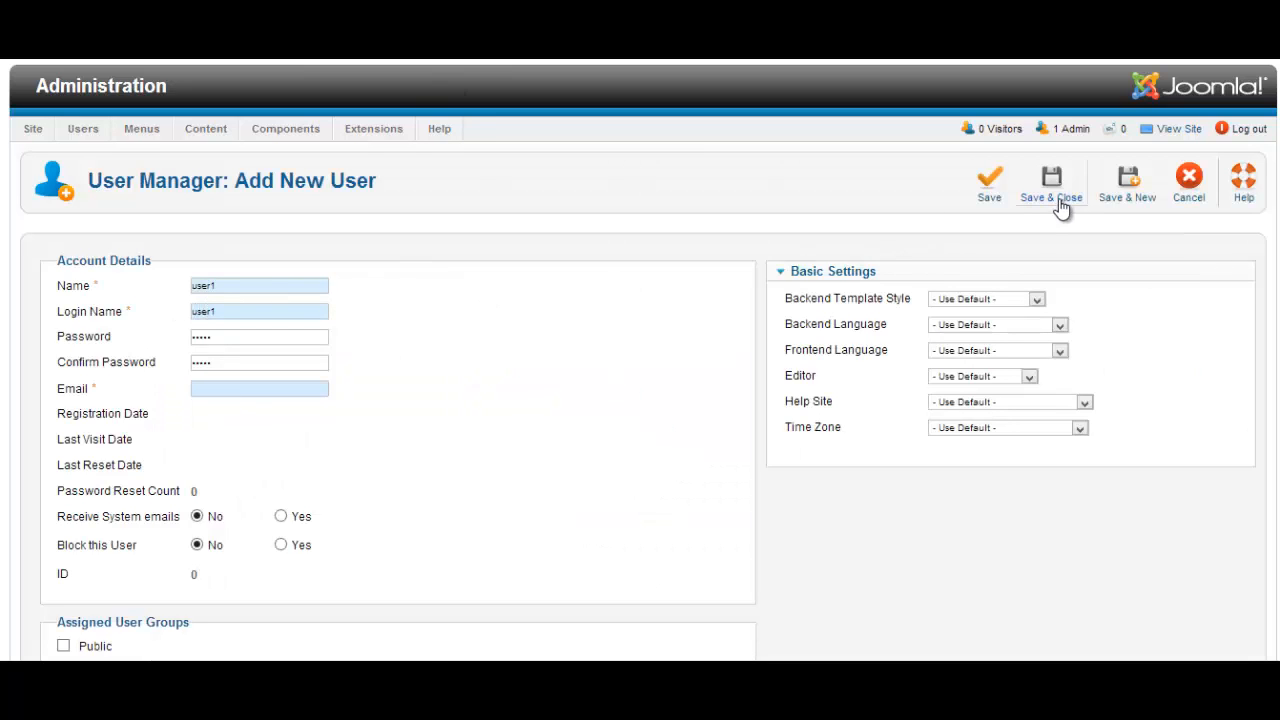
Save user1 with its e-mail address filled in, then reload the forum Users page
click(1058, 200)
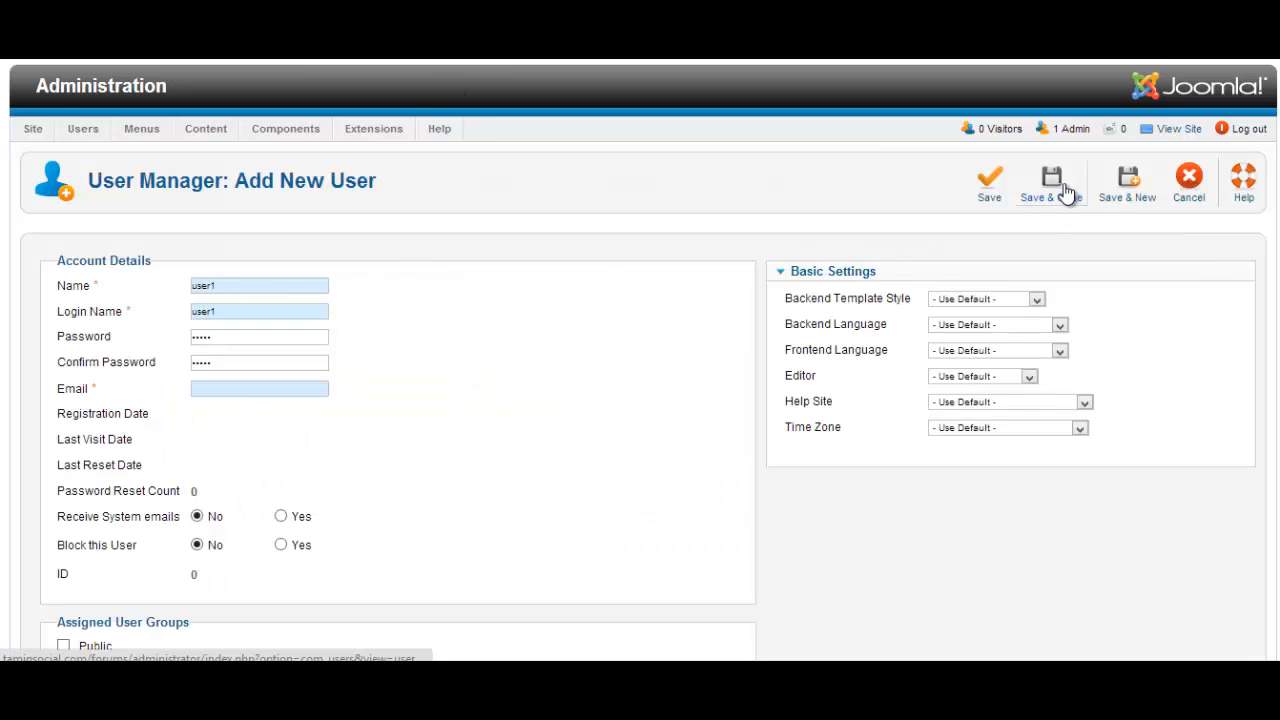
click(260, 386)
text(user1)
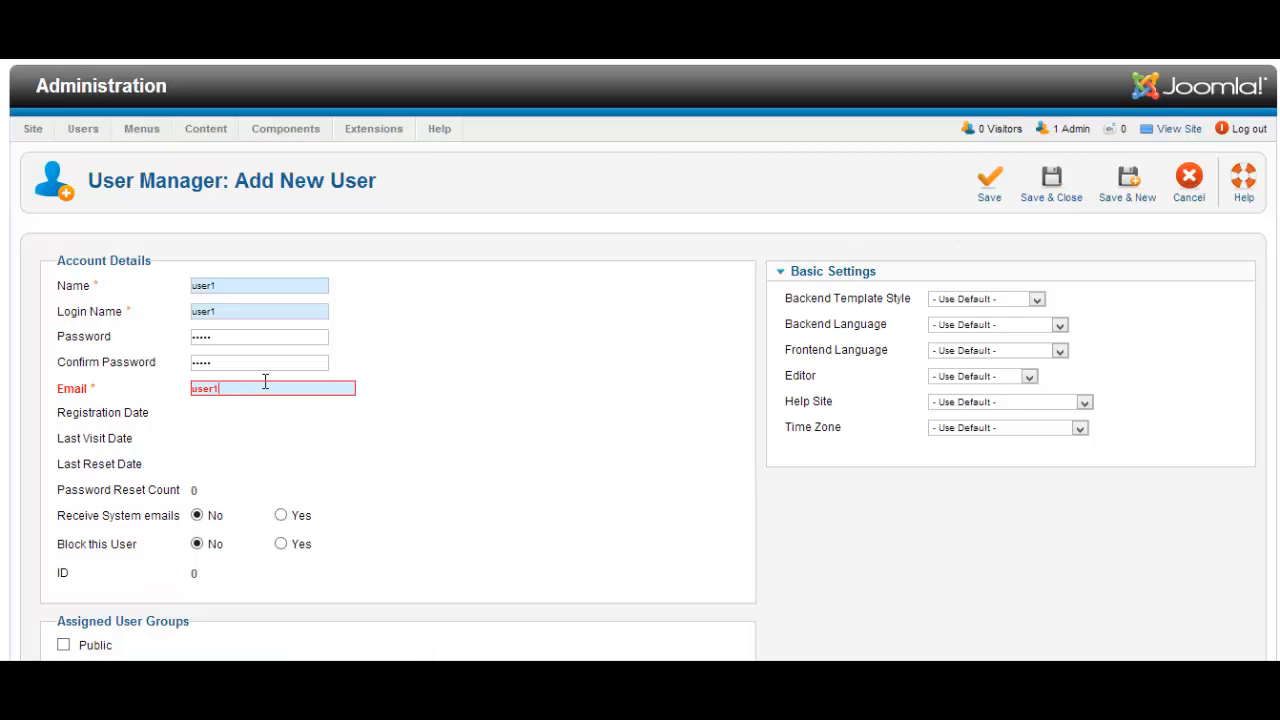
text(@email.com)
click(1051, 178)
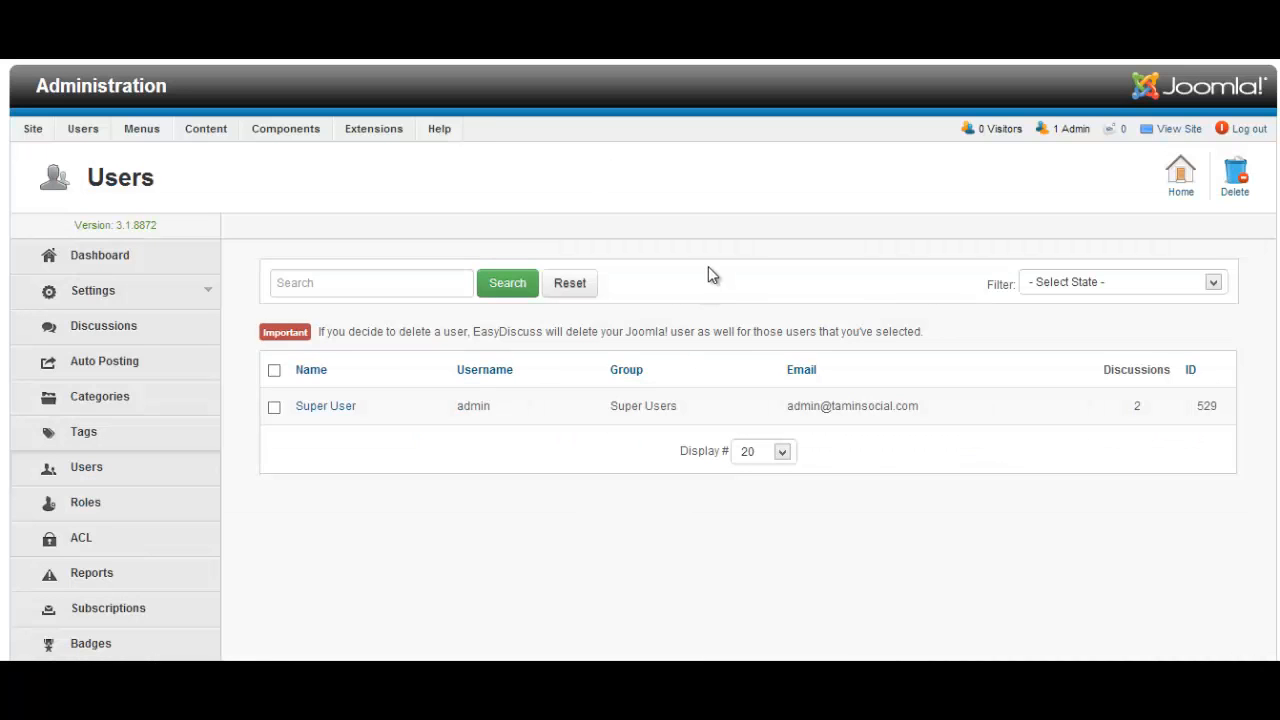
right_click(708, 268)
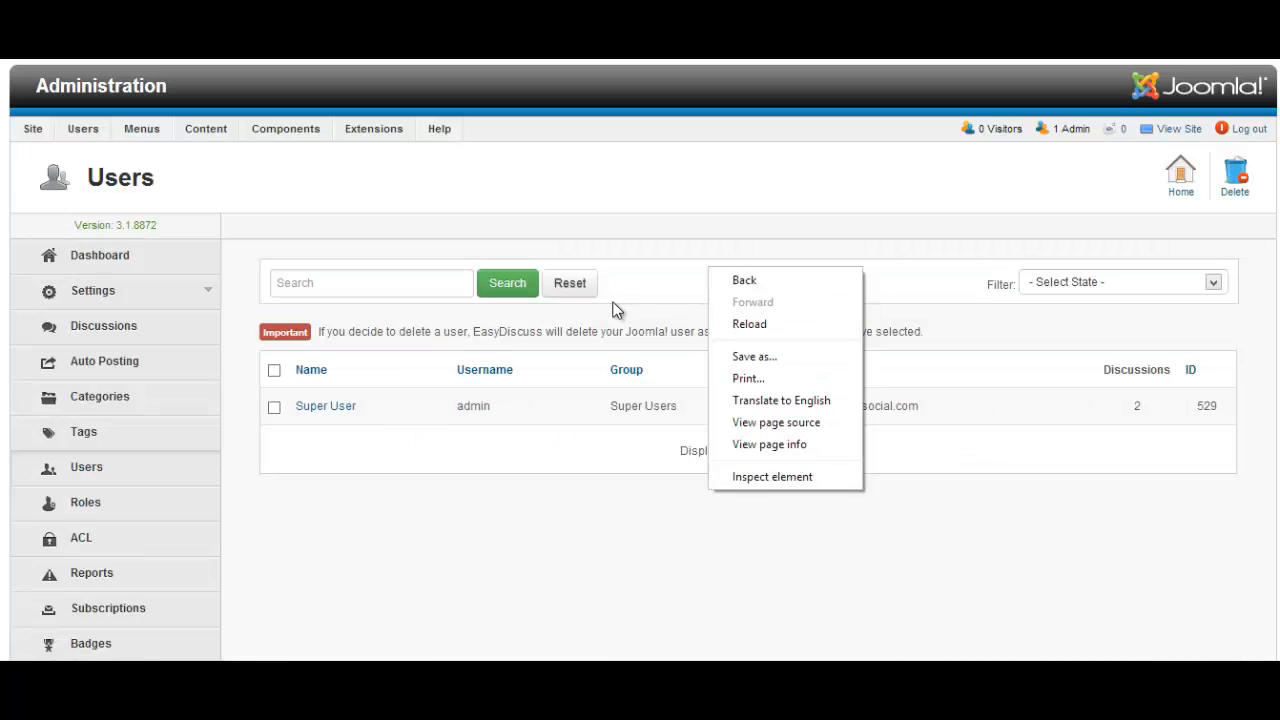
click(749, 324)
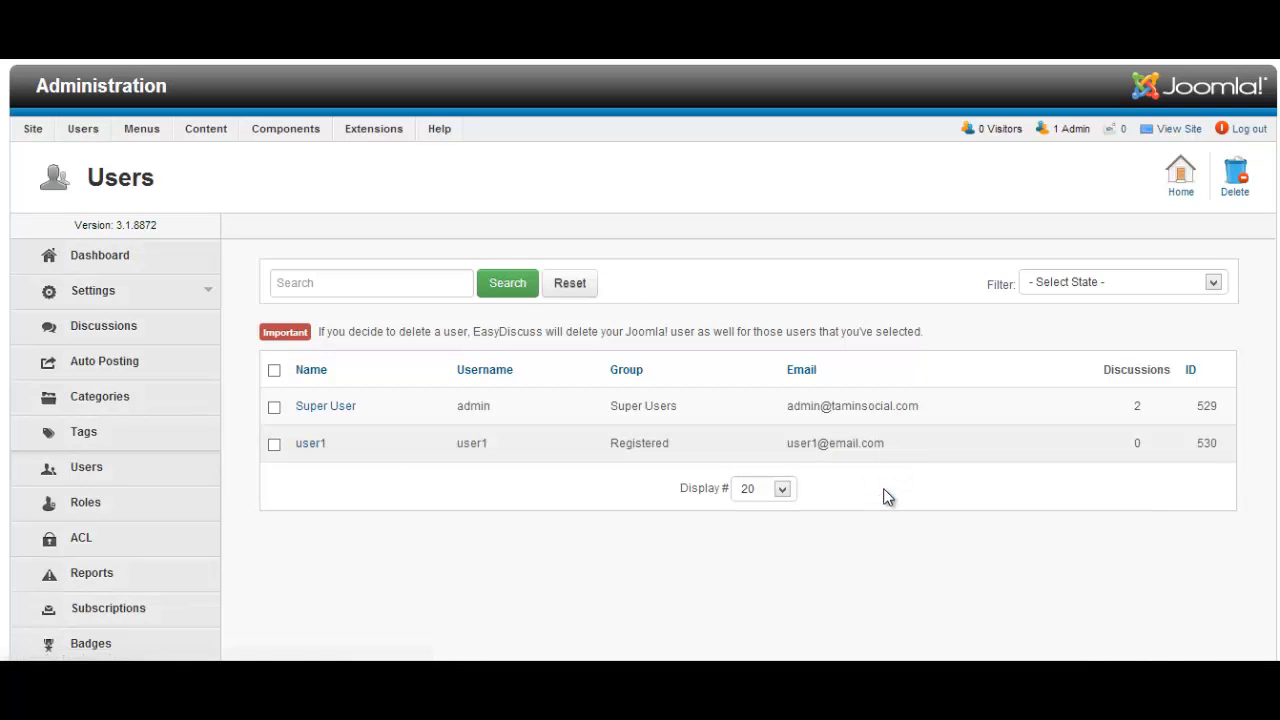
Open user1's EasyDiscuss profile for editing and glance over its account details
click(309, 444)
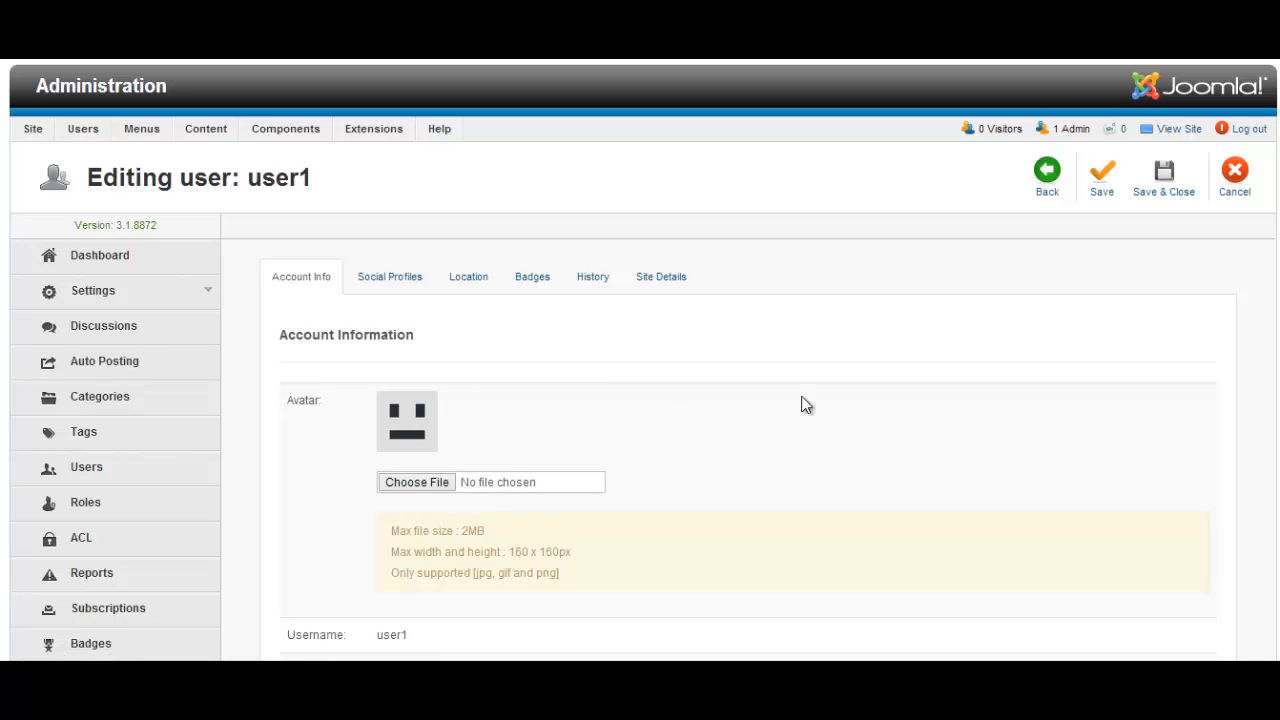
scroll(800, 403, down, 6)
scroll(830, 394, up, 5)
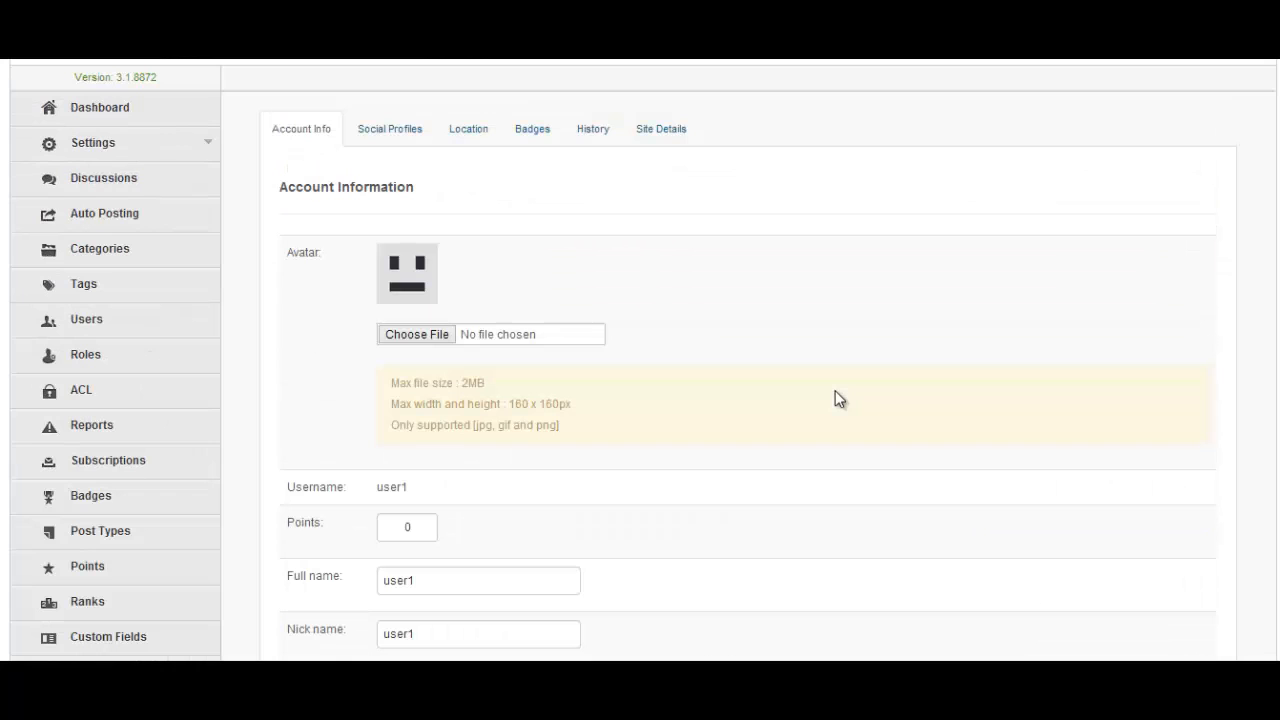
scroll(835, 391, up, 2)
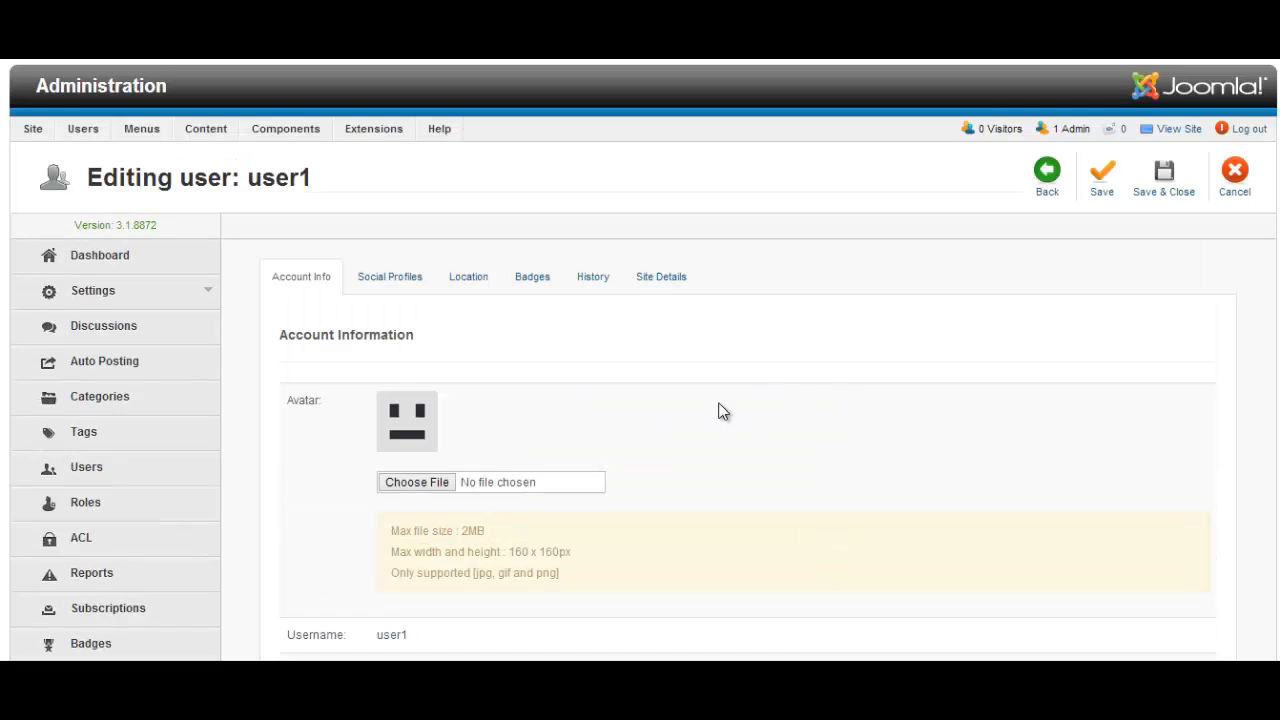
Browse the user's Social, Location, Badges, Activity and Site/FTP profile sections
click(395, 283)
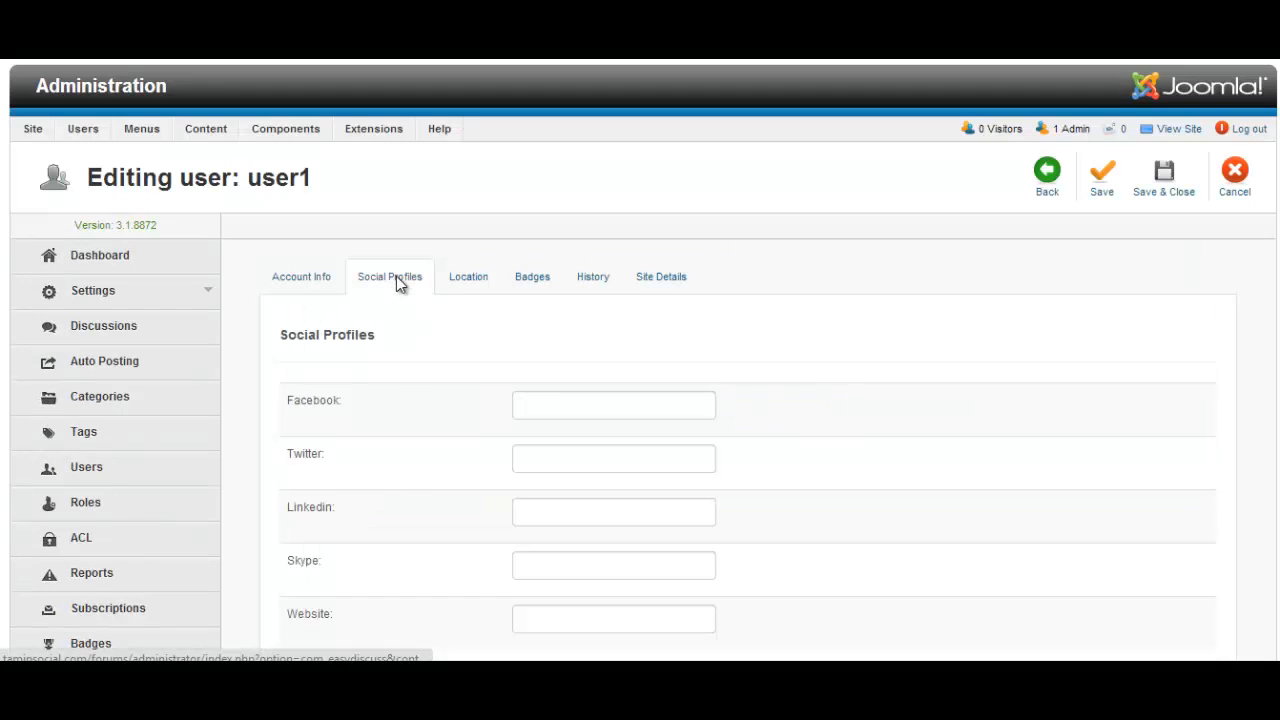
scroll(489, 355, down, 2)
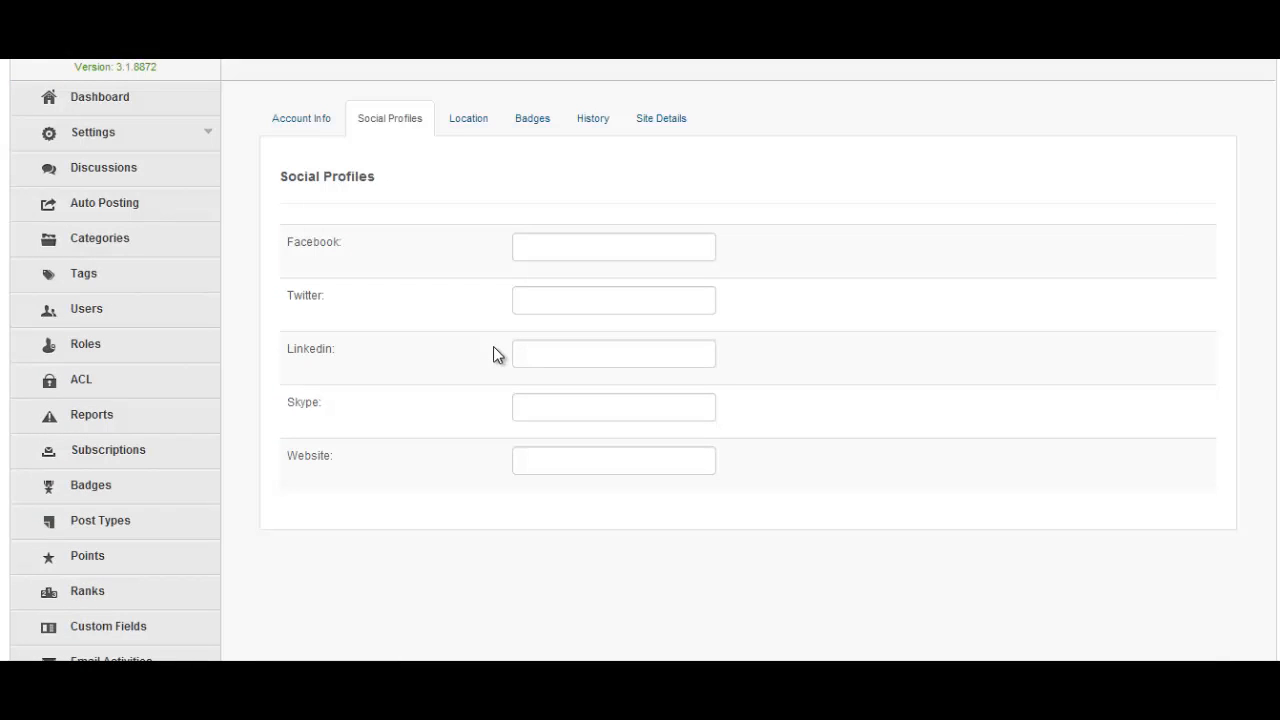
scroll(544, 505, up, 2)
click(469, 287)
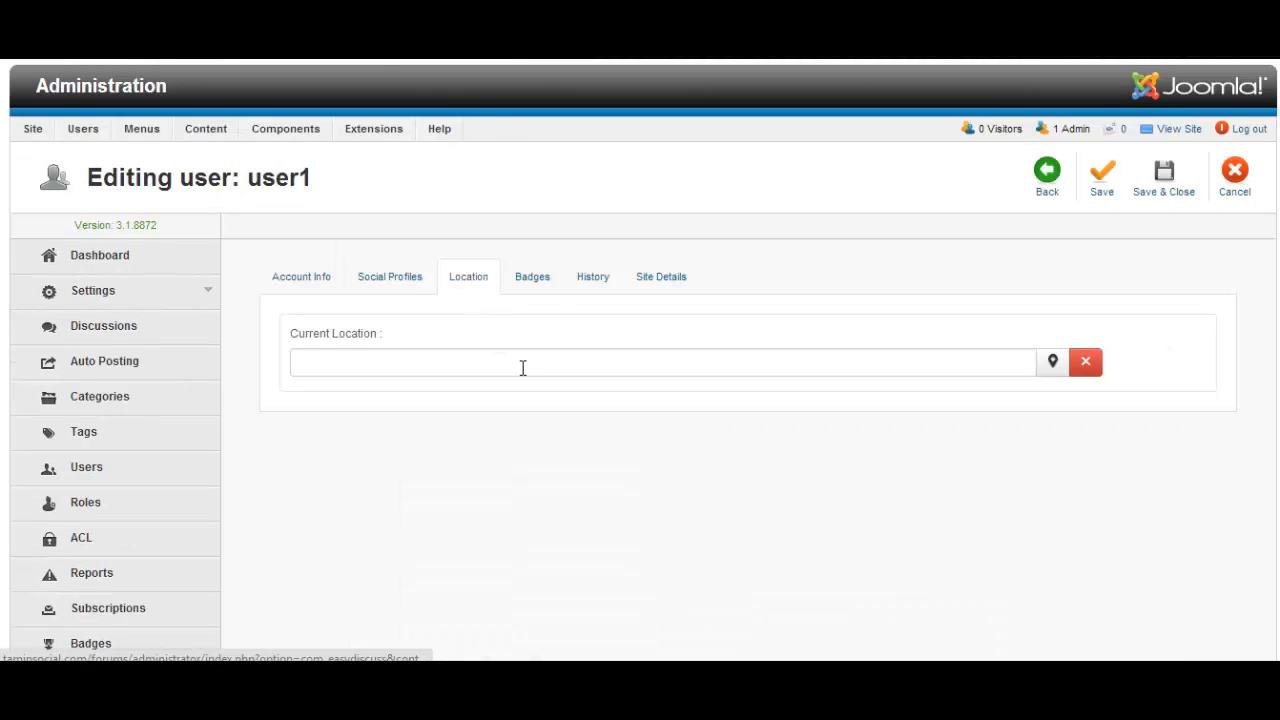
click(538, 283)
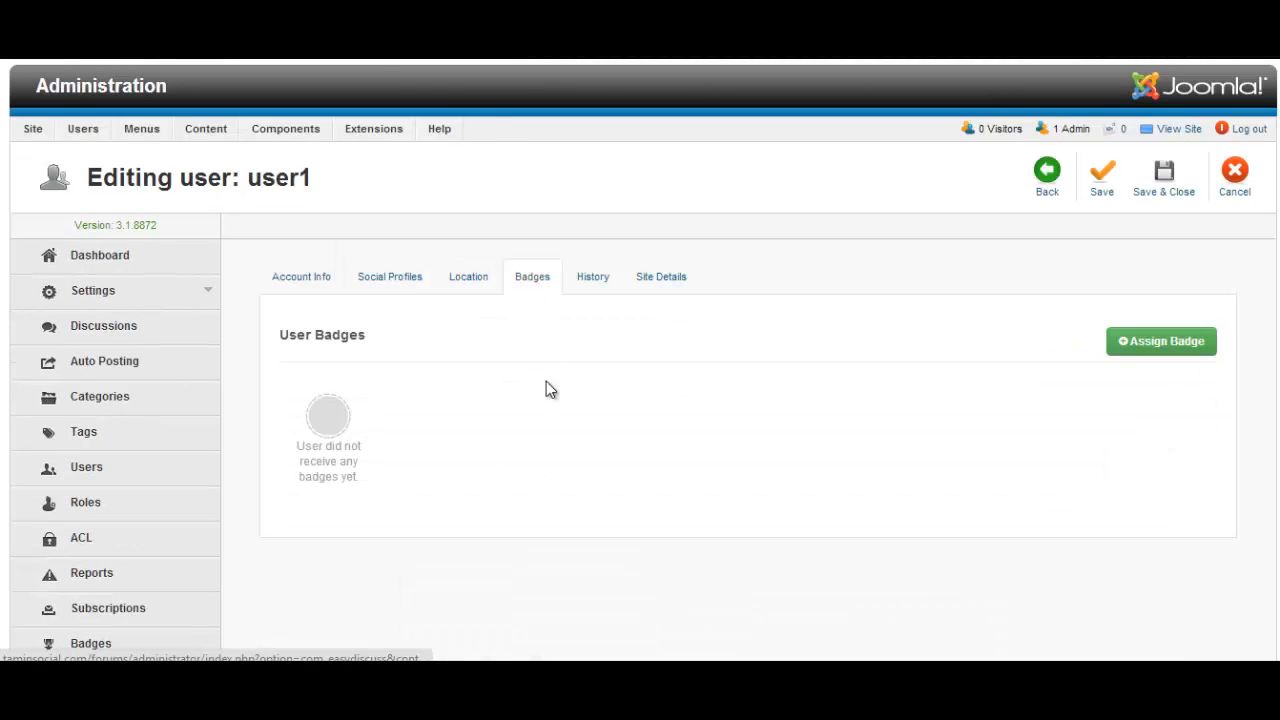
click(591, 287)
click(664, 278)
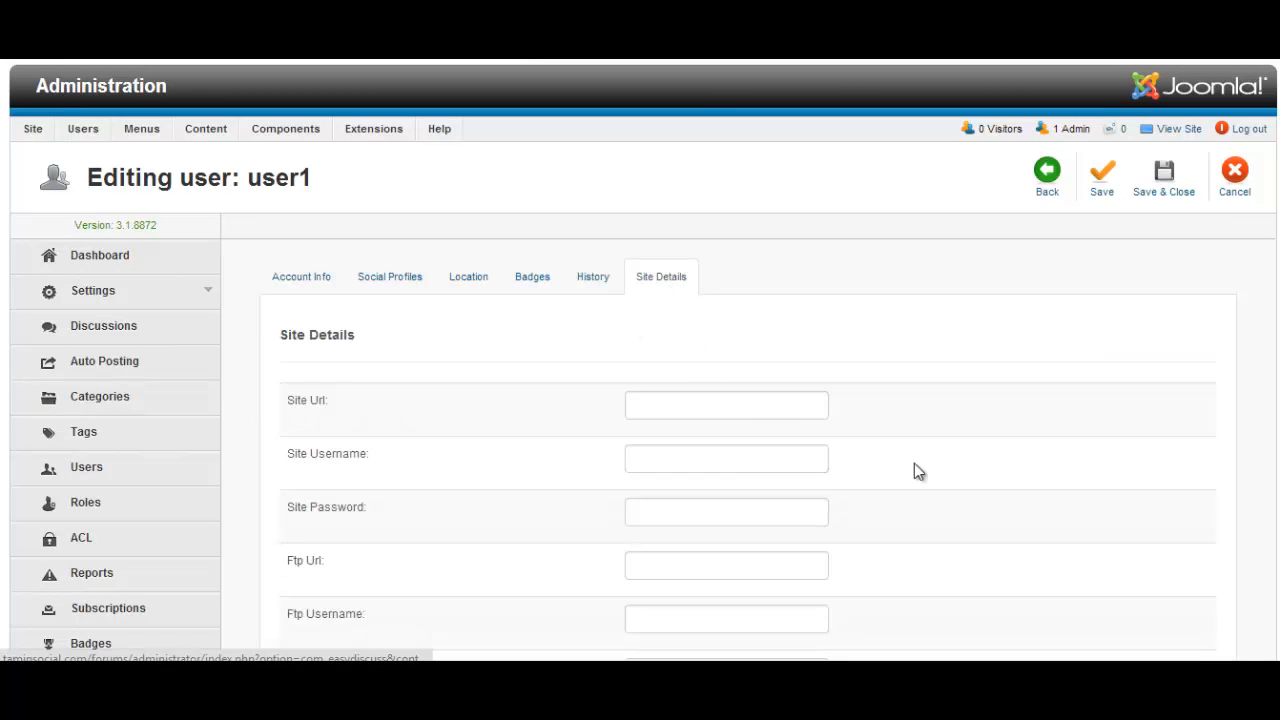
scroll(974, 450, down, 3)
scroll(974, 450, up, 2)
scroll(978, 454, up, 2)
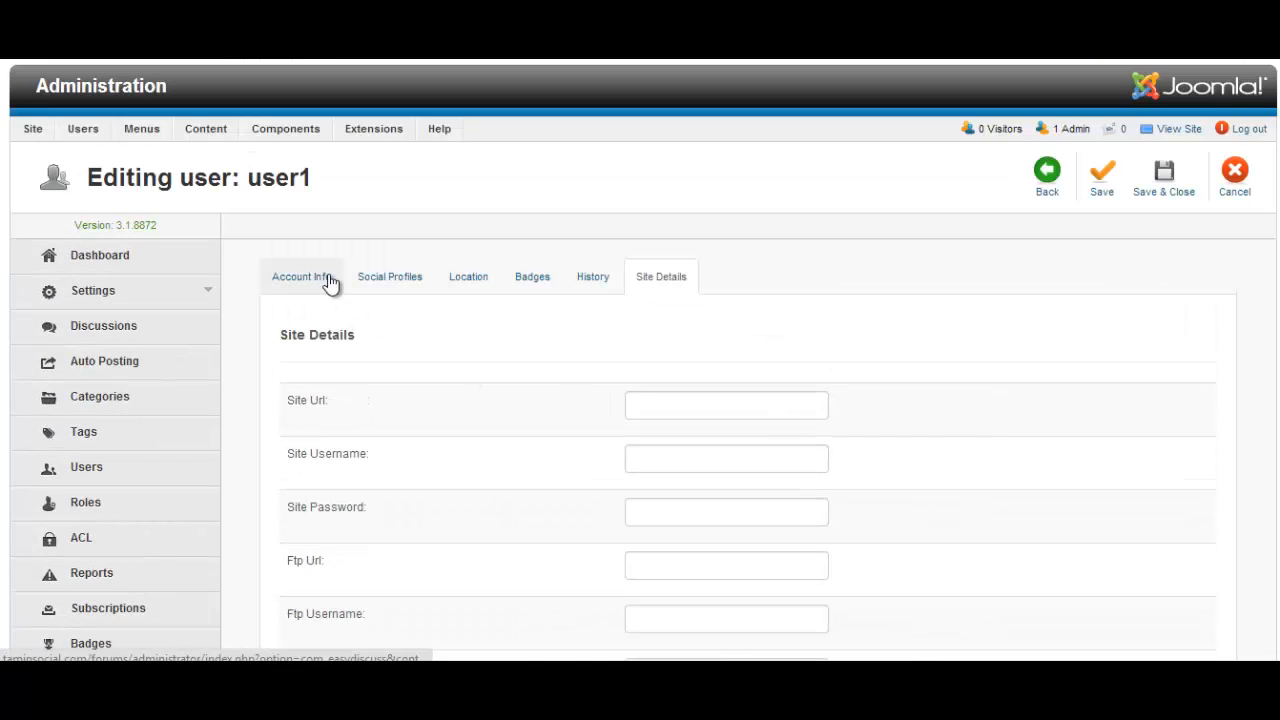
Return to Account Info and scroll down to the Signature editor and back up
click(326, 277)
scroll(851, 457, down, 5)
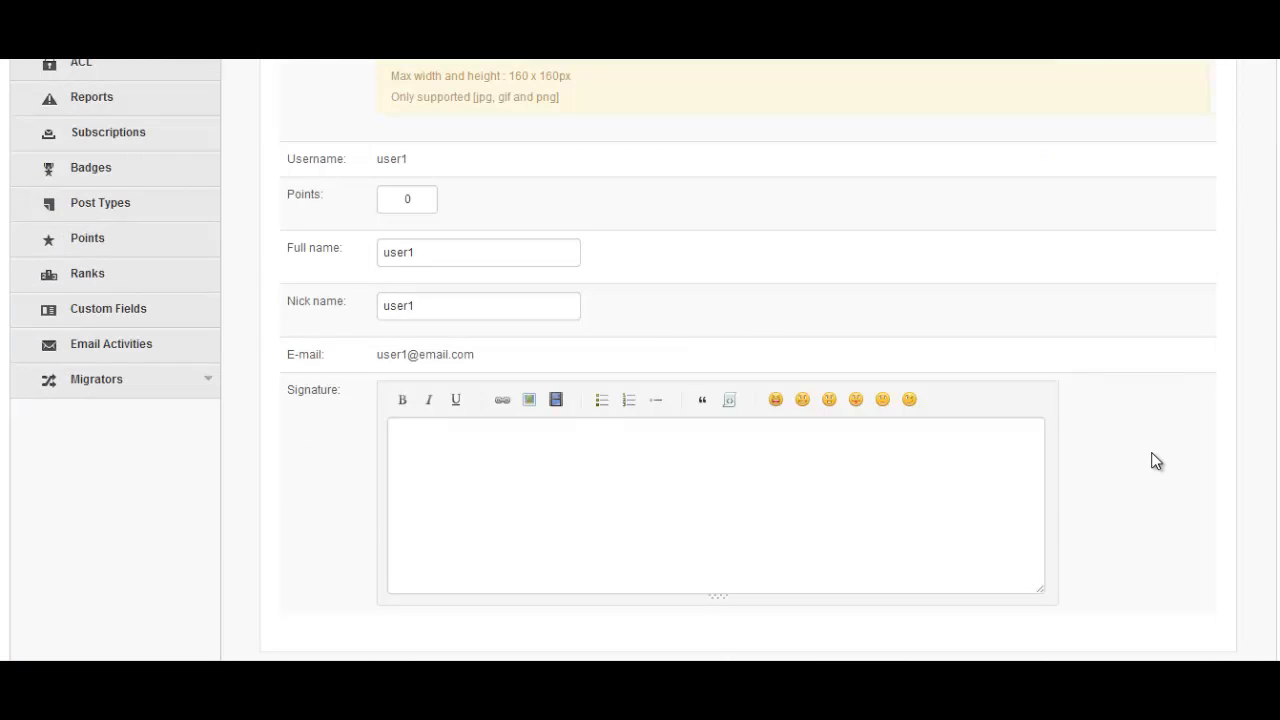
scroll(1153, 461, up, 5)
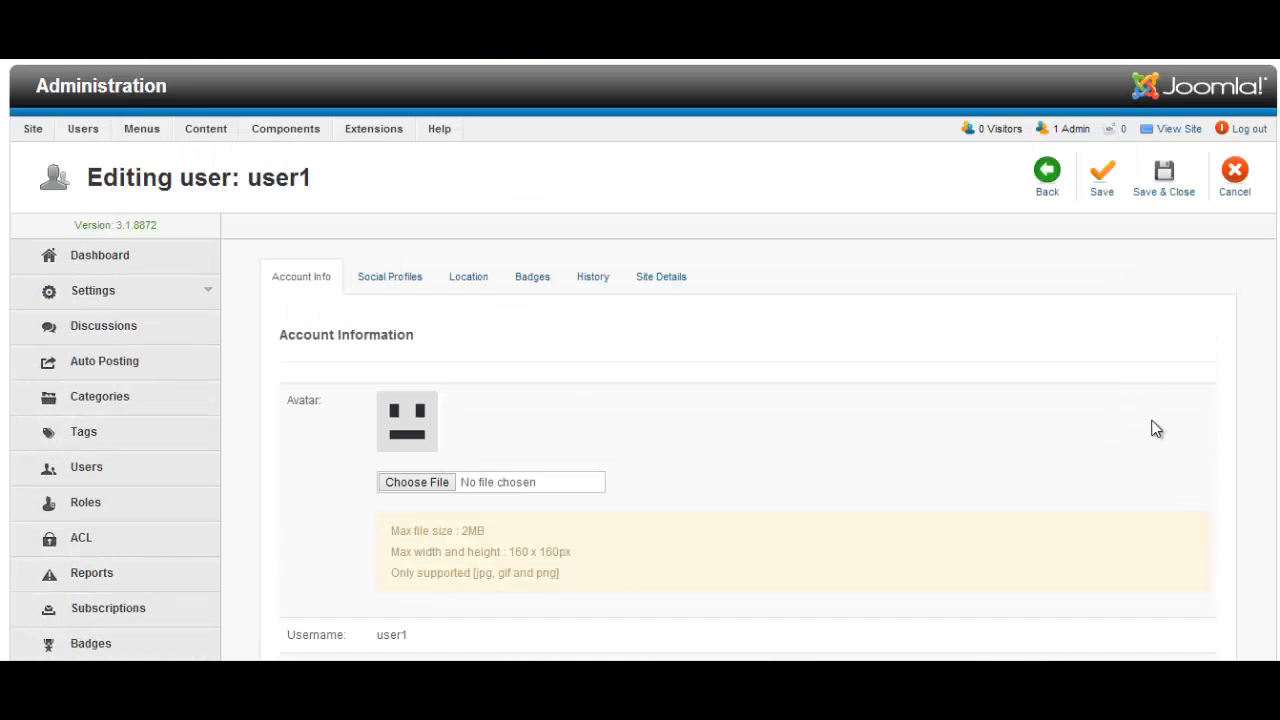
scroll(1160, 426, down, 4)
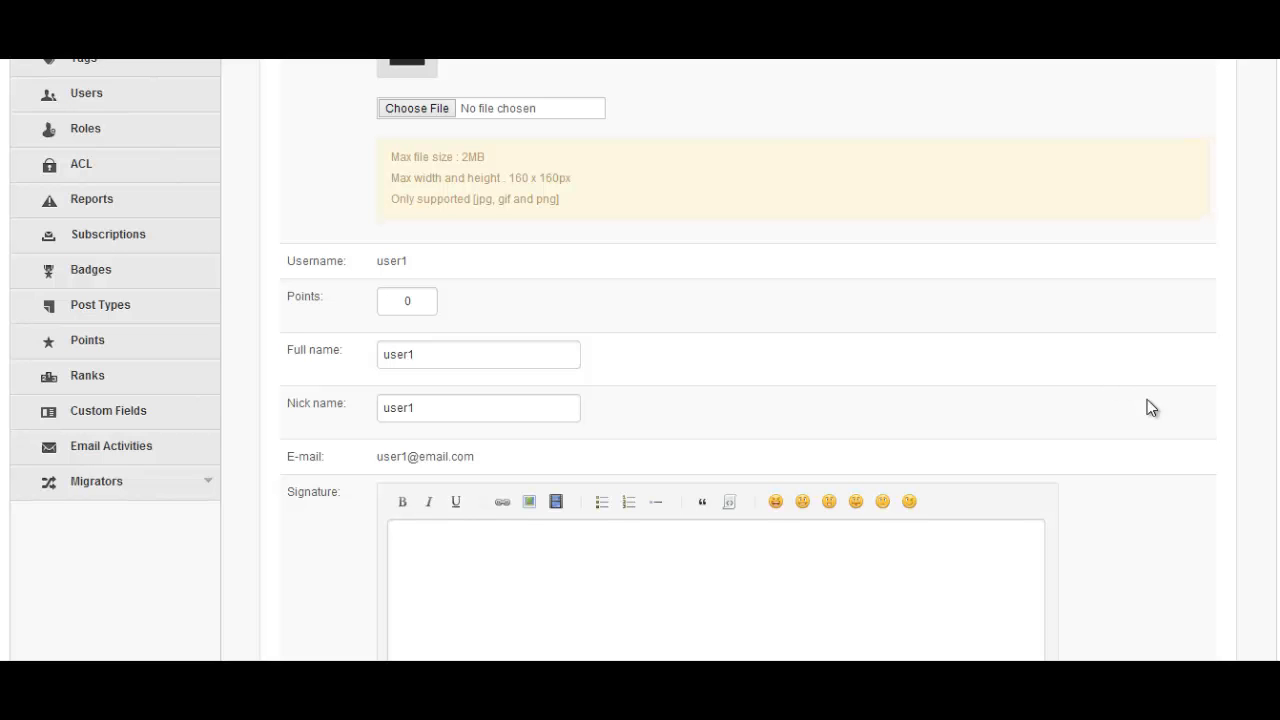
scroll(720, 380, down, 2)
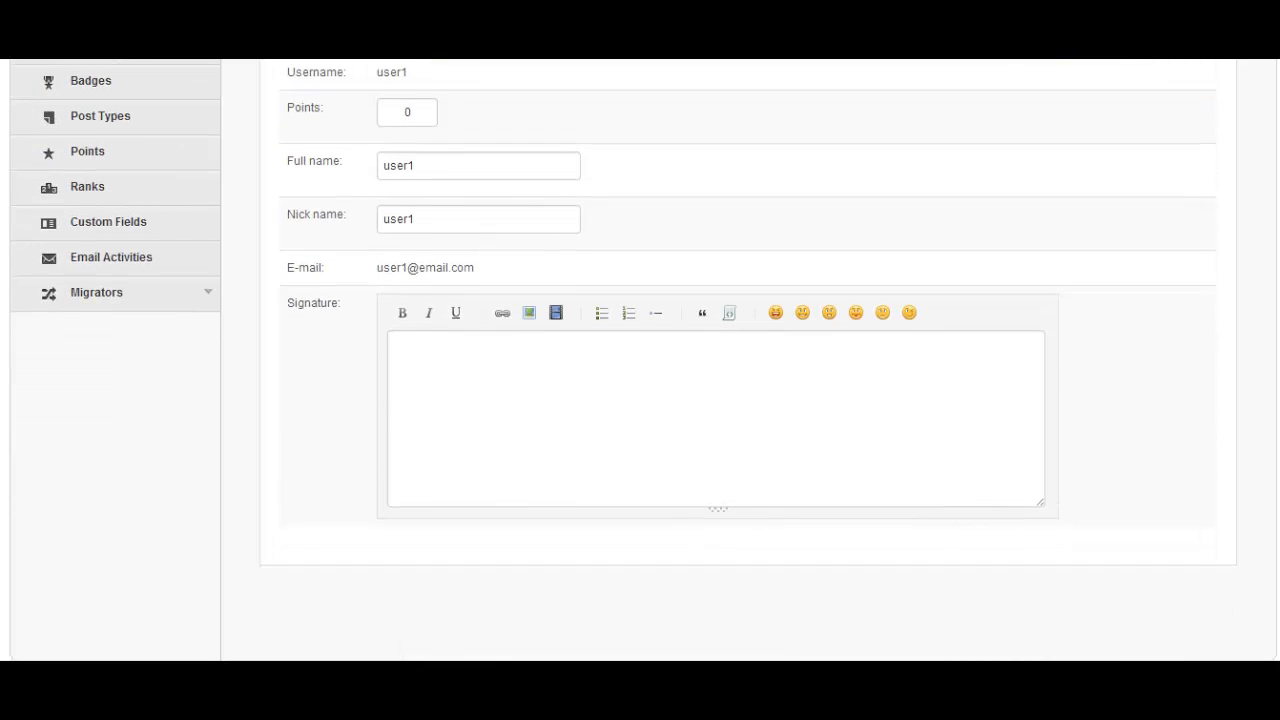
scroll(720, 380, up, 4)
scroll(497, 300, up, 2)
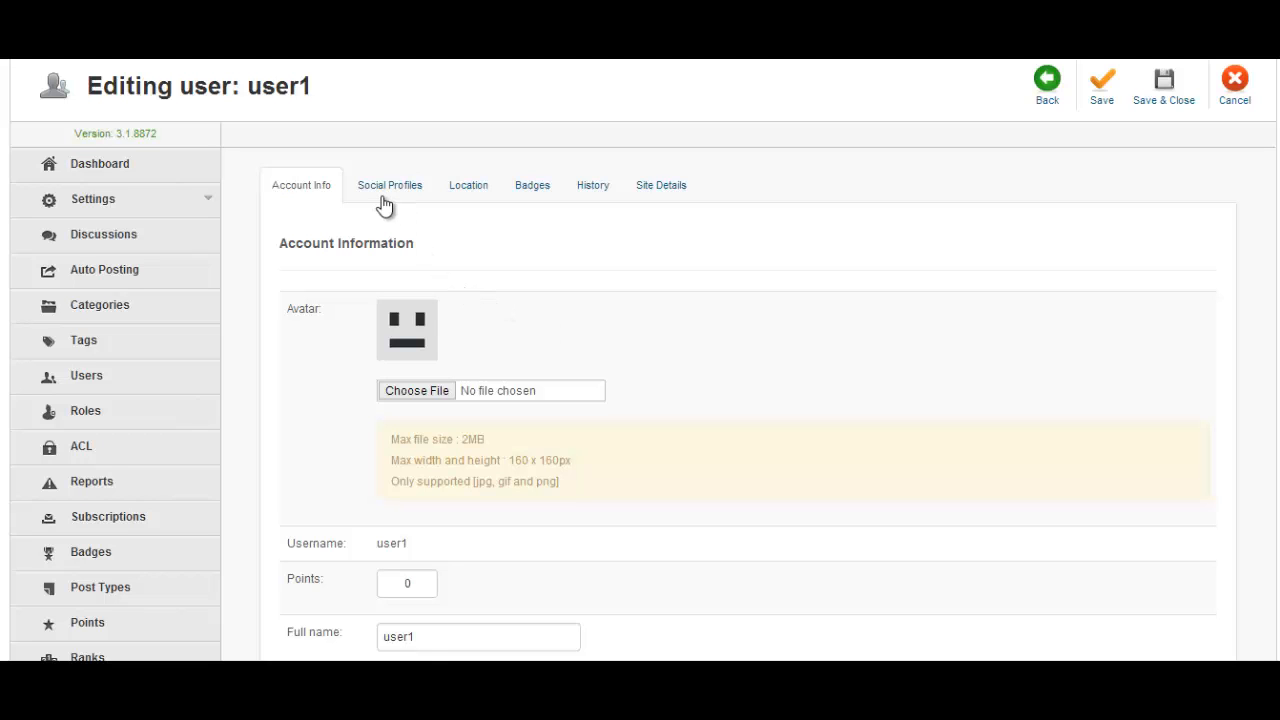
Return to the Users list, leaving user1 and Super User undeleted, and open Badges
click(22, 50)
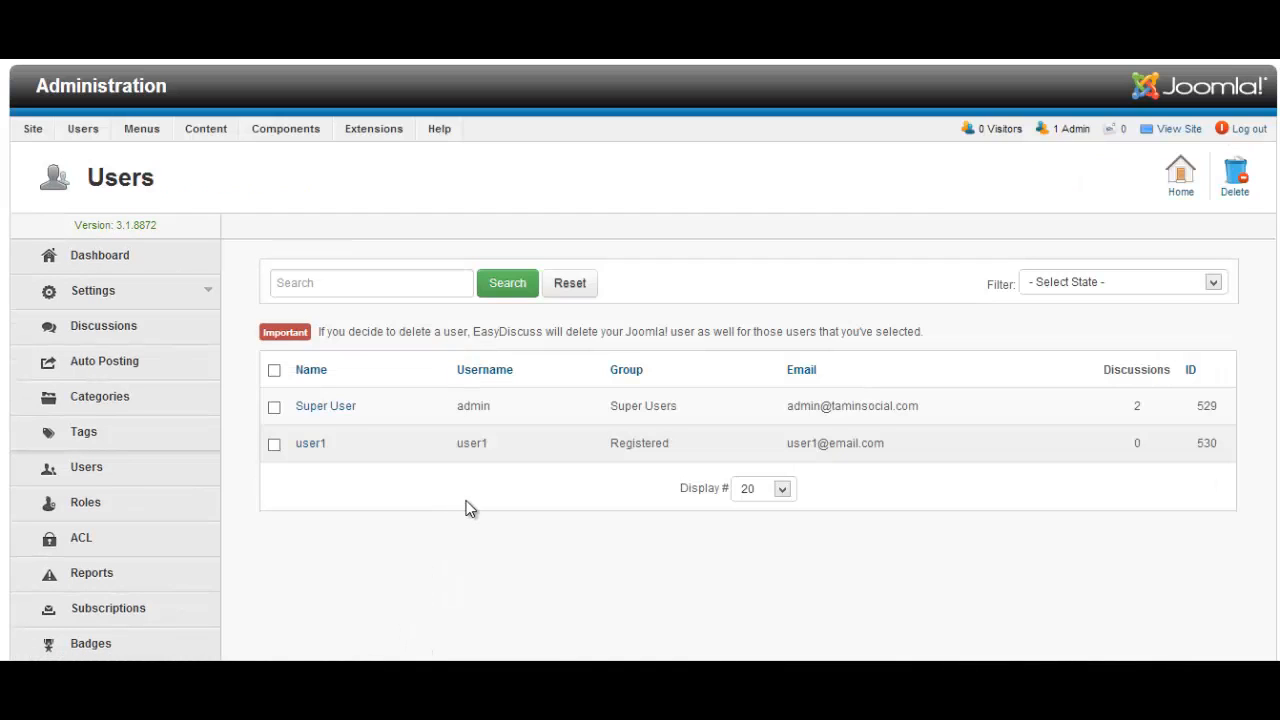
click(276, 447)
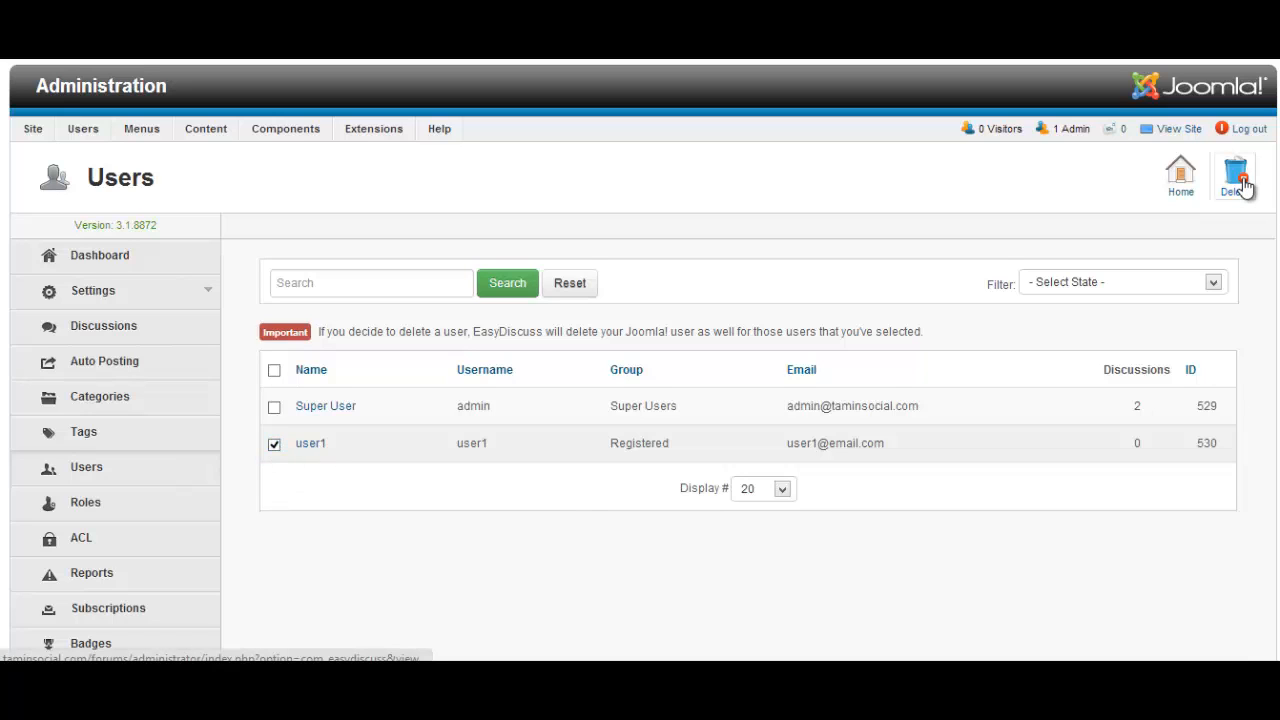
click(276, 446)
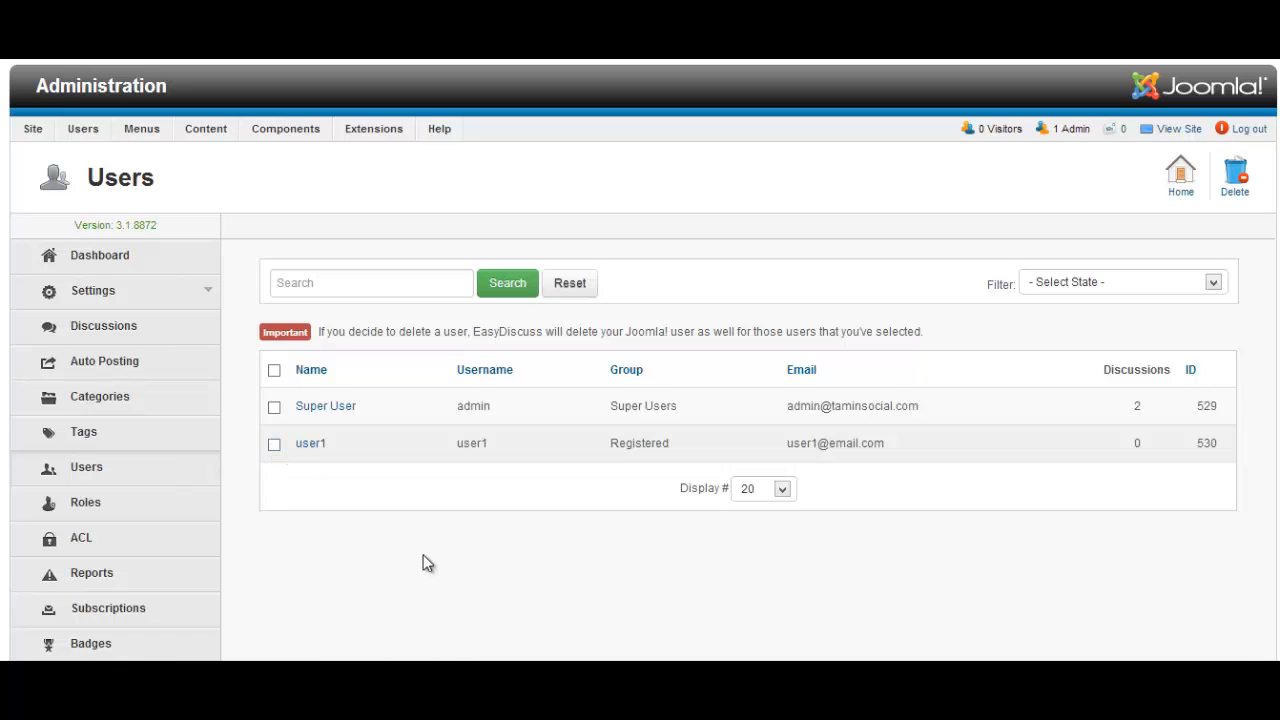
scroll(422, 563, down, 3)
scroll(422, 563, down, 3)
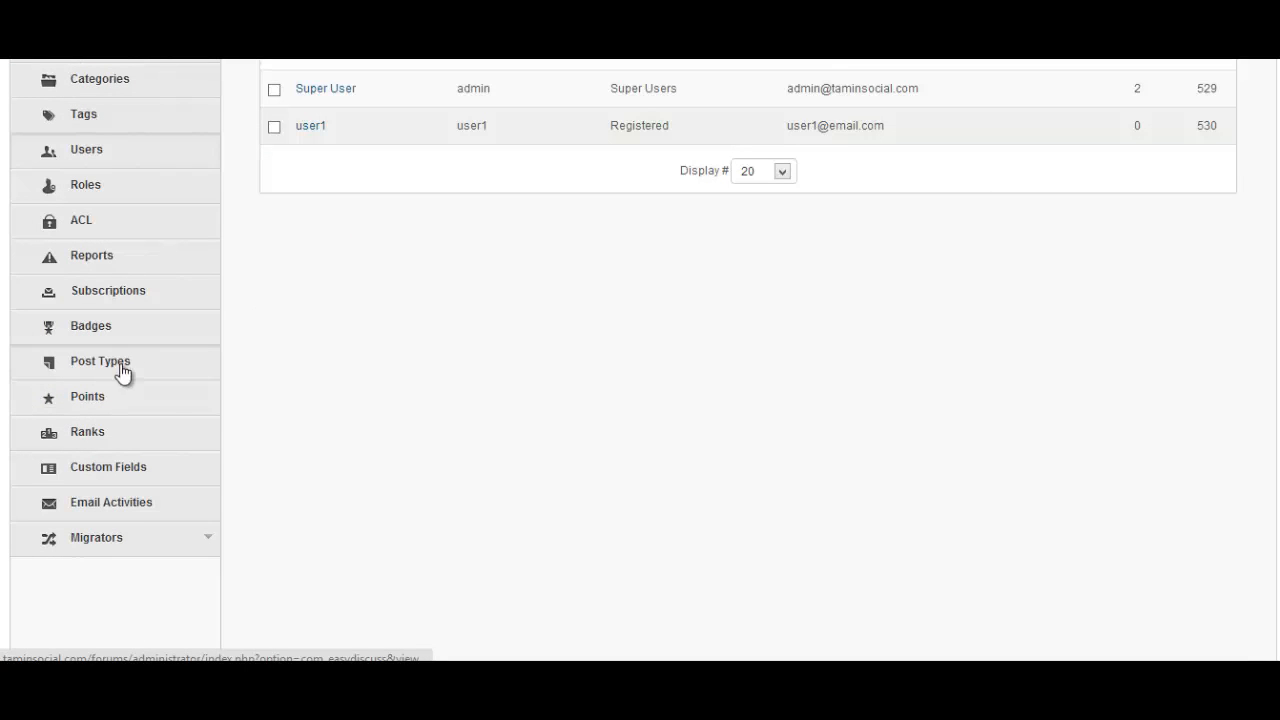
click(128, 329)
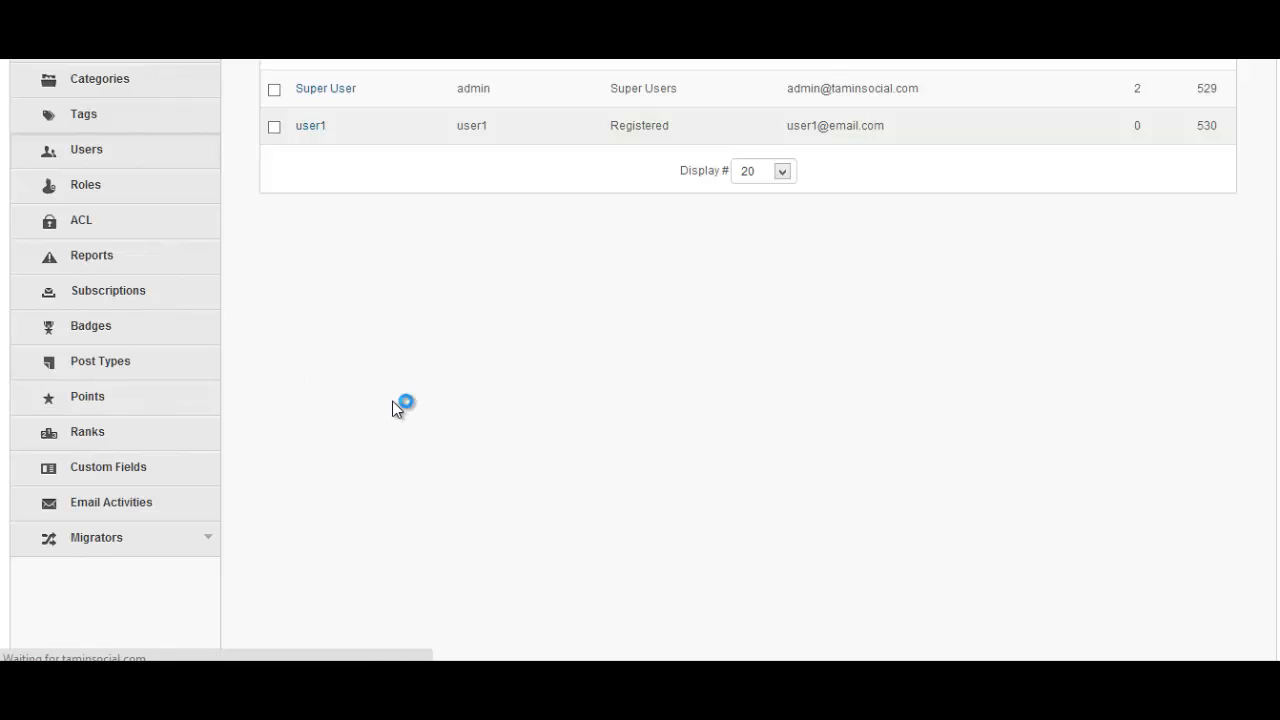
Scroll through the eleven published badges, Motivator to Firestarter, and open Motivator
scroll(408, 390, down, 3)
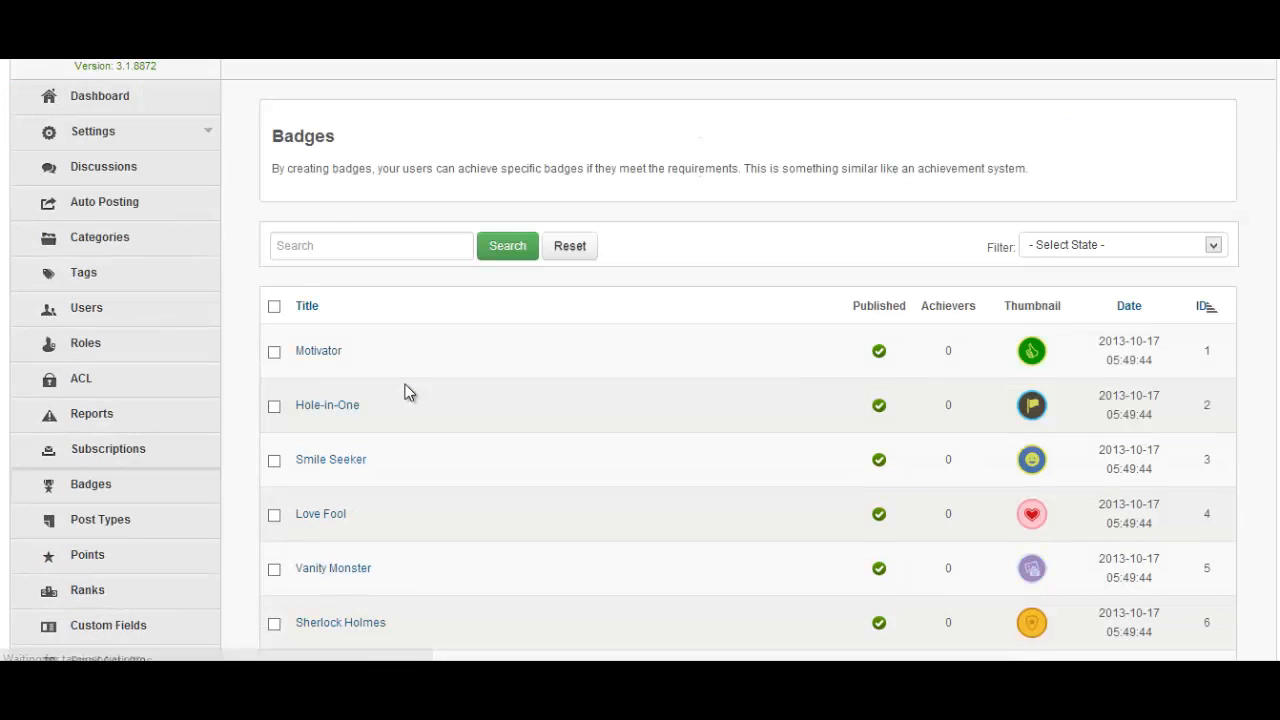
scroll(405, 391, down, 3)
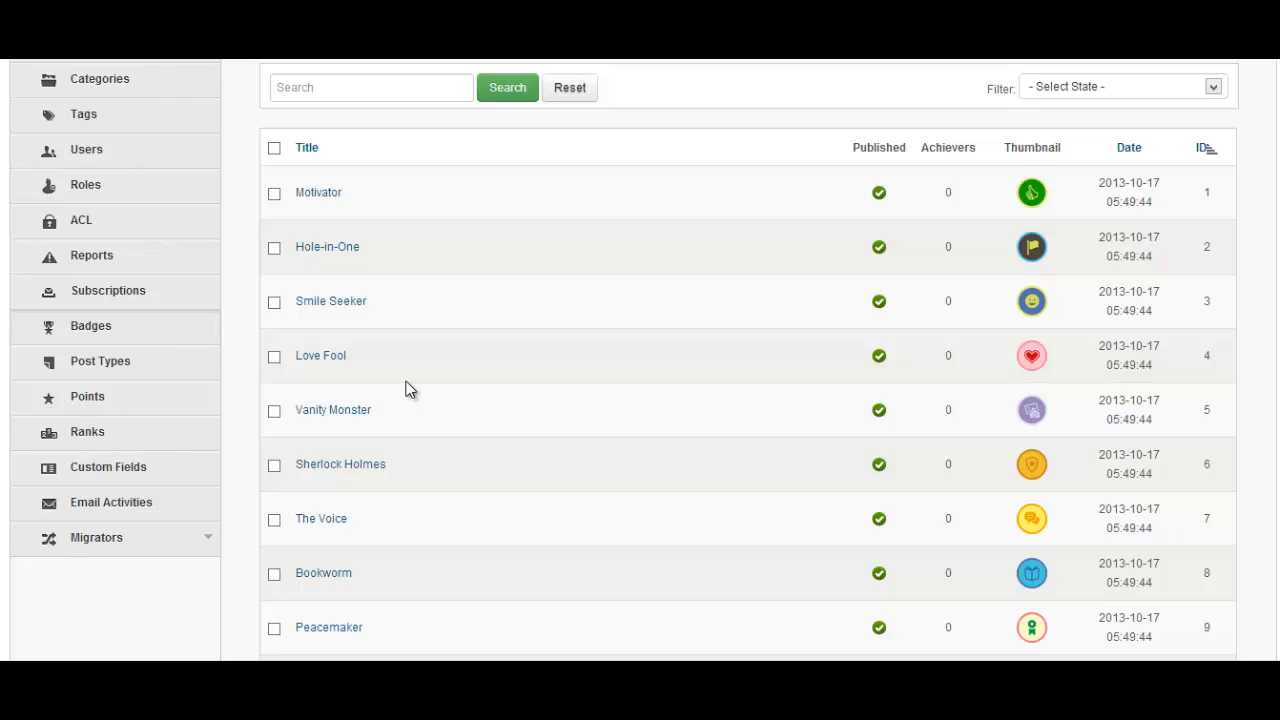
scroll(409, 388, down, 3)
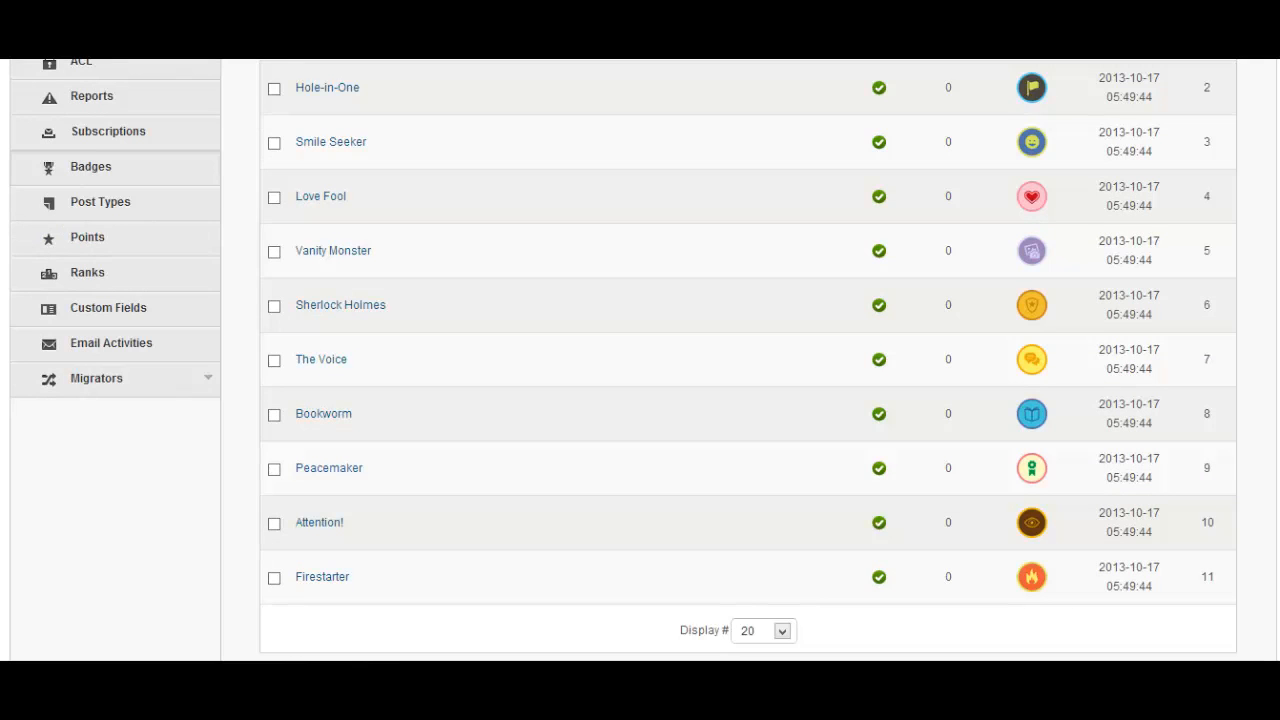
scroll(1261, 428, up, 3)
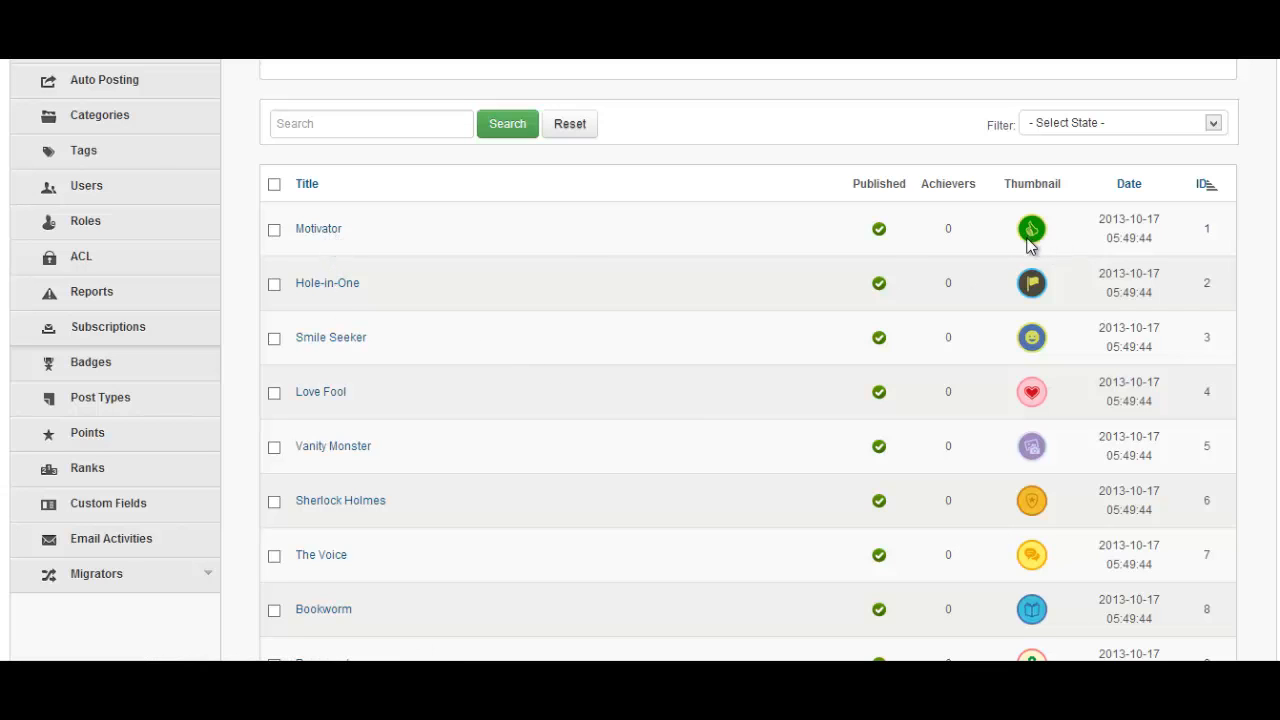
scroll(1257, 309, down, 3)
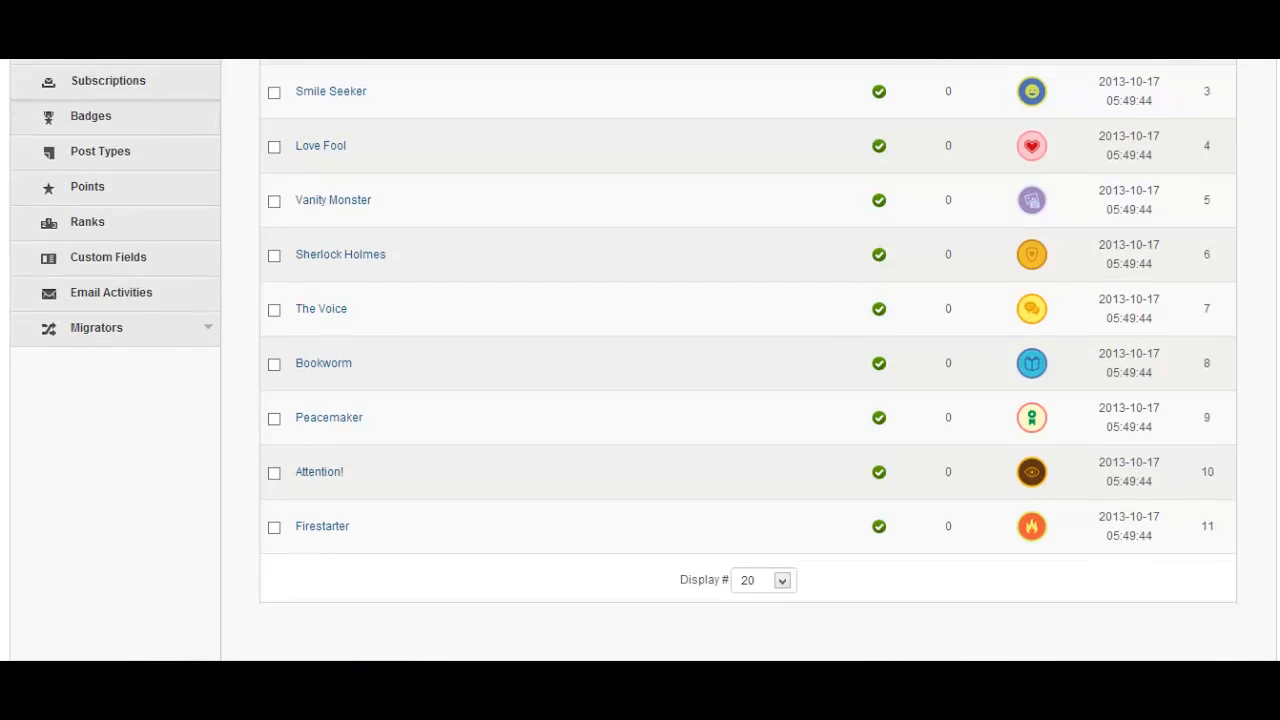
scroll(880, 243, up, 3)
scroll(870, 222, up, 2)
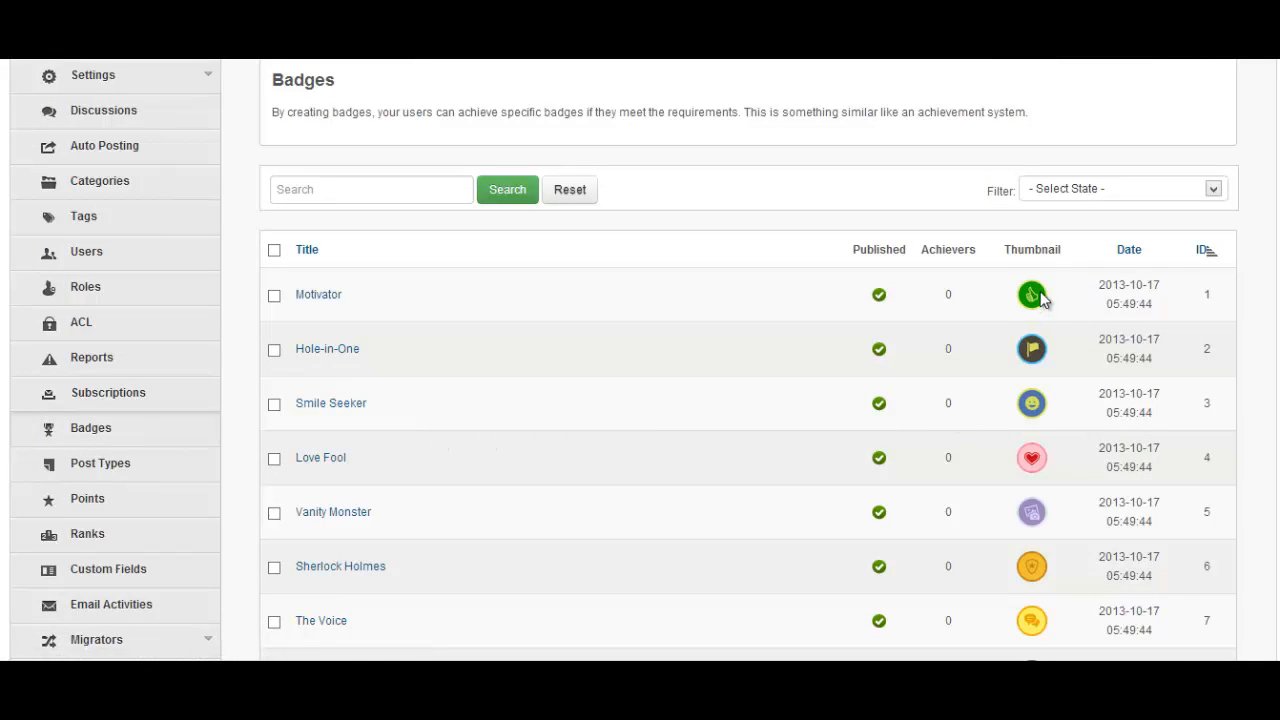
scroll(660, 513, down, 3)
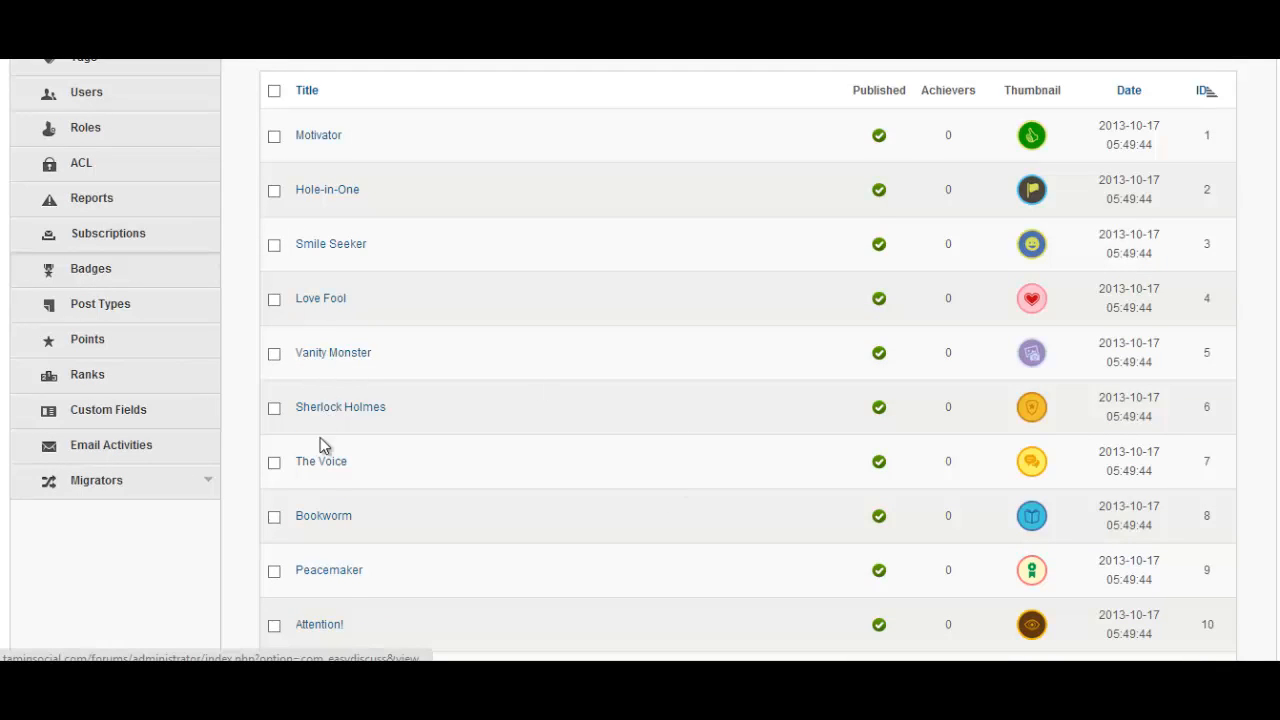
click(322, 145)
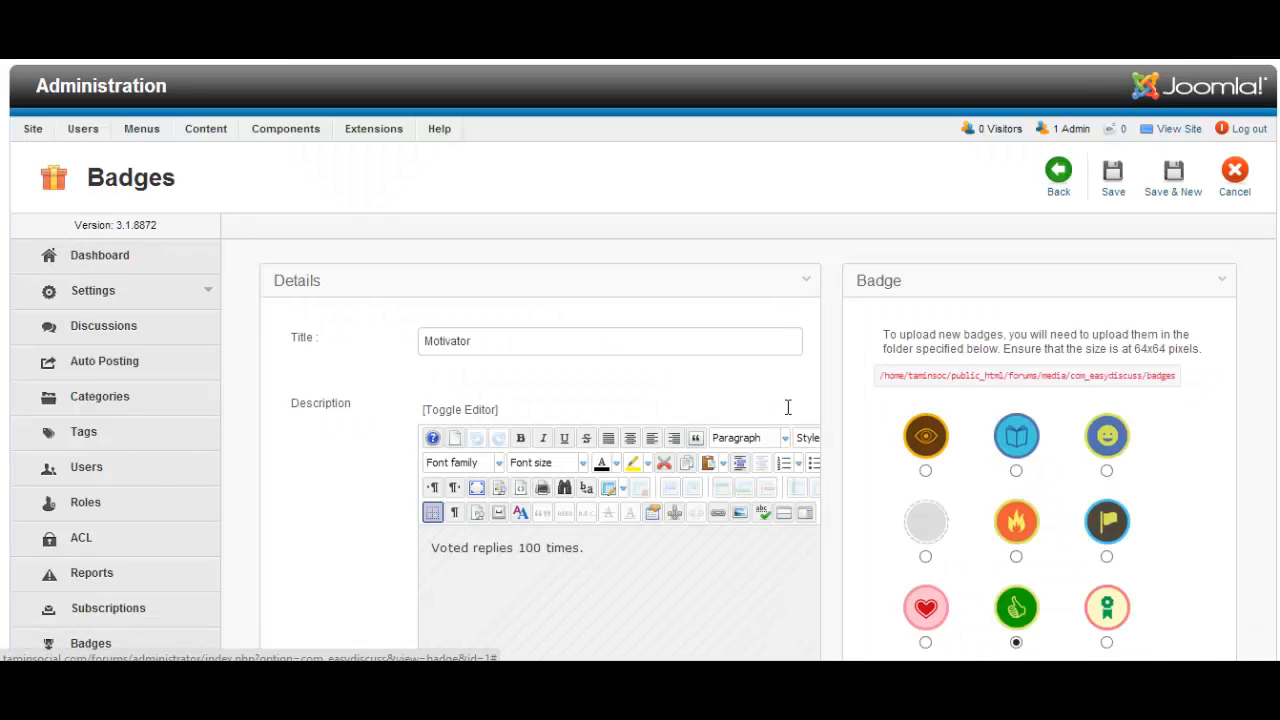
Inspect Motivator's upload path and action list, keeping Vote a reply with threshold 100
scroll(1218, 300, down, 1)
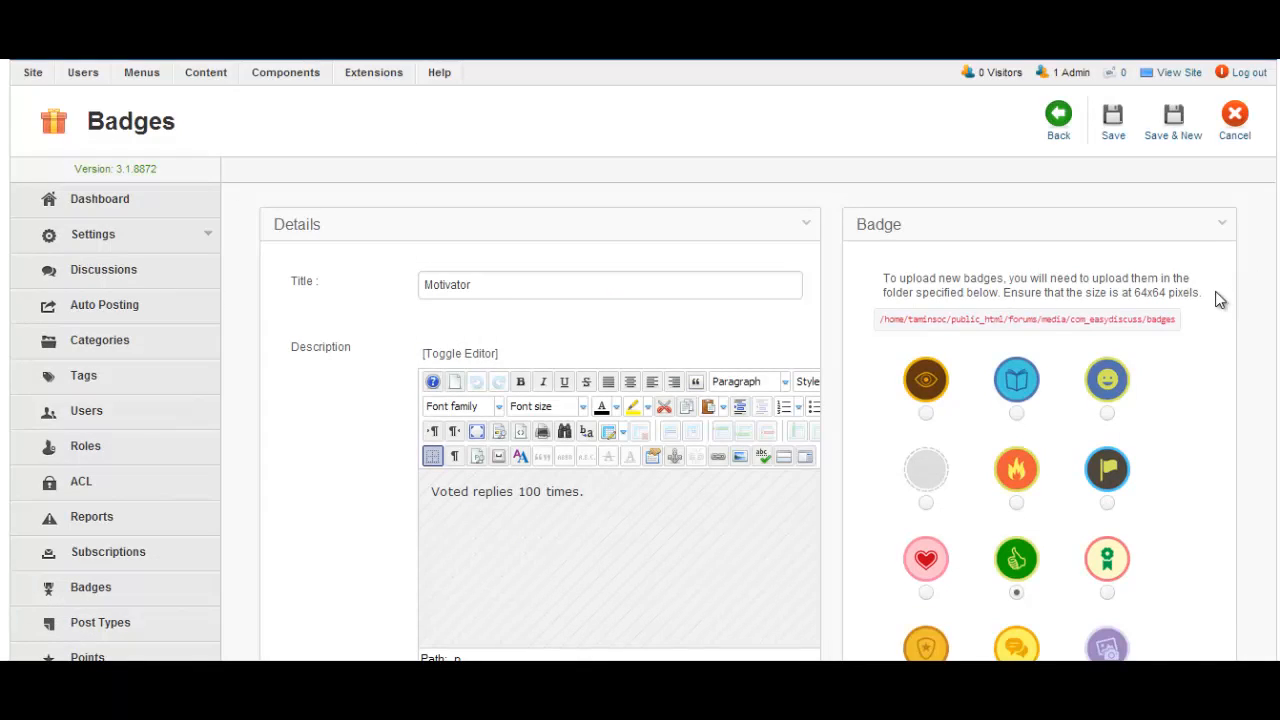
drag(1203, 292, 884, 278)
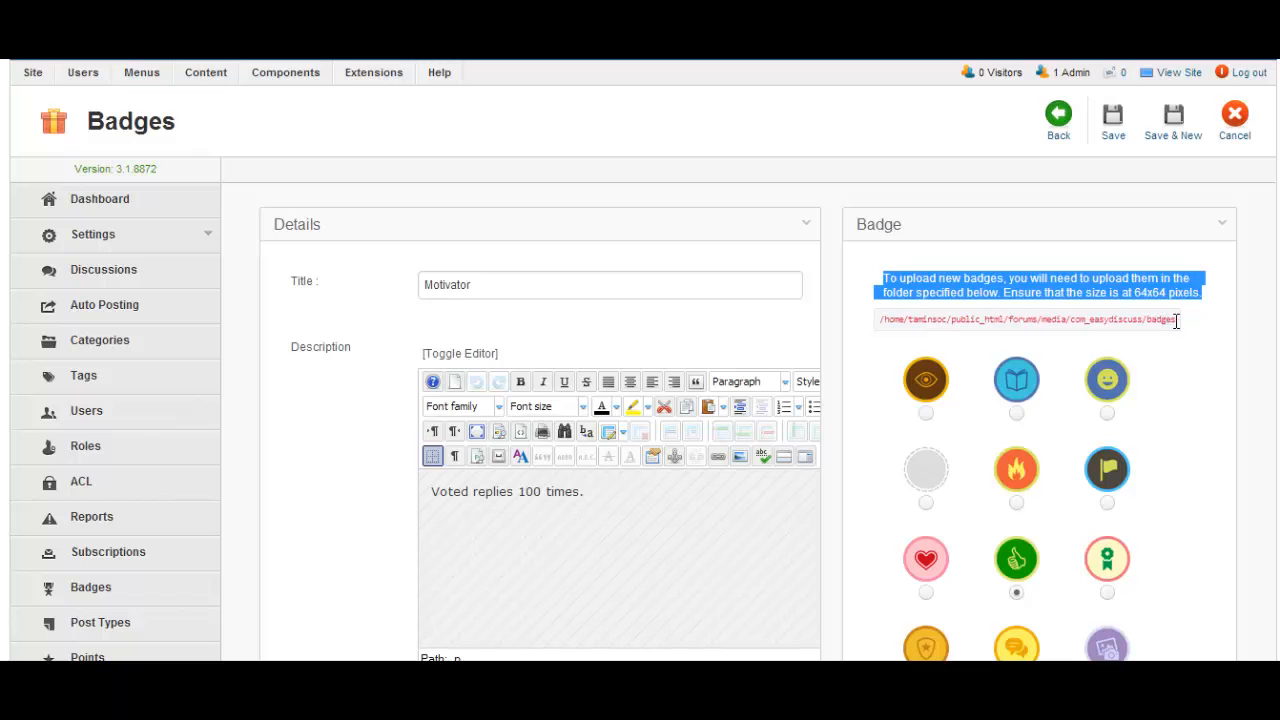
drag(1176, 320, 1143, 320)
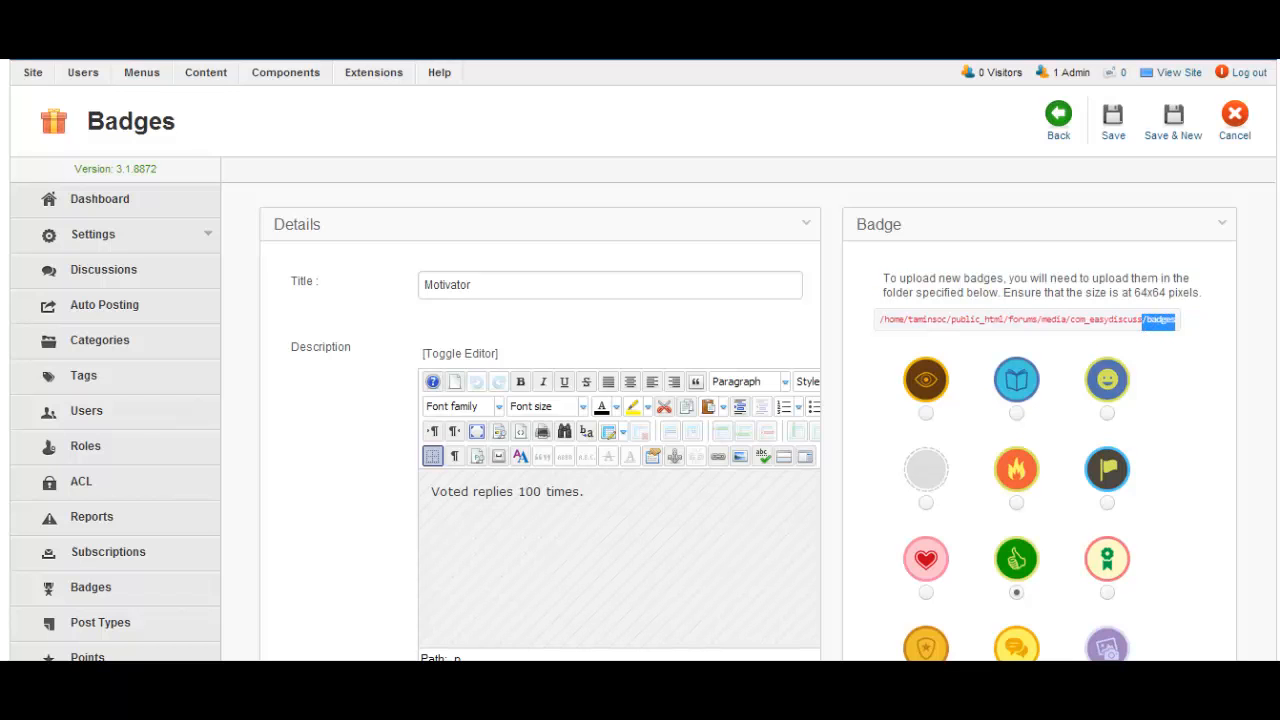
scroll(1247, 340, down, 5)
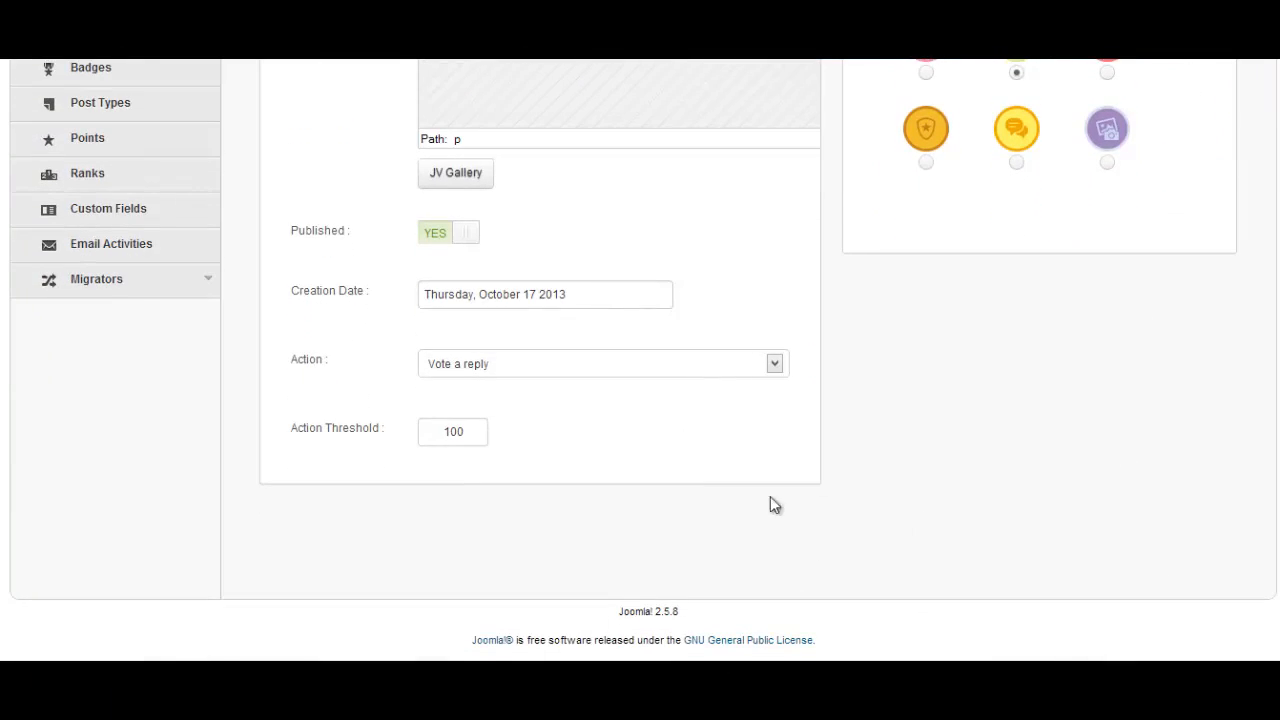
click(583, 370)
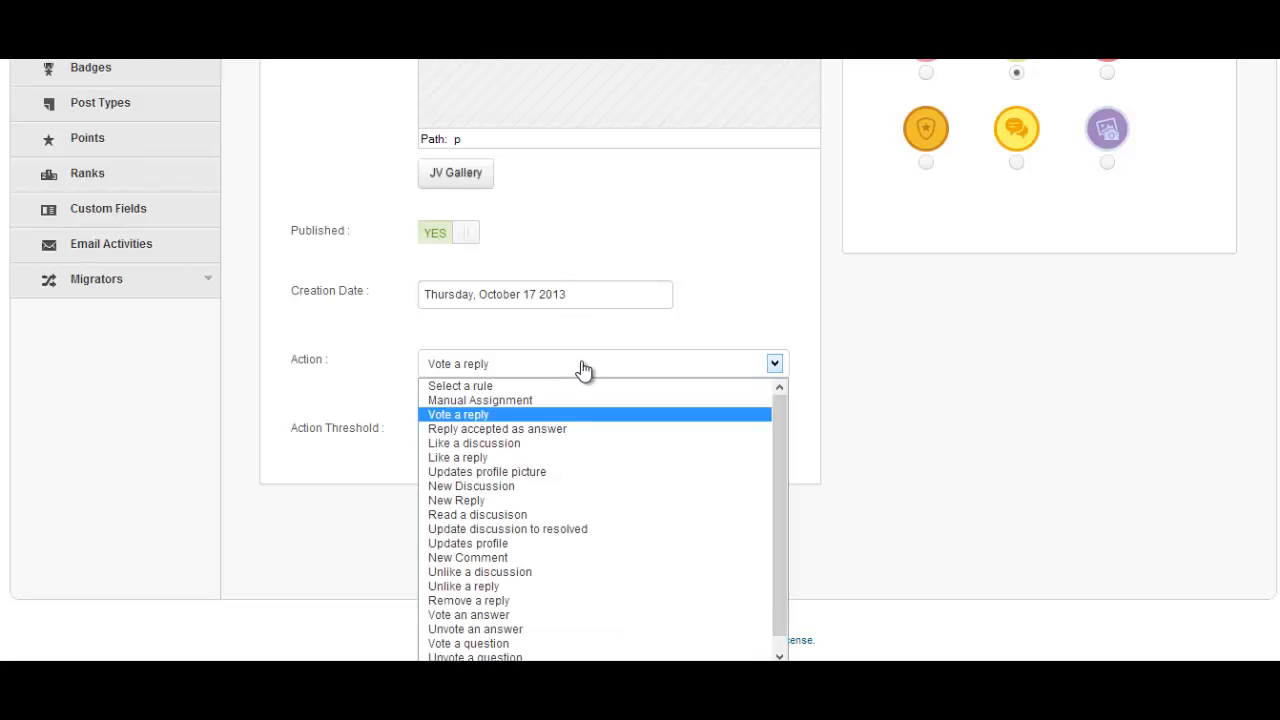
click(592, 414)
scroll(592, 414, up, 6)
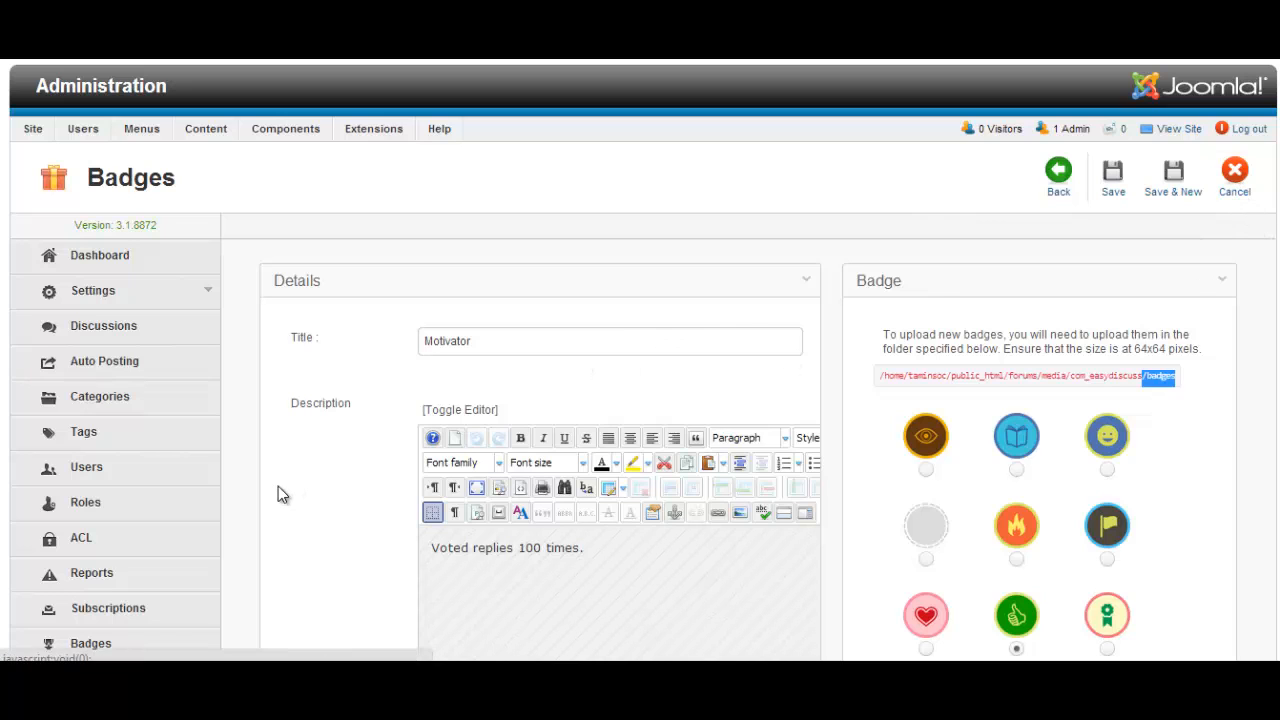
scroll(280, 490, down, 3)
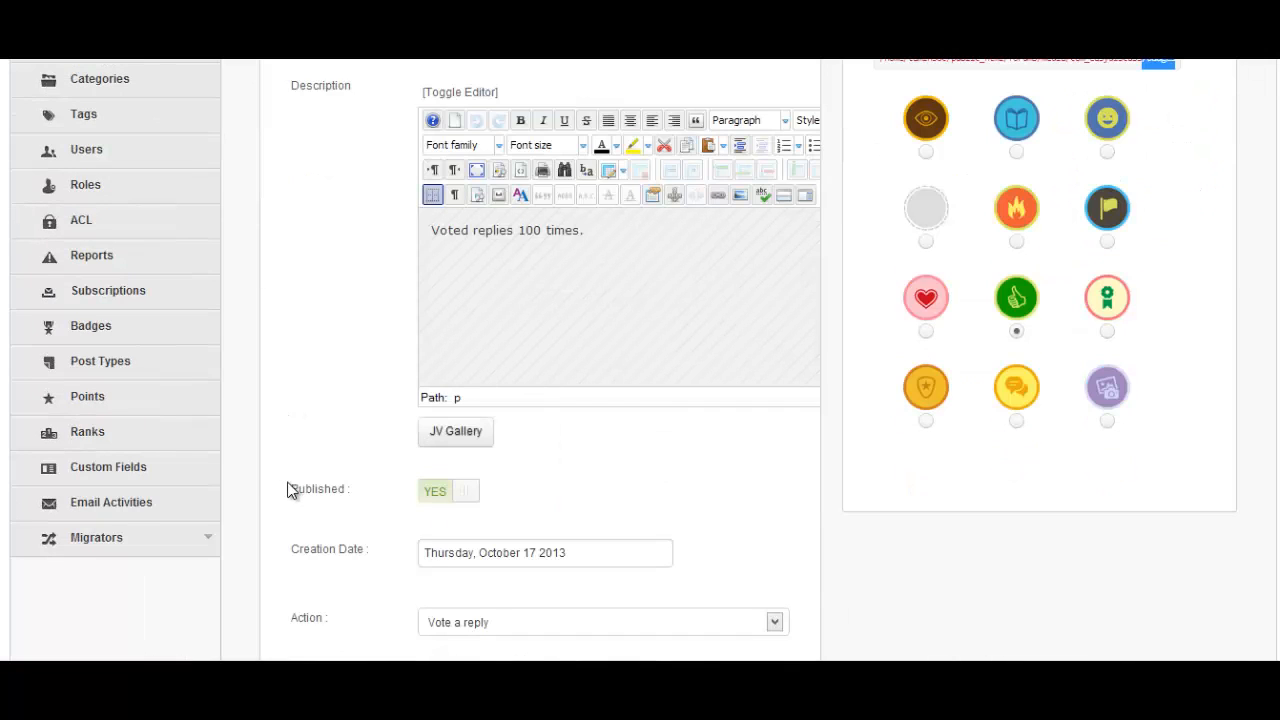
Review the Points rules list (Vote a reply 1 point, New Discussion 2) and open Vote a reply
click(114, 395)
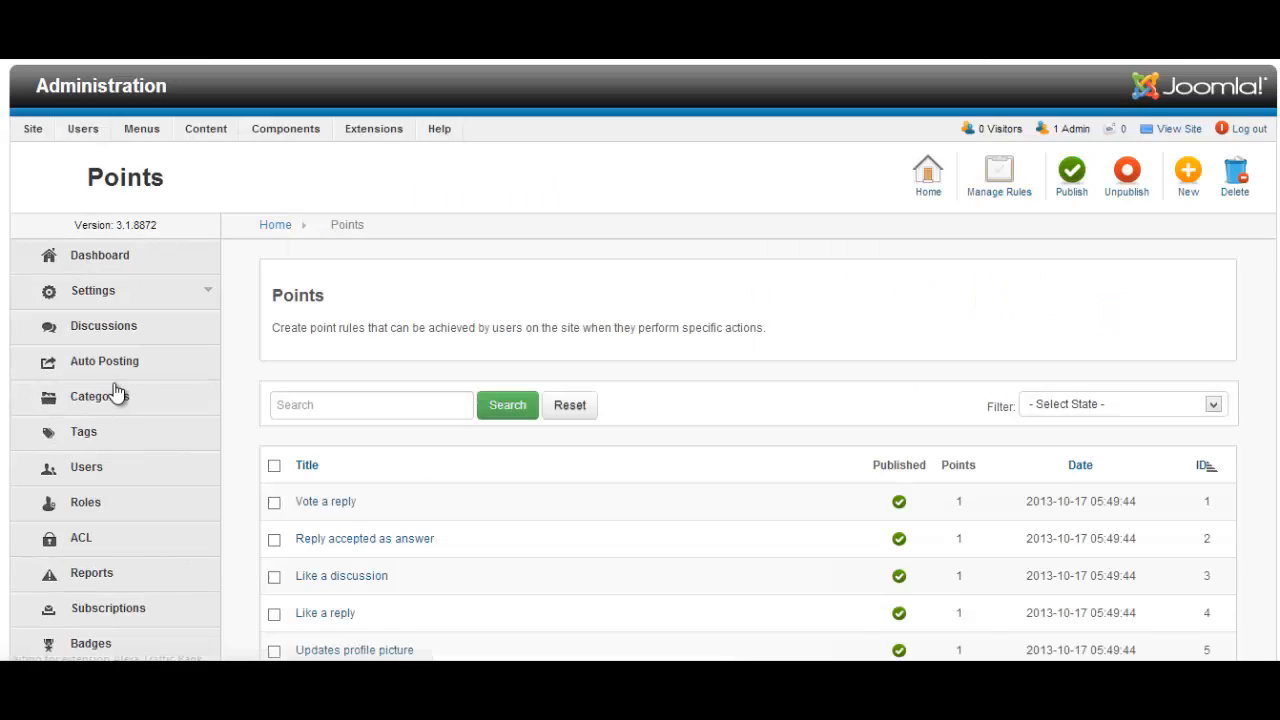
scroll(726, 511, down, 2)
scroll(728, 512, down, 5)
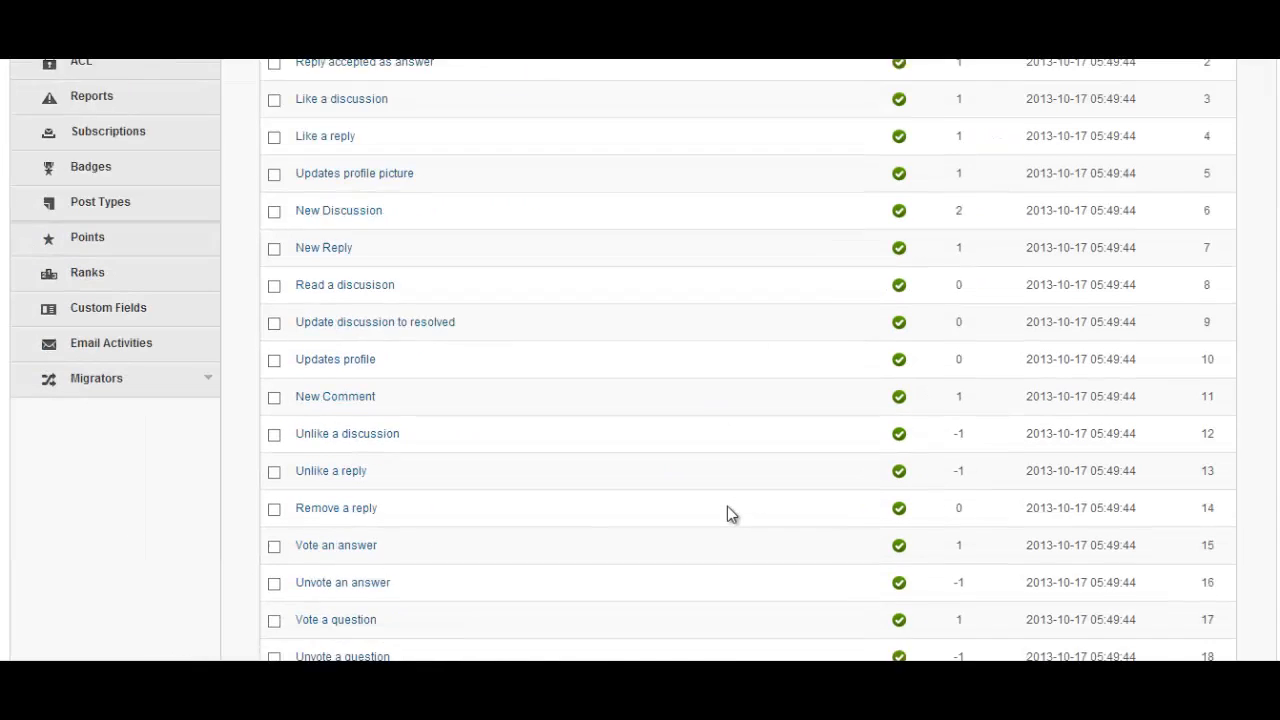
scroll(727, 506, up, 2)
scroll(727, 506, up, 3)
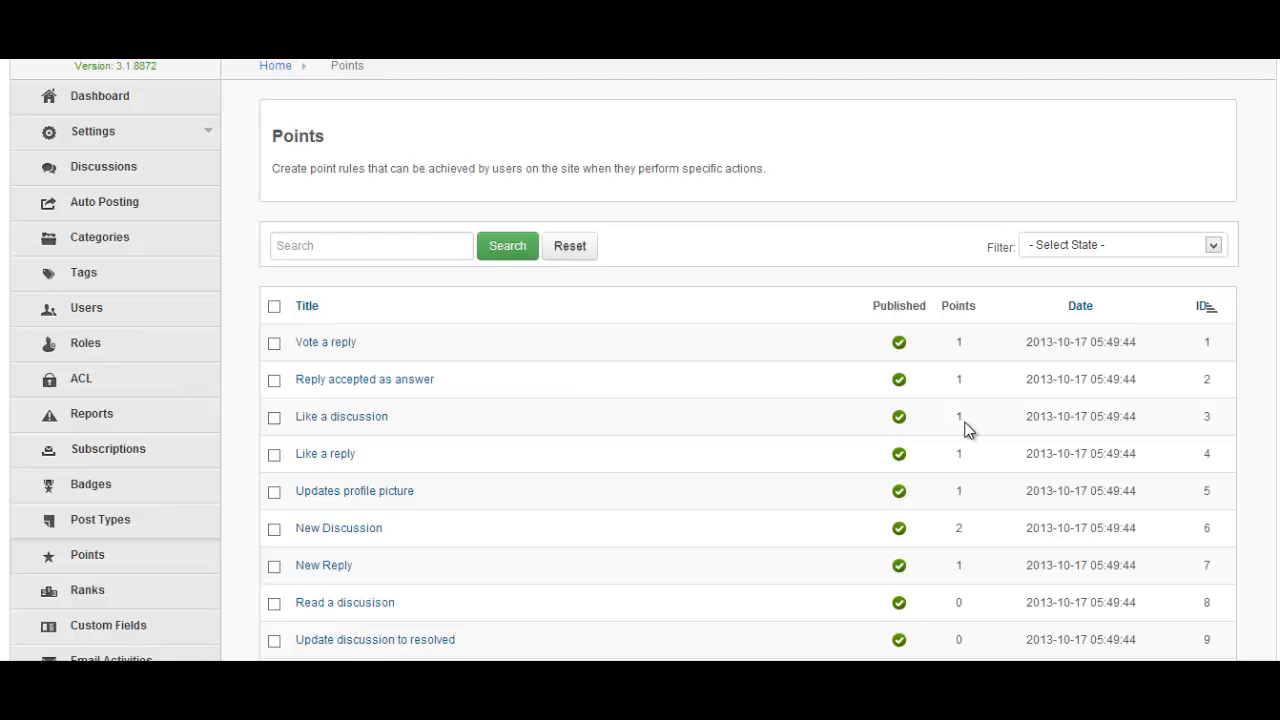
click(325, 350)
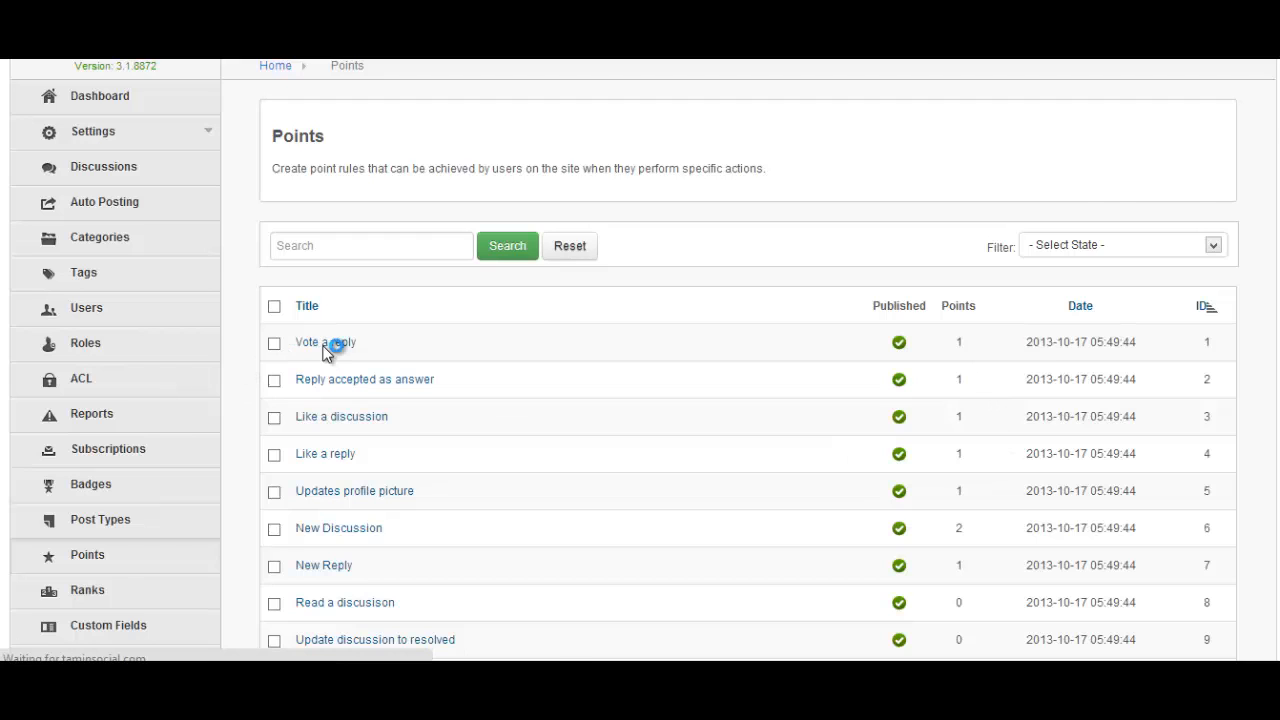
Change the Vote a reply rule's points given from 1 to 10 and save it
scroll(857, 507, down, 2)
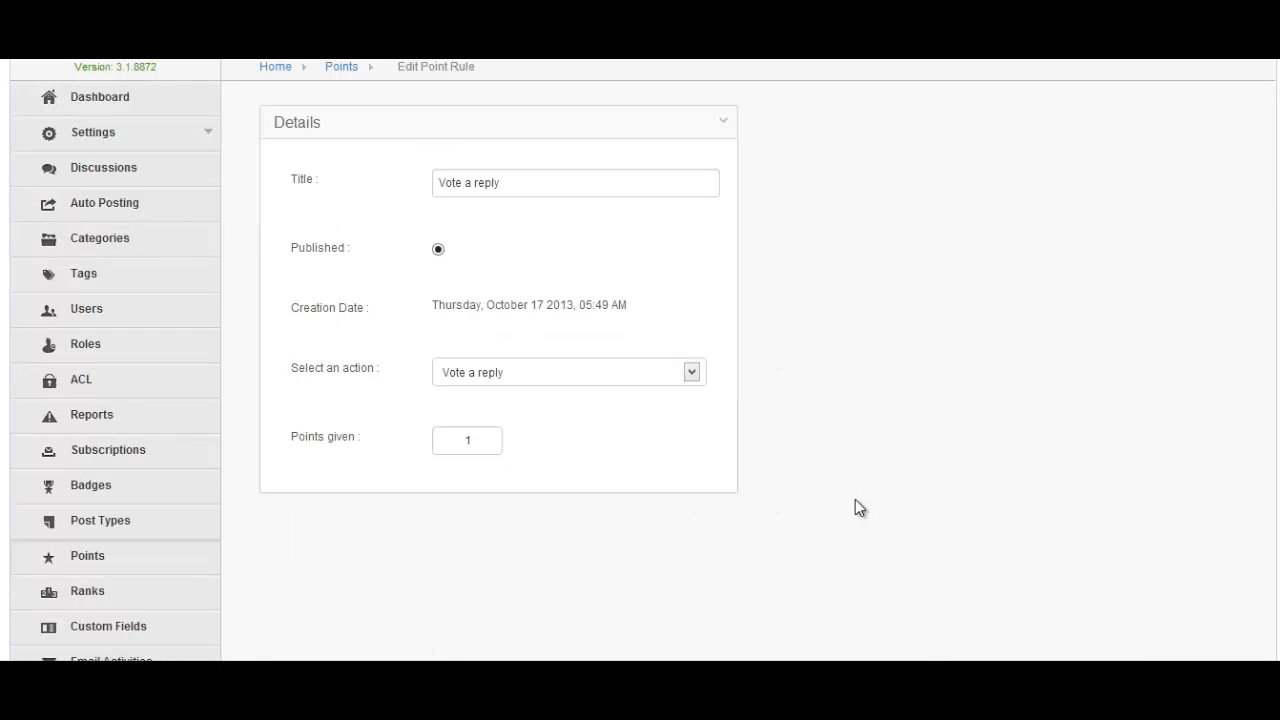
drag(360, 442, 300, 437)
click(501, 445)
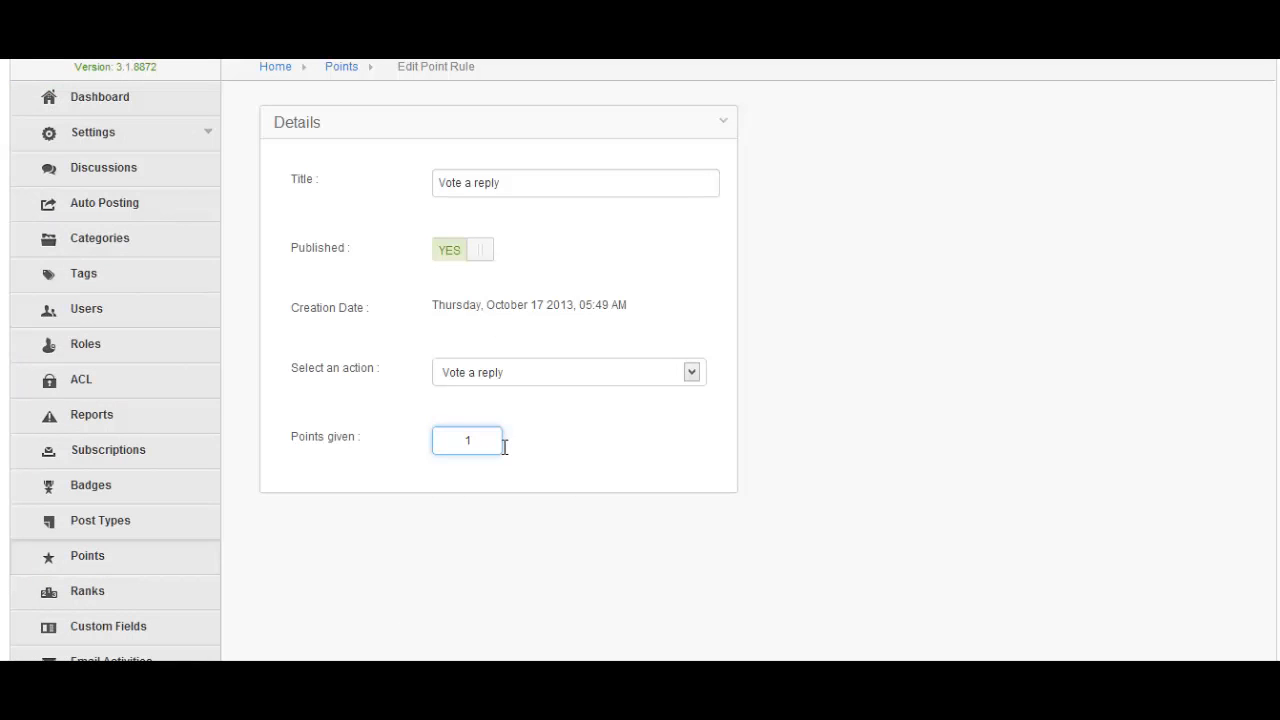
text(0)
scroll(740, 380, up, 2)
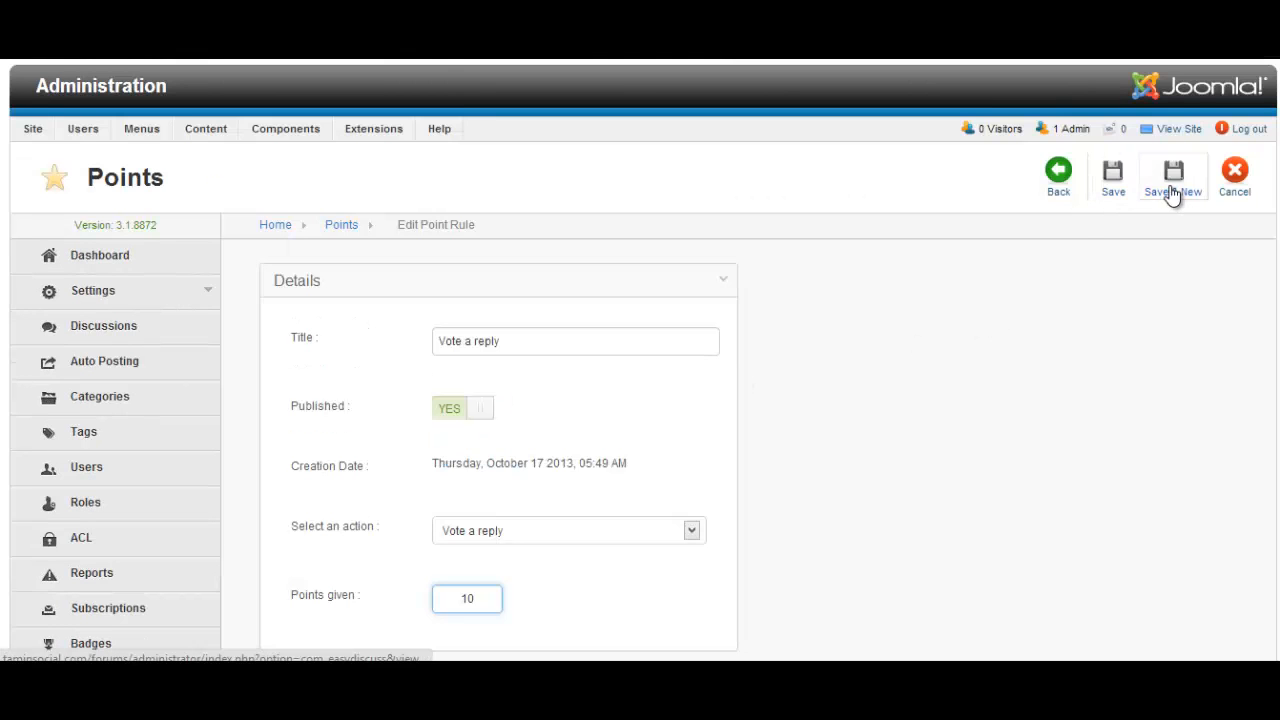
click(1114, 183)
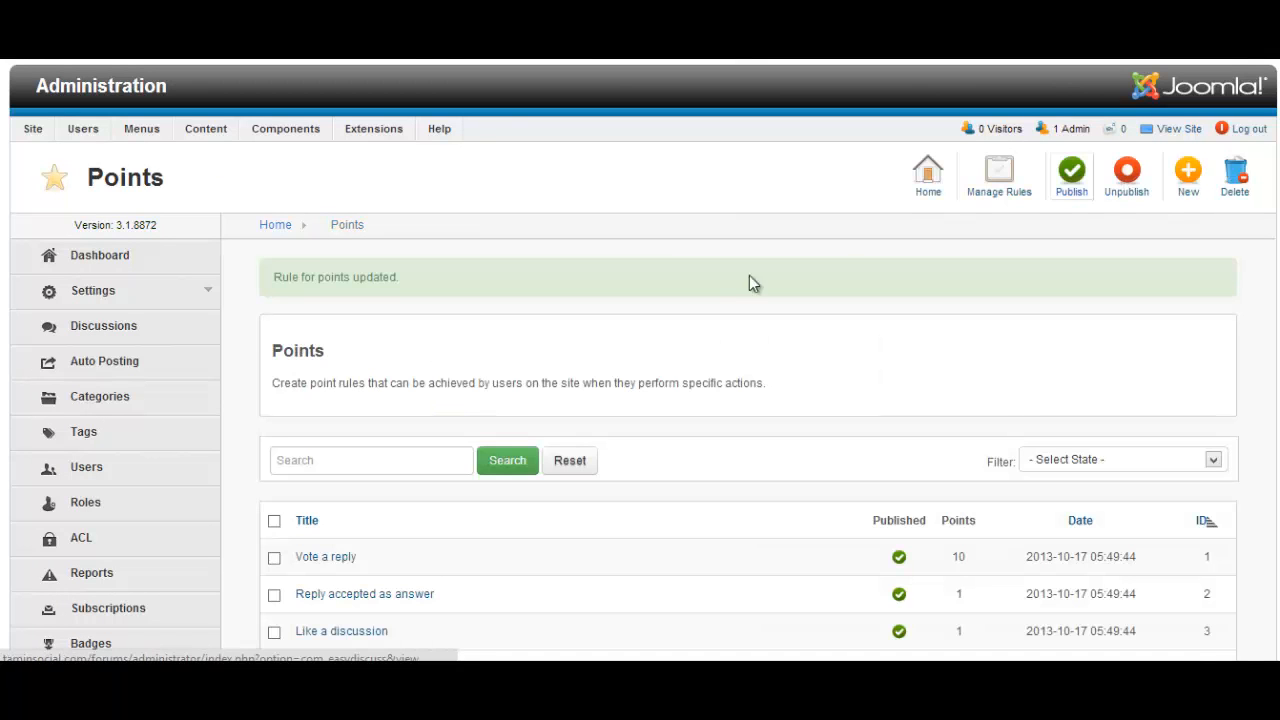
Scroll through the Points list to confirm Vote a reply now awards 10 points
scroll(706, 383, down, 3)
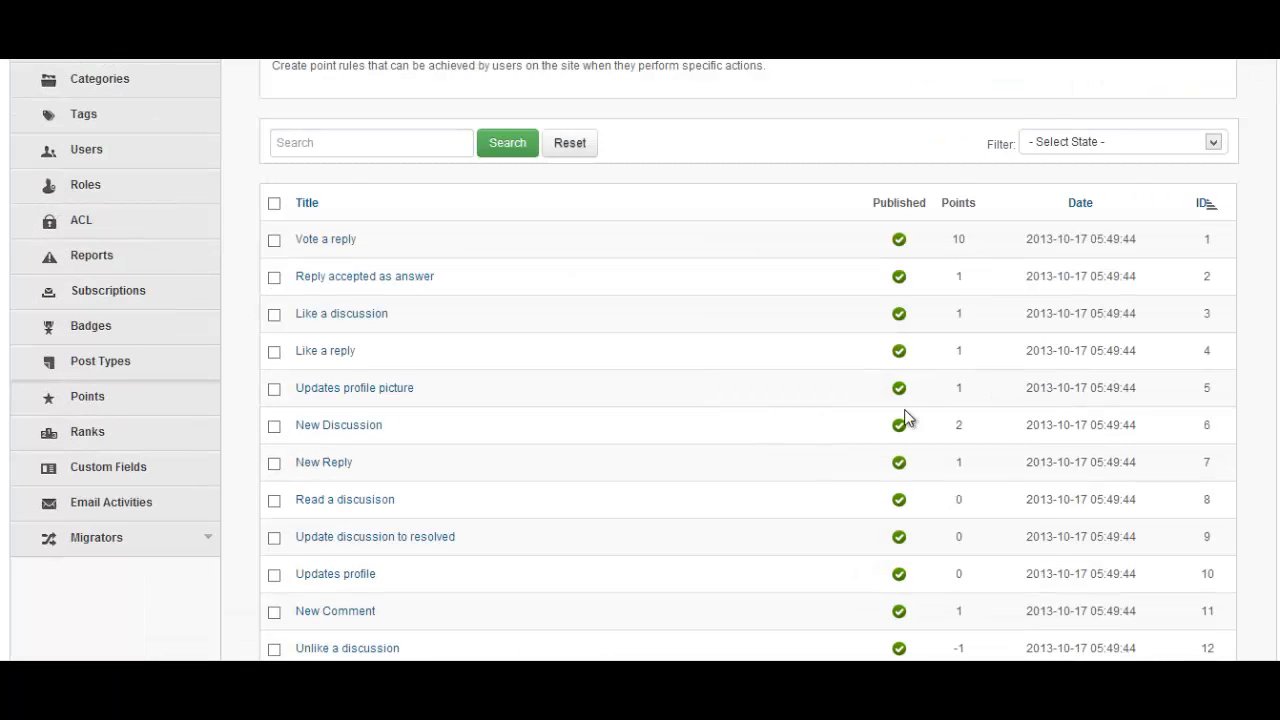
scroll(906, 418, down, 2)
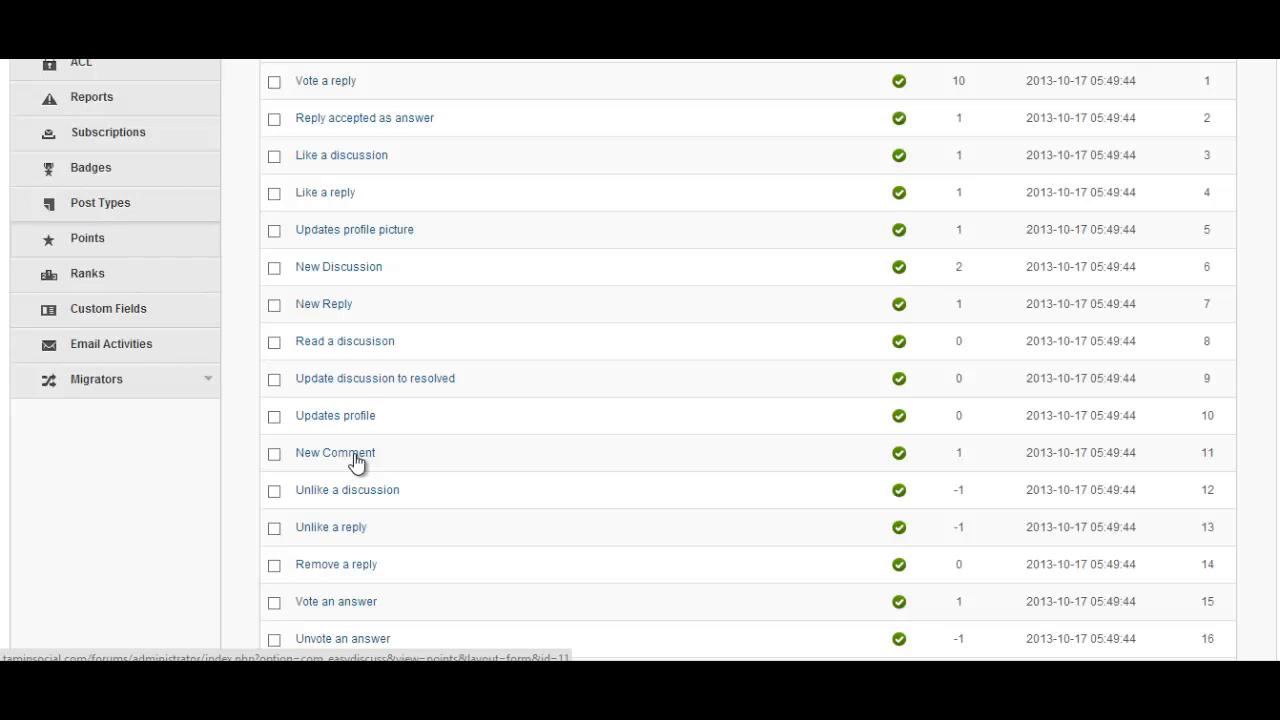
scroll(474, 411, down, 3)
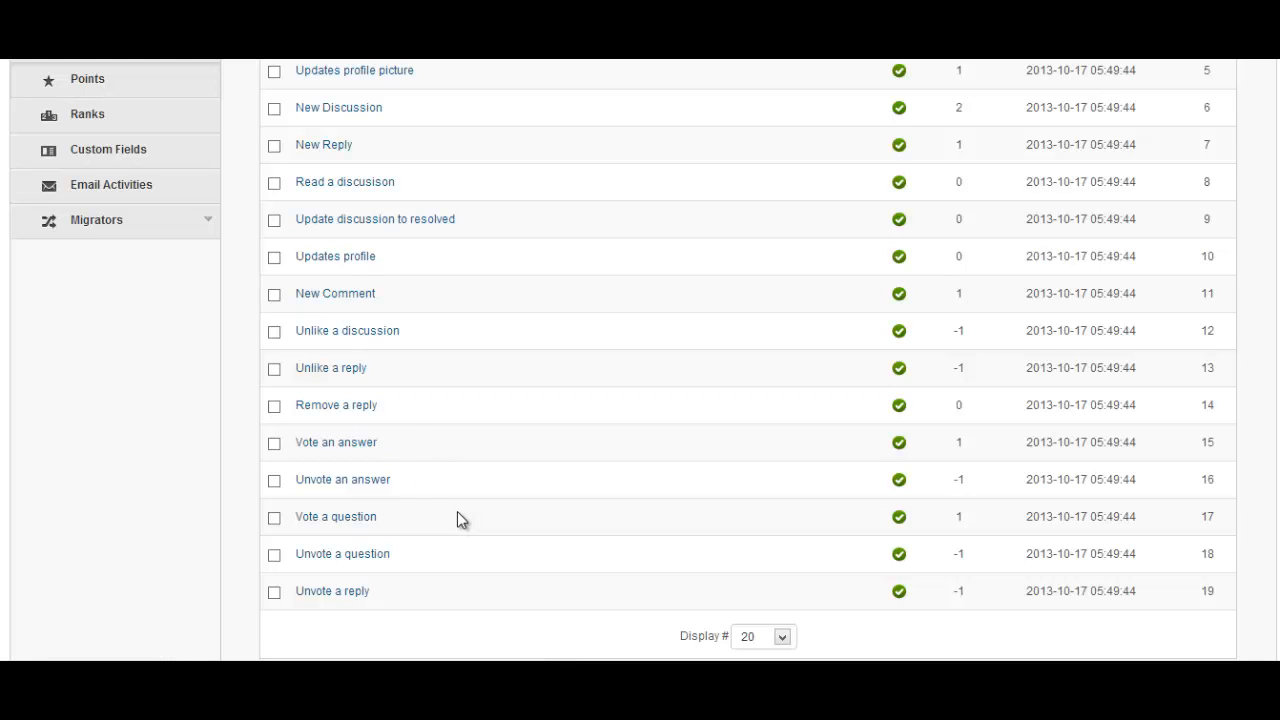
scroll(655, 520, up, 3)
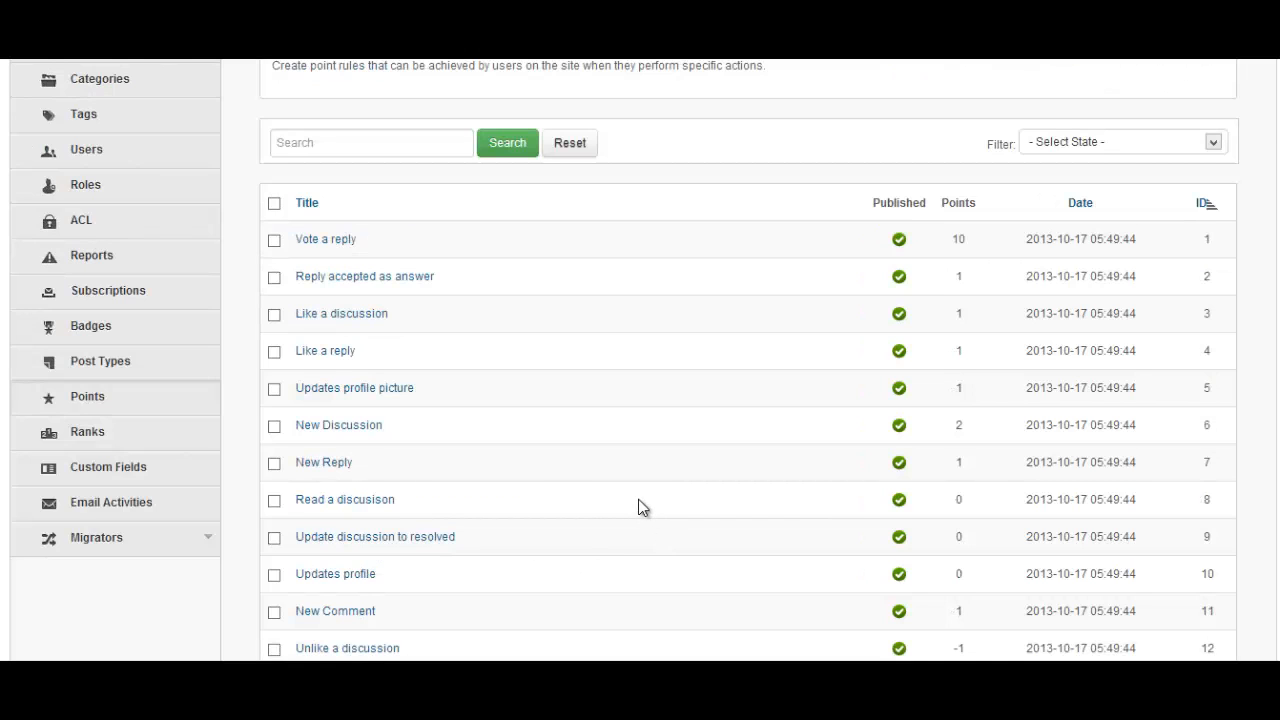
Open Ranks and inspect the New, Junior, Senior and Expert Member rank titles
click(119, 435)
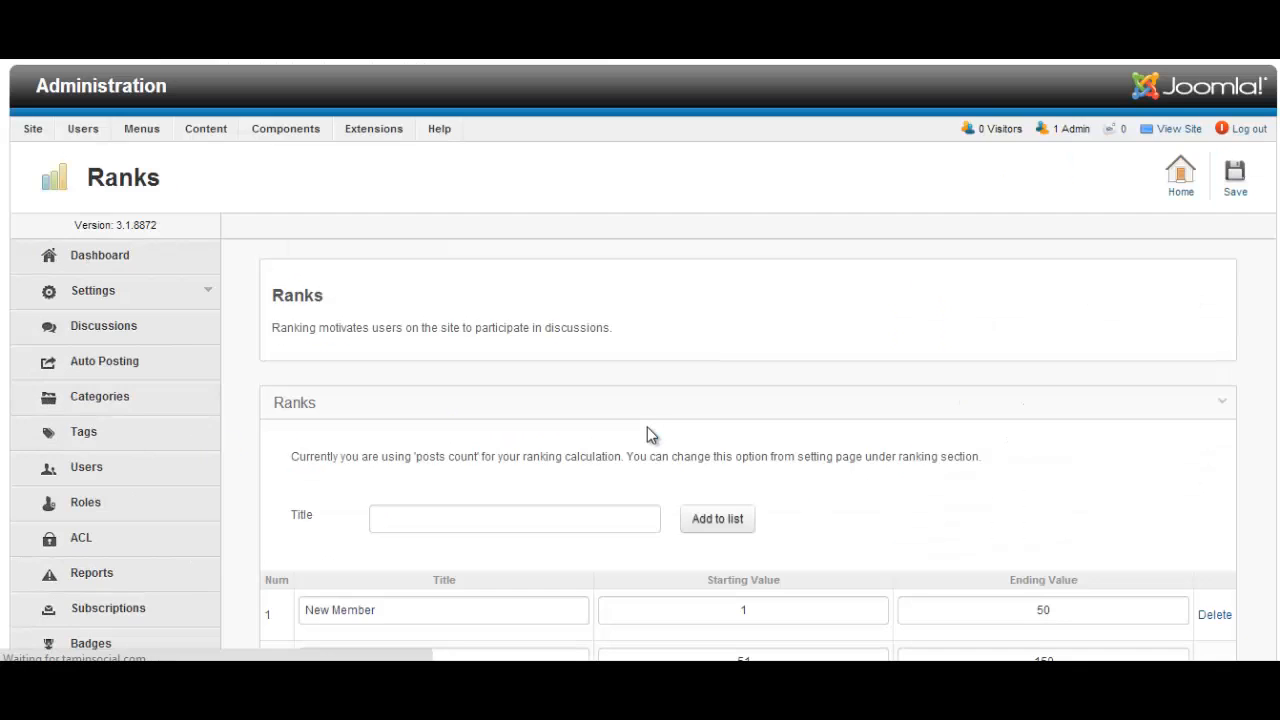
scroll(650, 435, down, 5)
scroll(751, 474, up, 2)
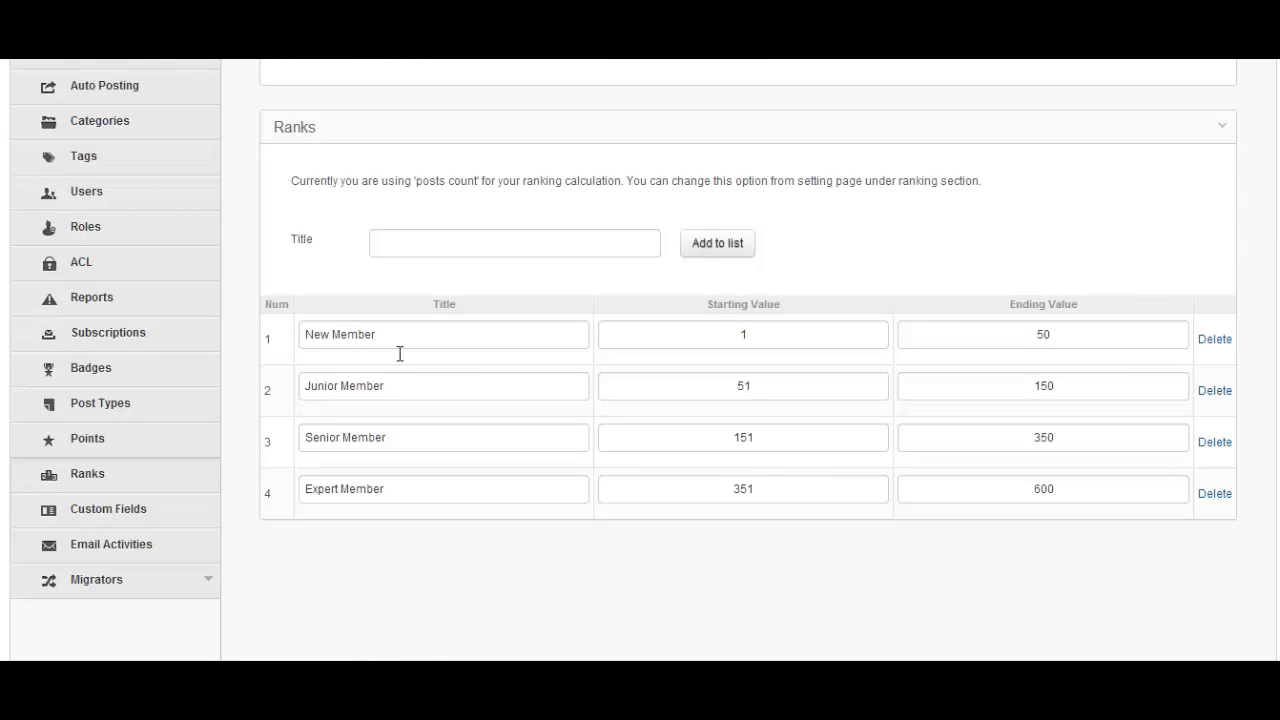
triple_click(299, 338)
triple_click(311, 383)
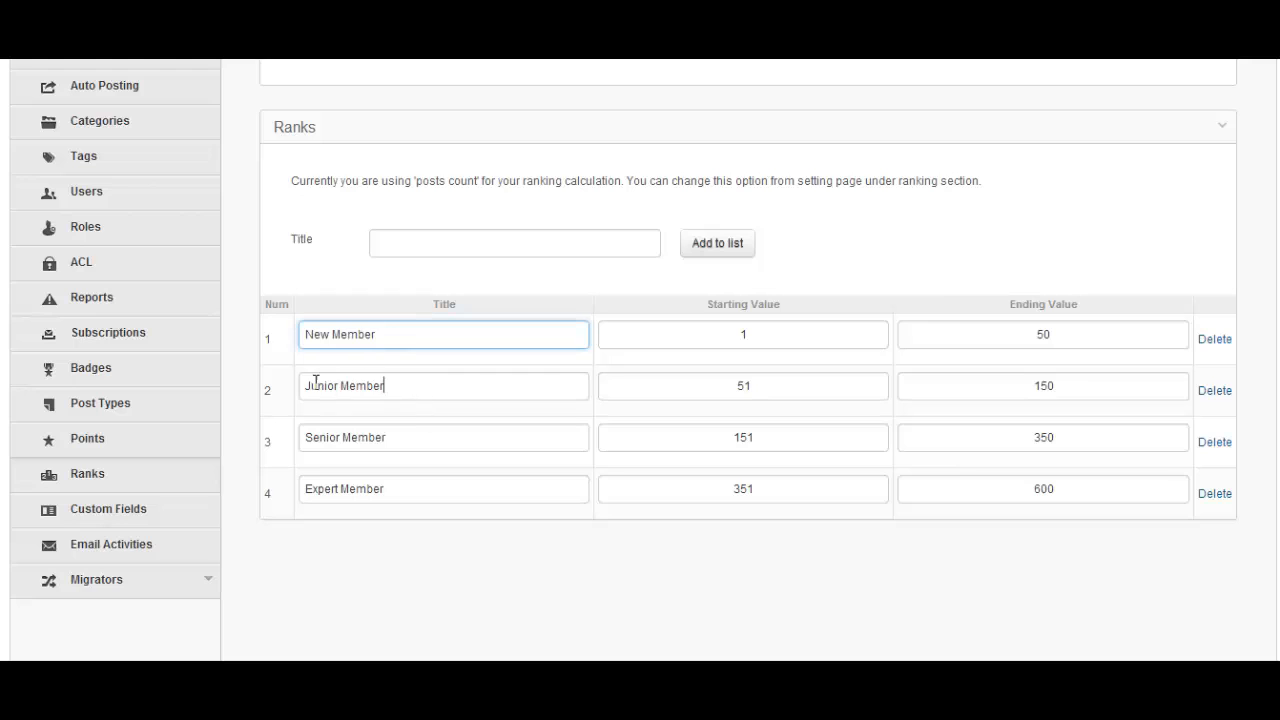
triple_click(314, 438)
triple_click(318, 487)
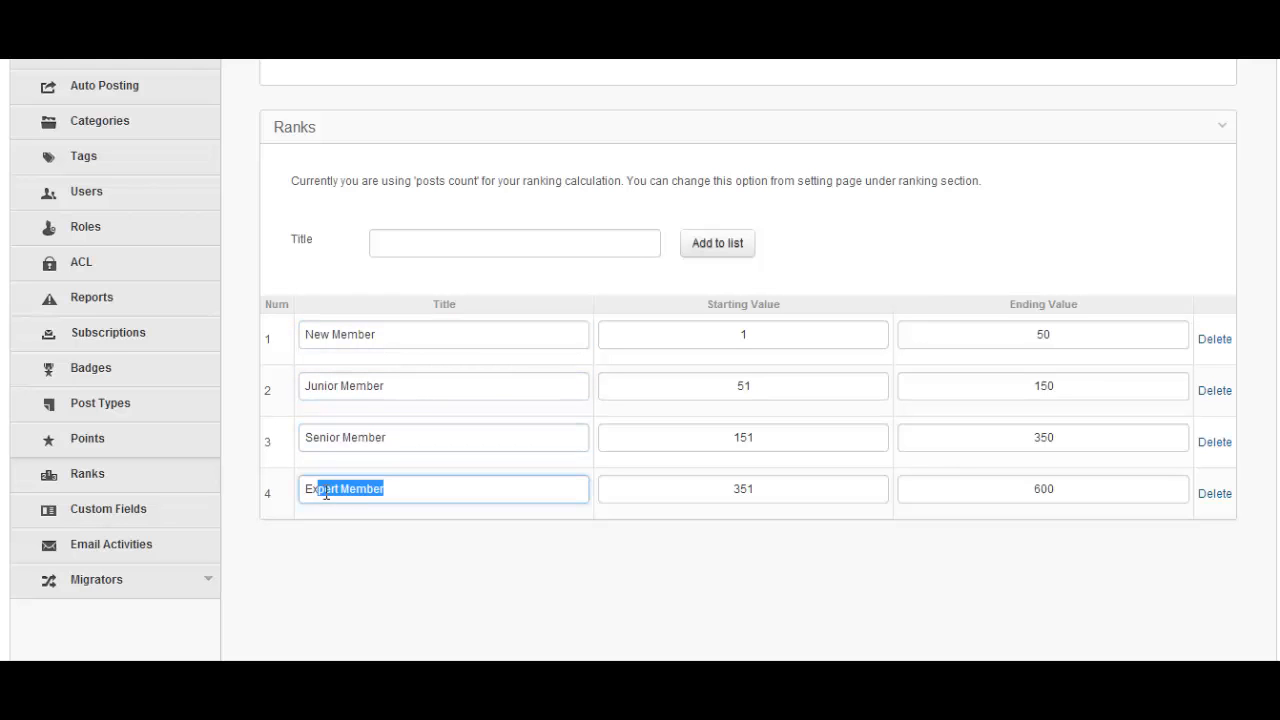
click(368, 489)
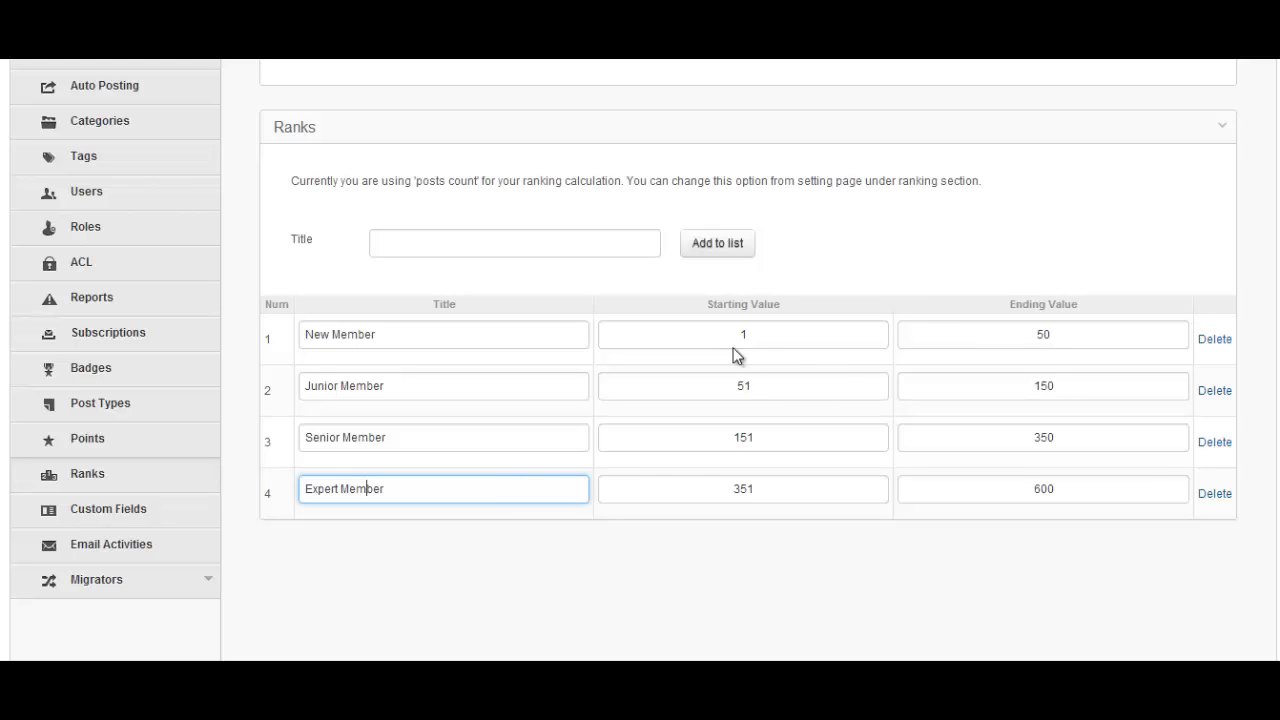
Check the New Member and Junior Member titles and Junior's 51–150 point range
scroll(607, 455, up, 3)
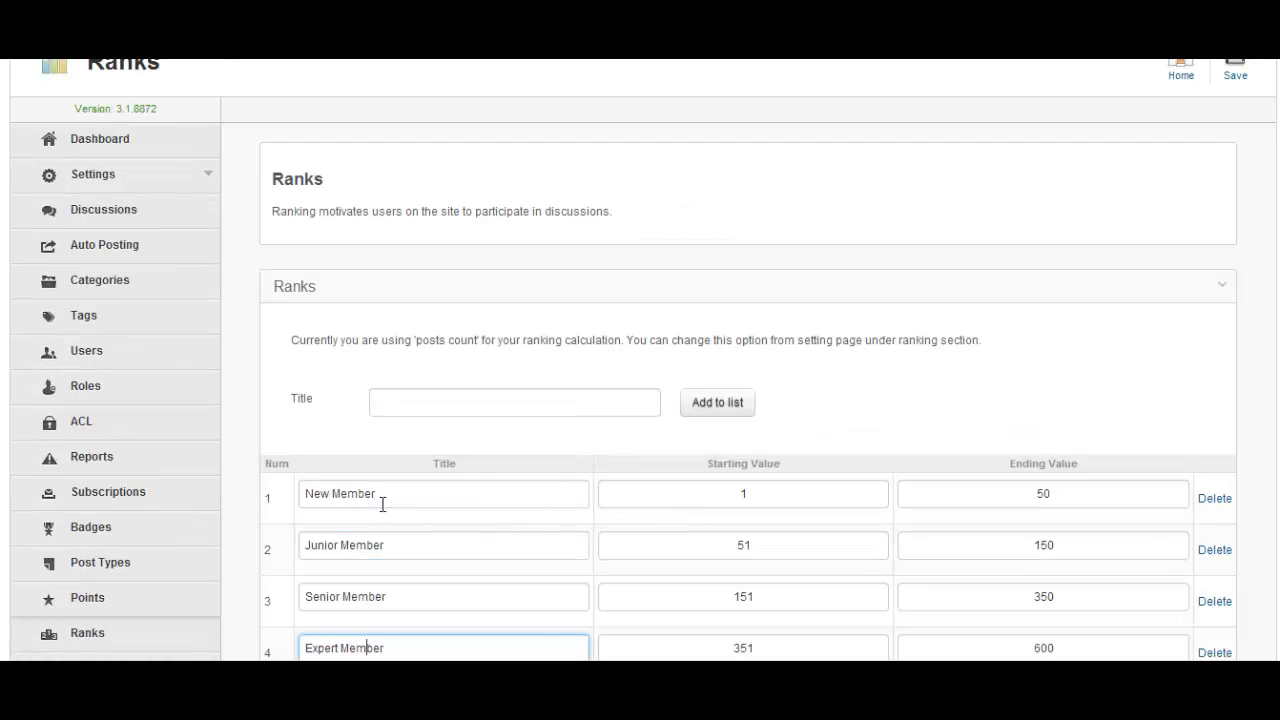
drag(383, 494, 302, 494)
click(450, 494)
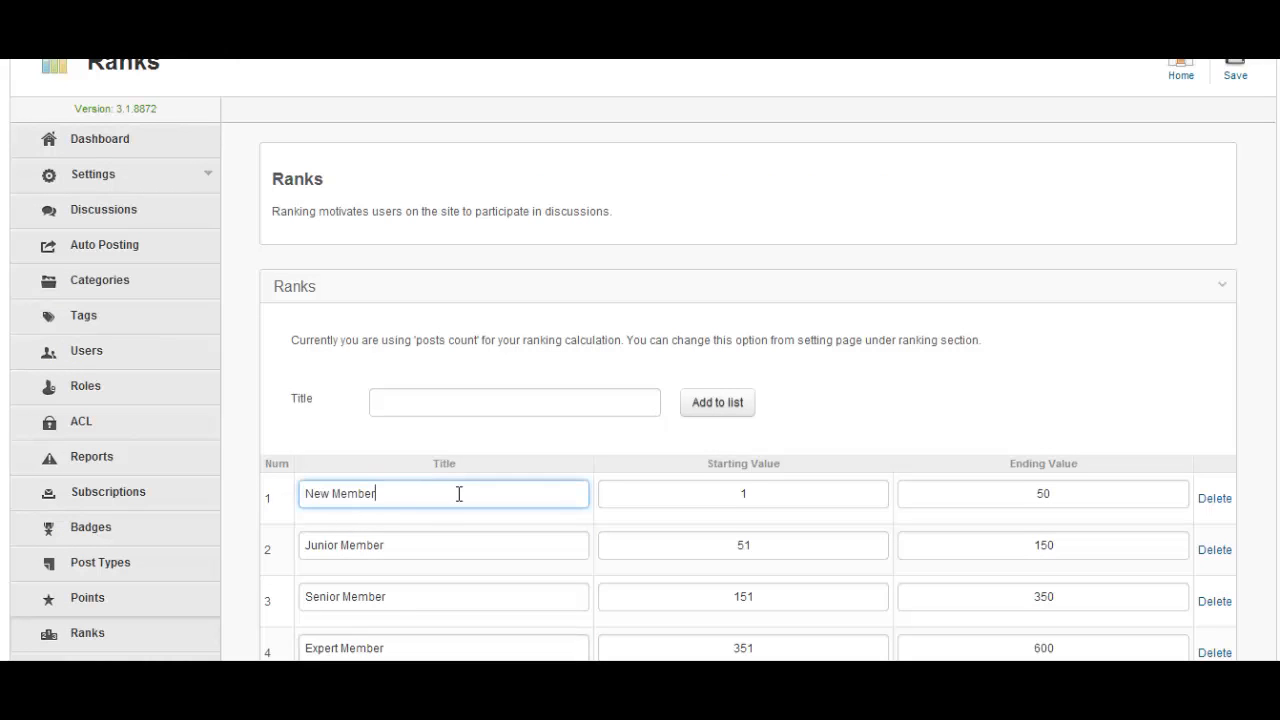
scroll(457, 494, down, 3)
drag(397, 389, 303, 385)
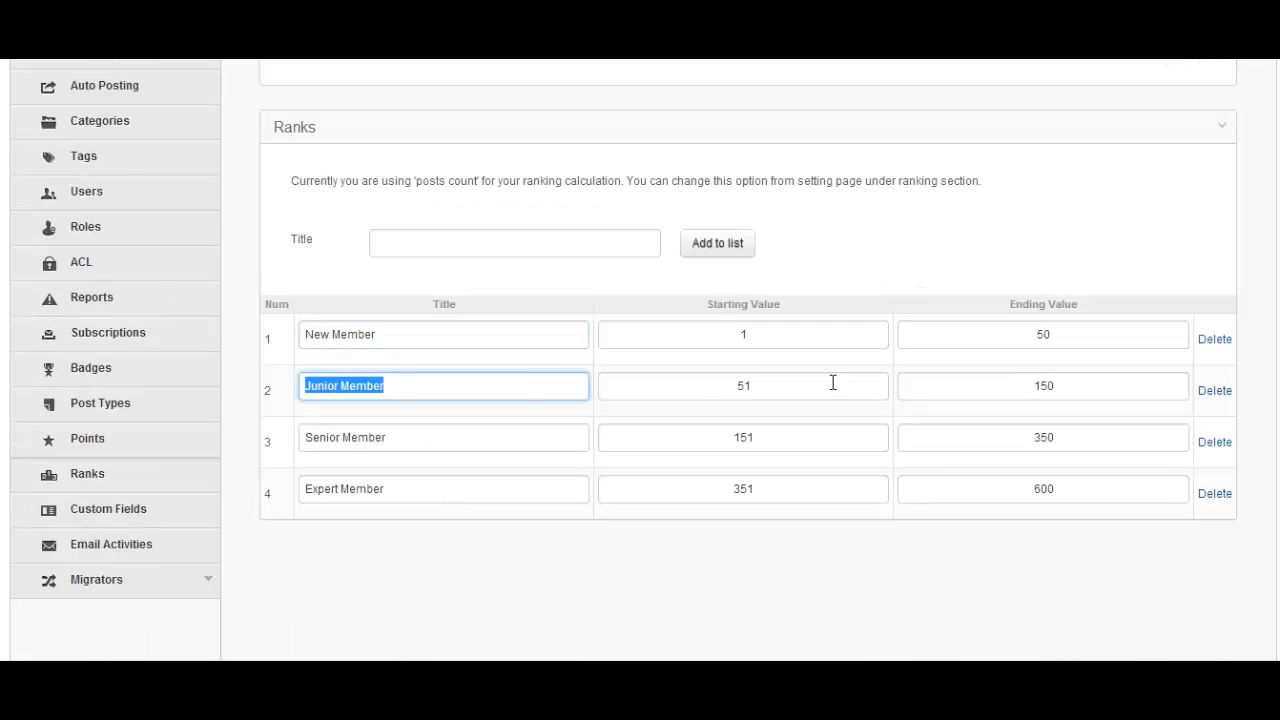
click(883, 384)
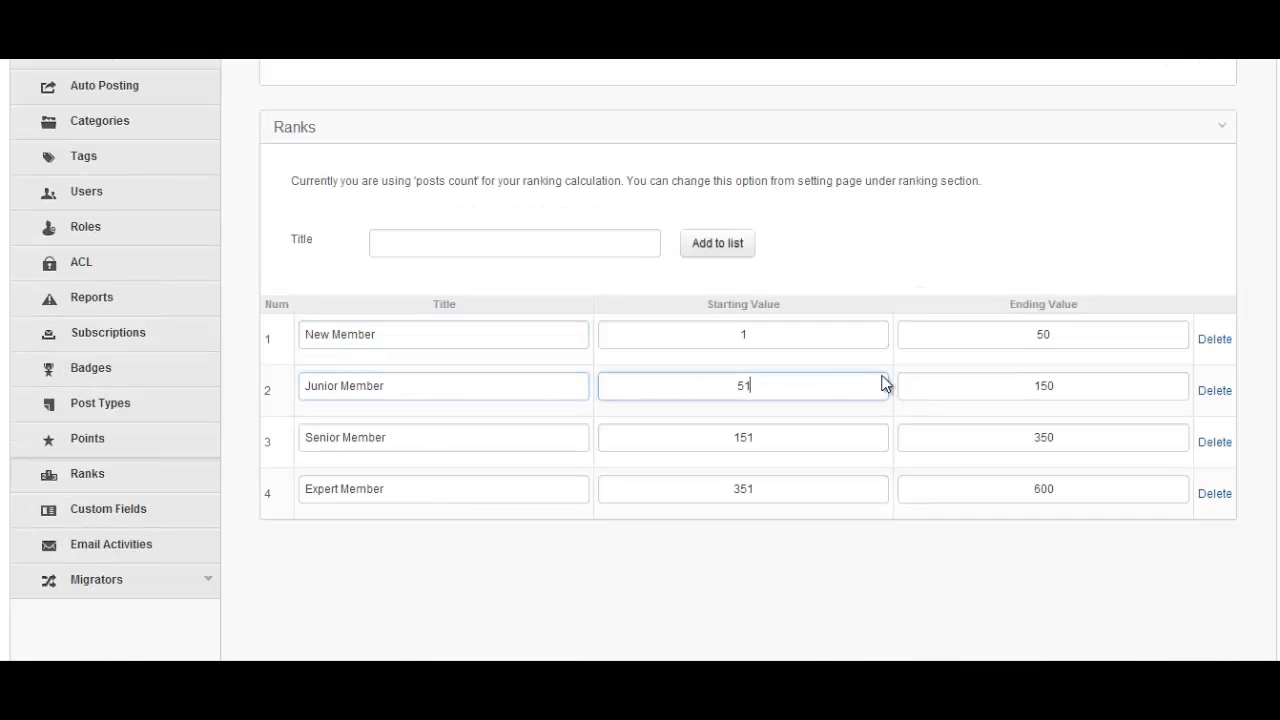
click(1081, 382)
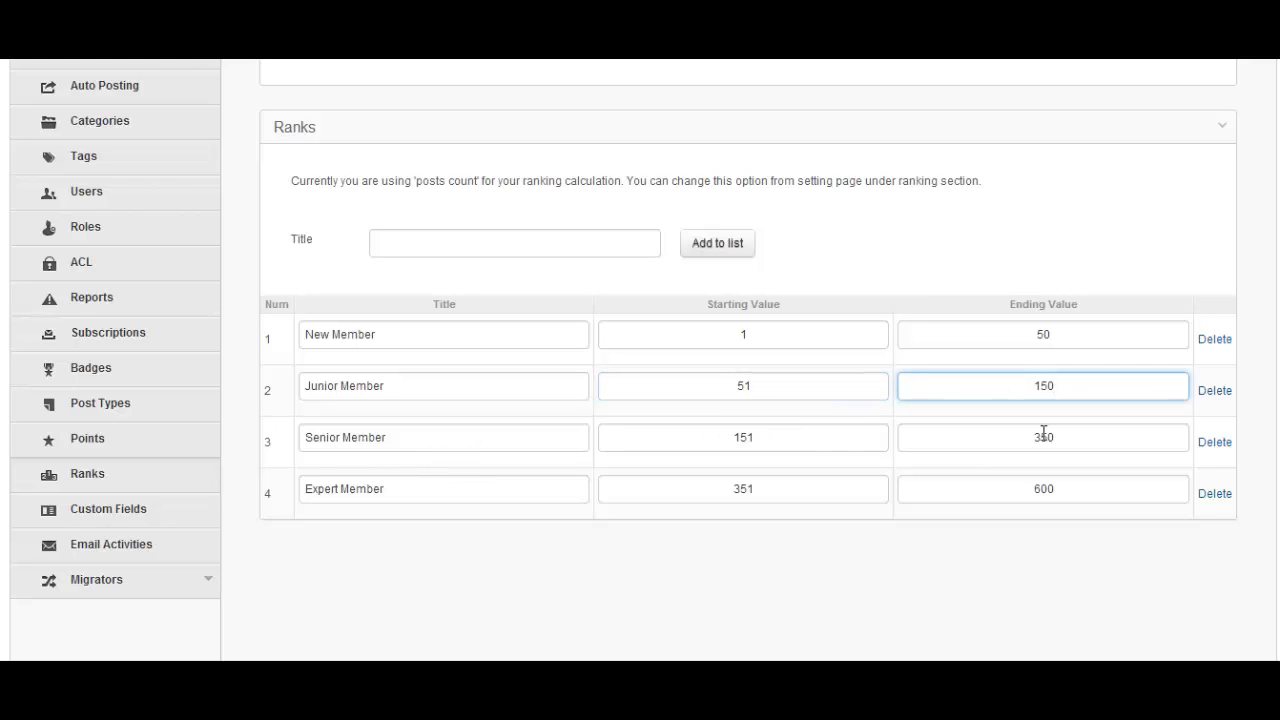
click(800, 390)
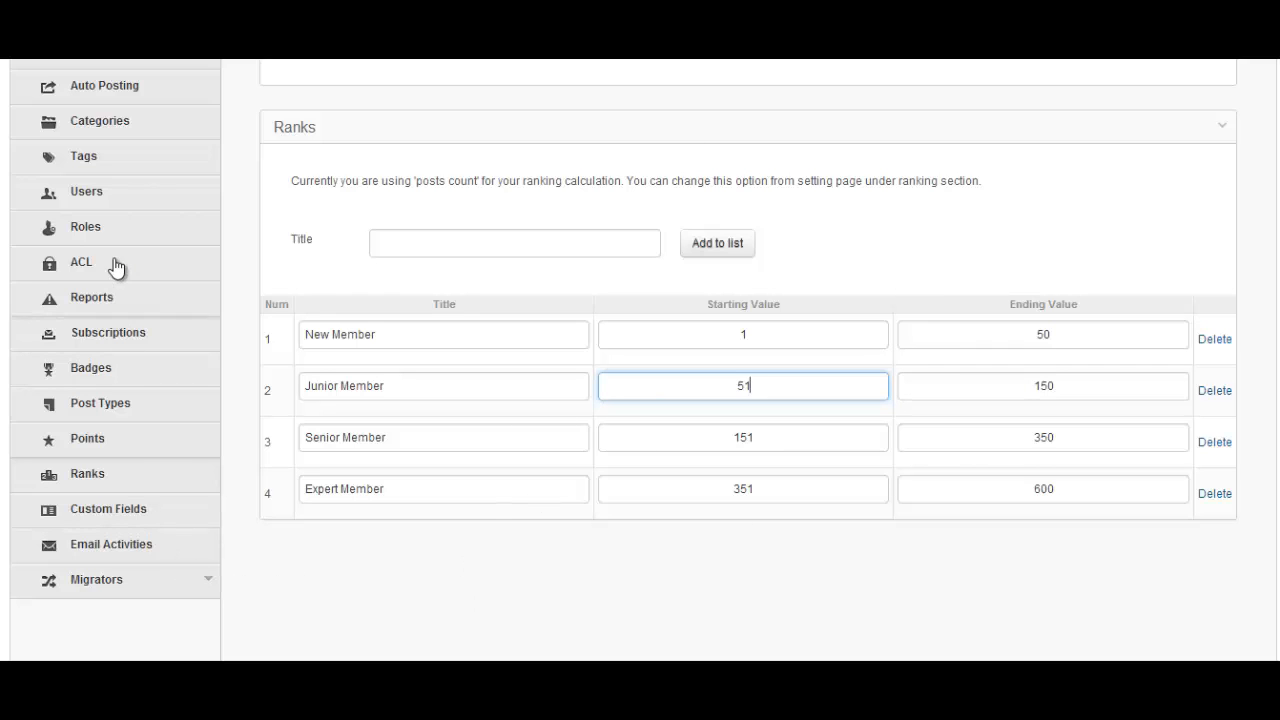
Open Tags and scroll through the seven published tags, General through Congratulations
click(112, 165)
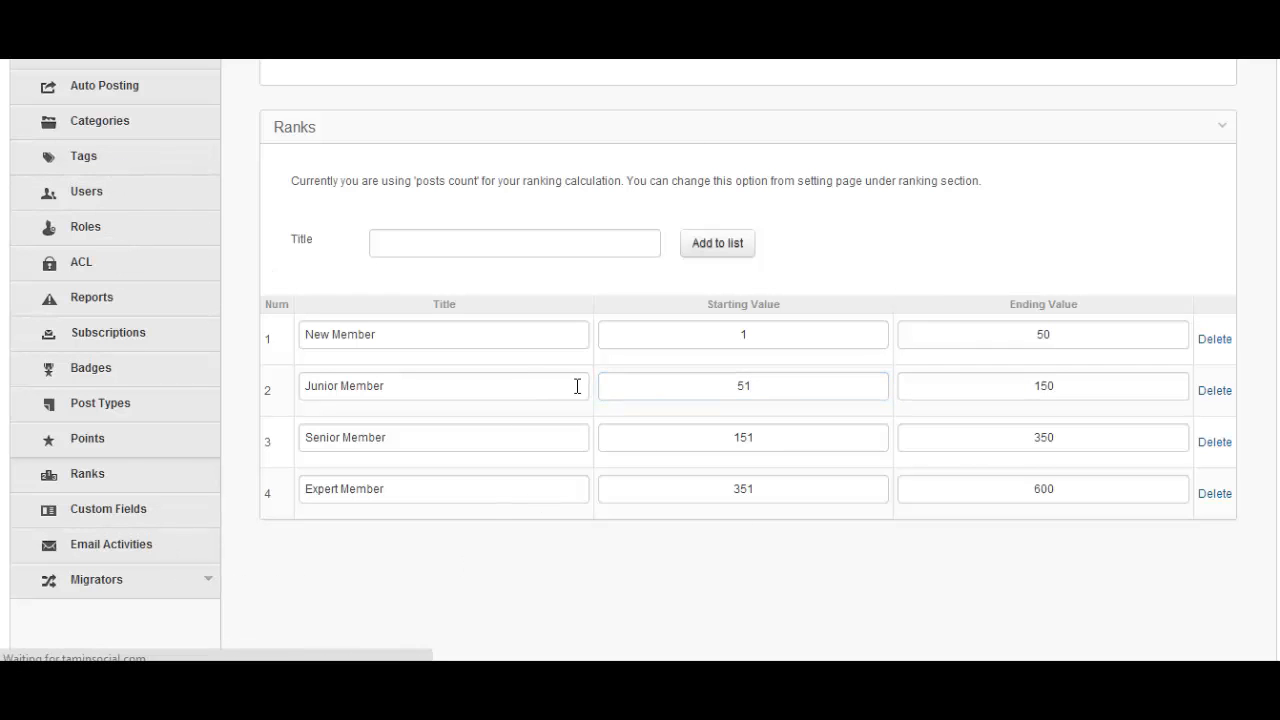
scroll(707, 522, down, 3)
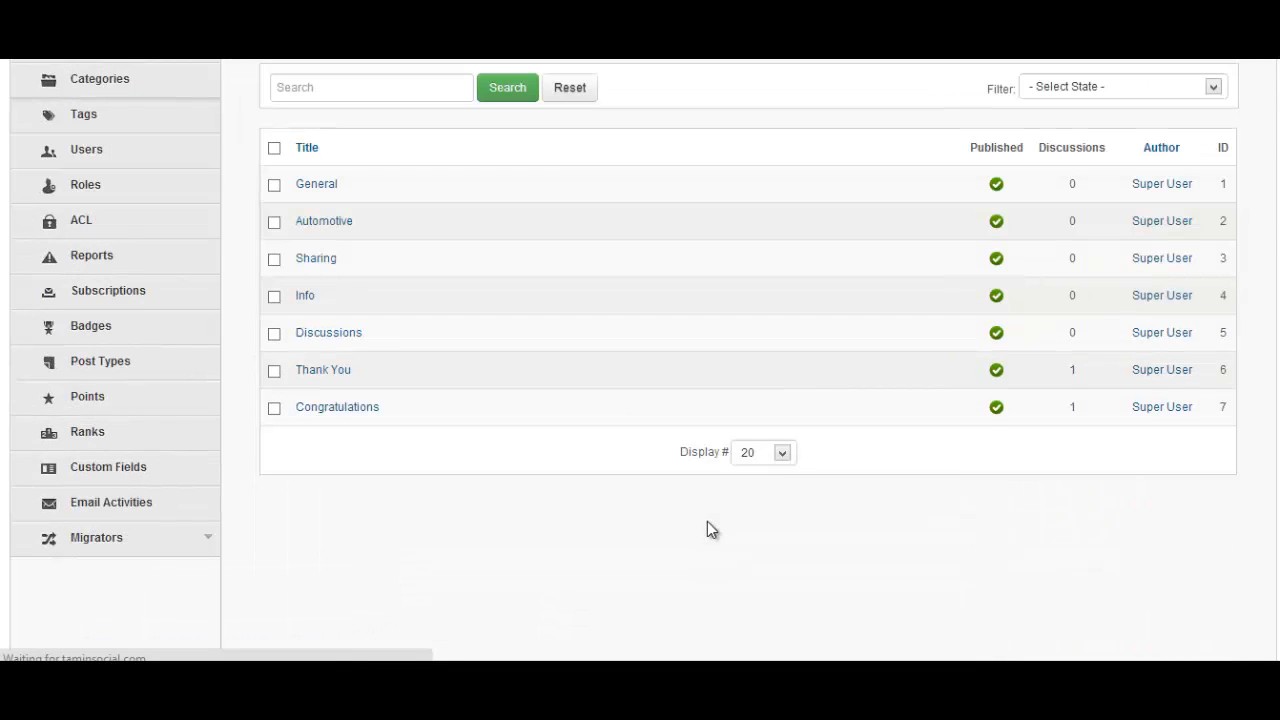
scroll(707, 522, up, 3)
scroll(722, 520, down, 3)
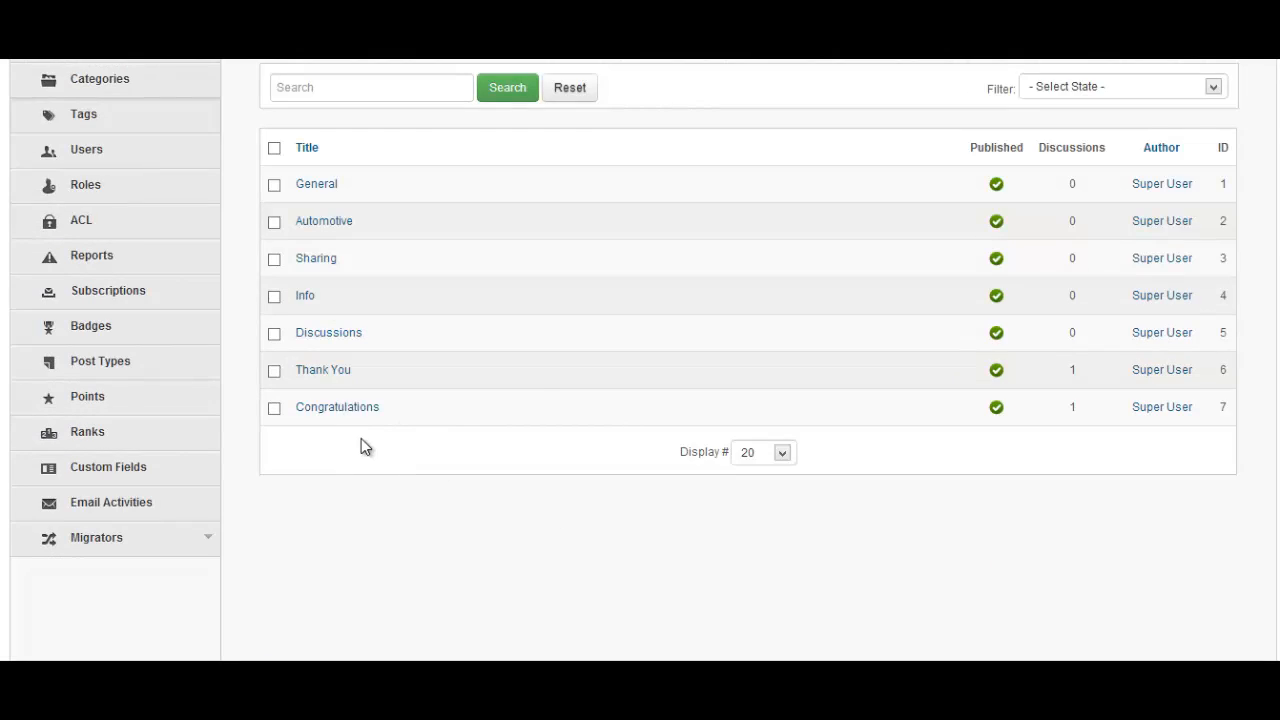
scroll(363, 446, up, 3)
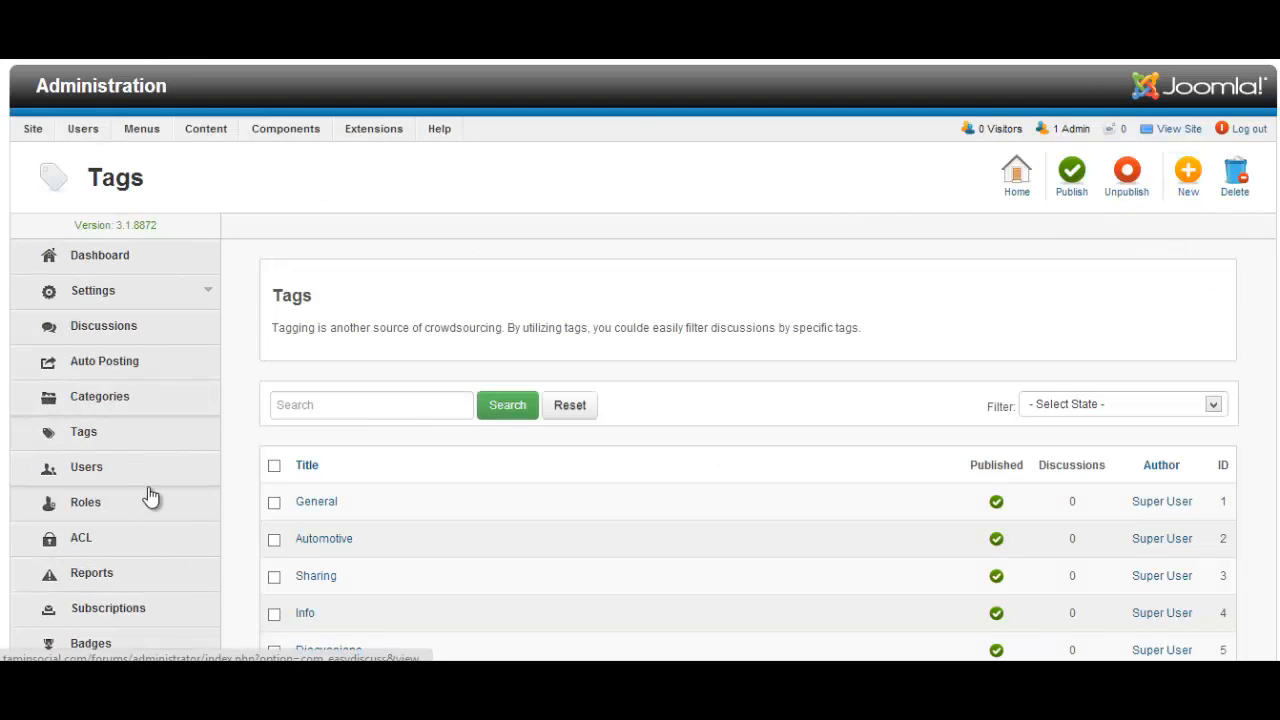
scroll(130, 530, down, 3)
scroll(135, 311, up, 2)
scroll(135, 311, up, 2)
Open Auto Posting and launch the Facebook setup at its App ID and App Secret step
click(142, 358)
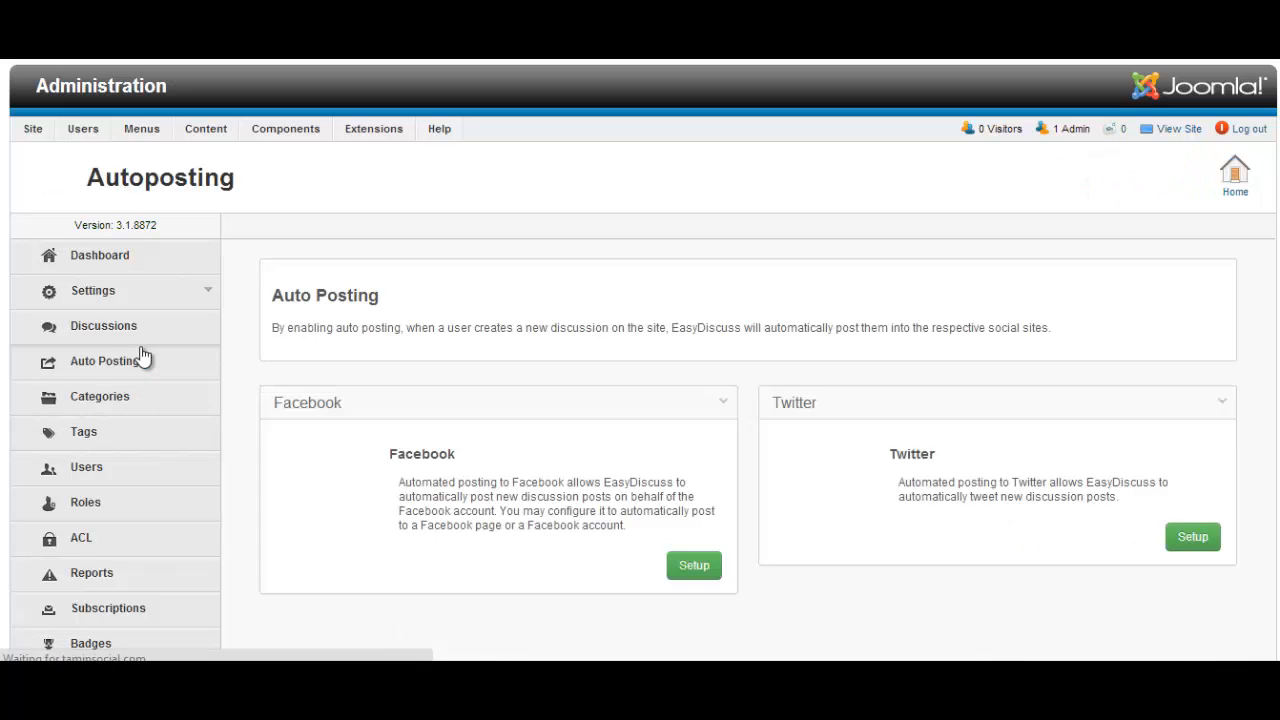
scroll(557, 430, down, 2)
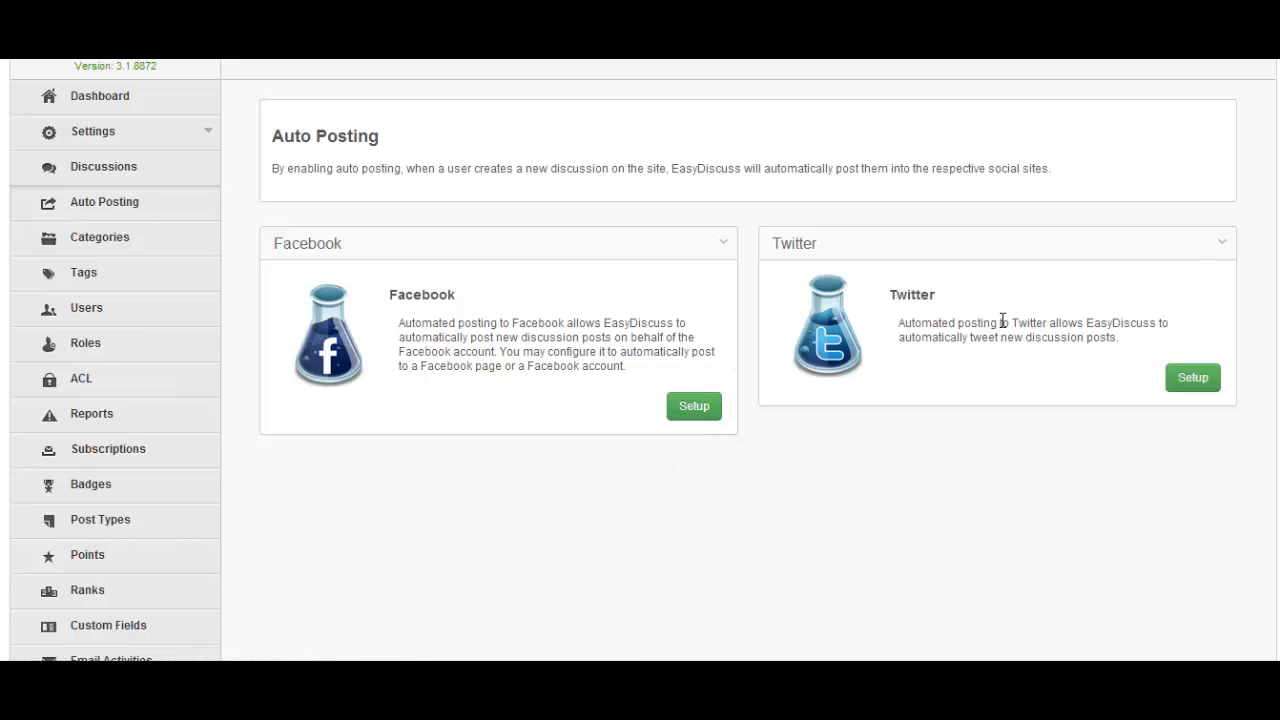
click(695, 406)
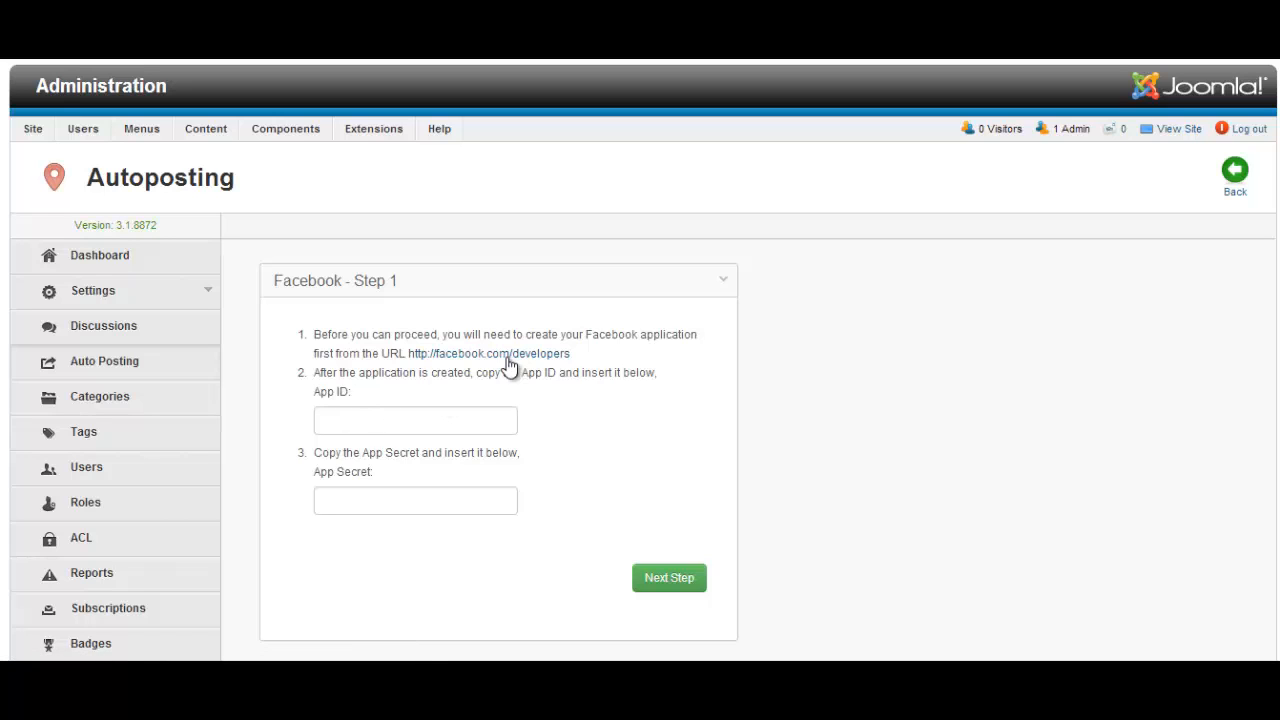
Check the Facebook App ID/Secret fields, then preview Twitter's Consumer Key step and return
click(388, 427)
click(392, 498)
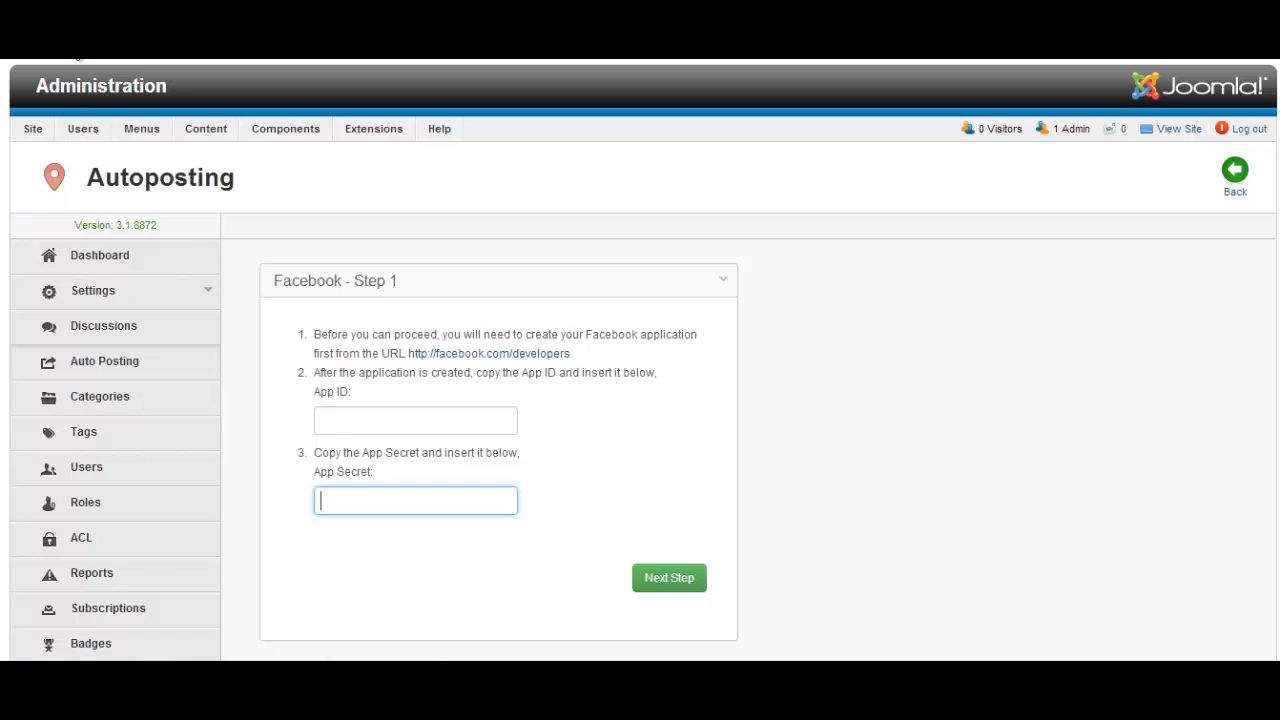
click(76, 50)
click(1196, 382)
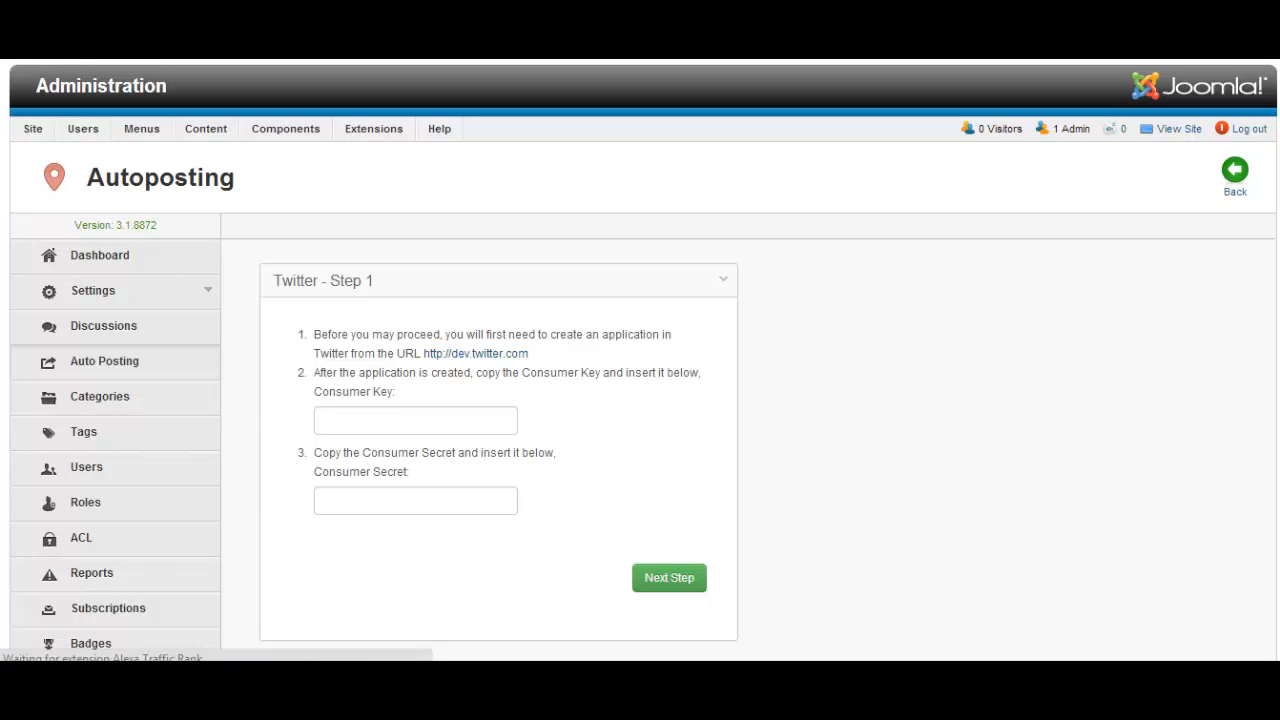
key(alt+Left)
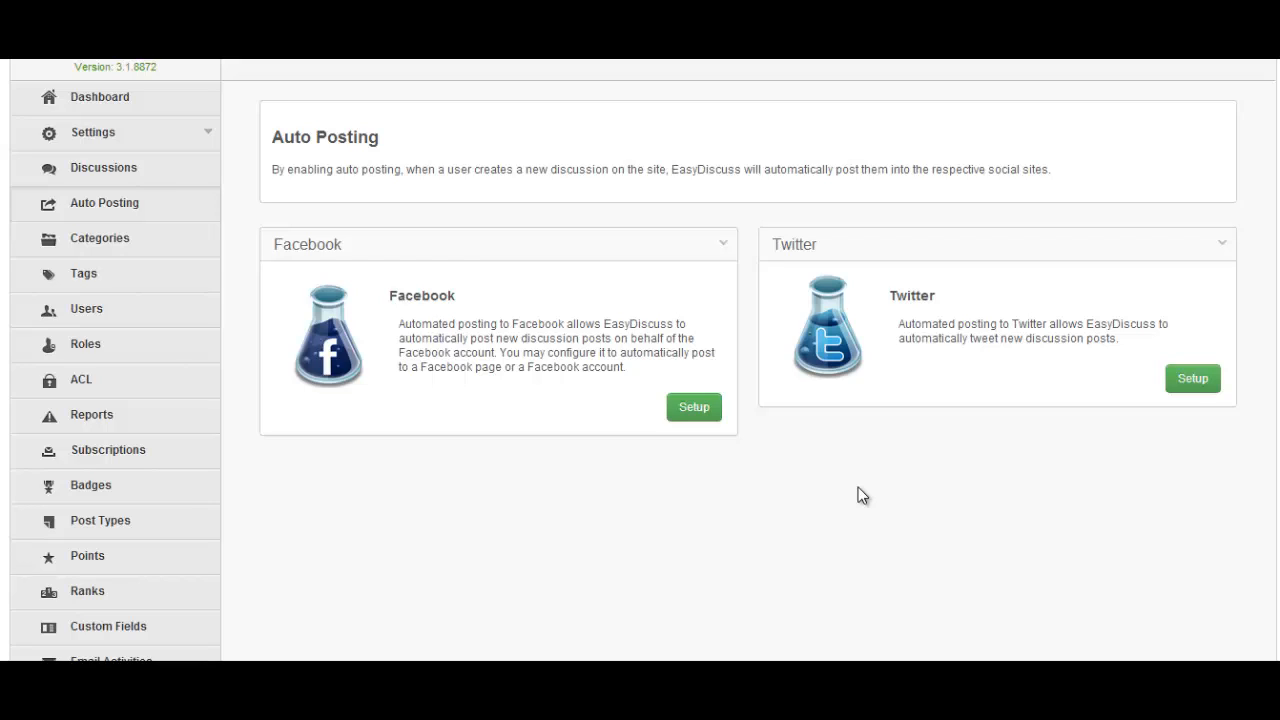
Open Settings > General > SEO, showing routing behavior on Use Current Active Menu ItemId
scroll(858, 487, up, 3)
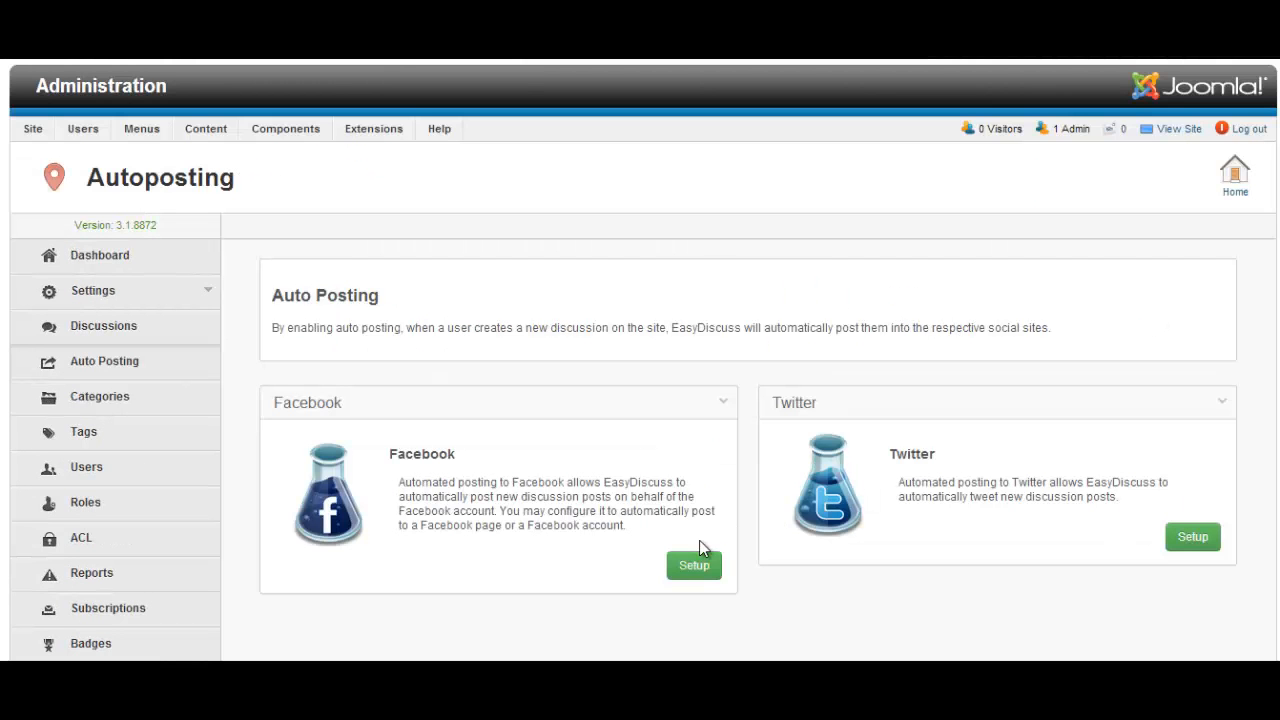
click(166, 305)
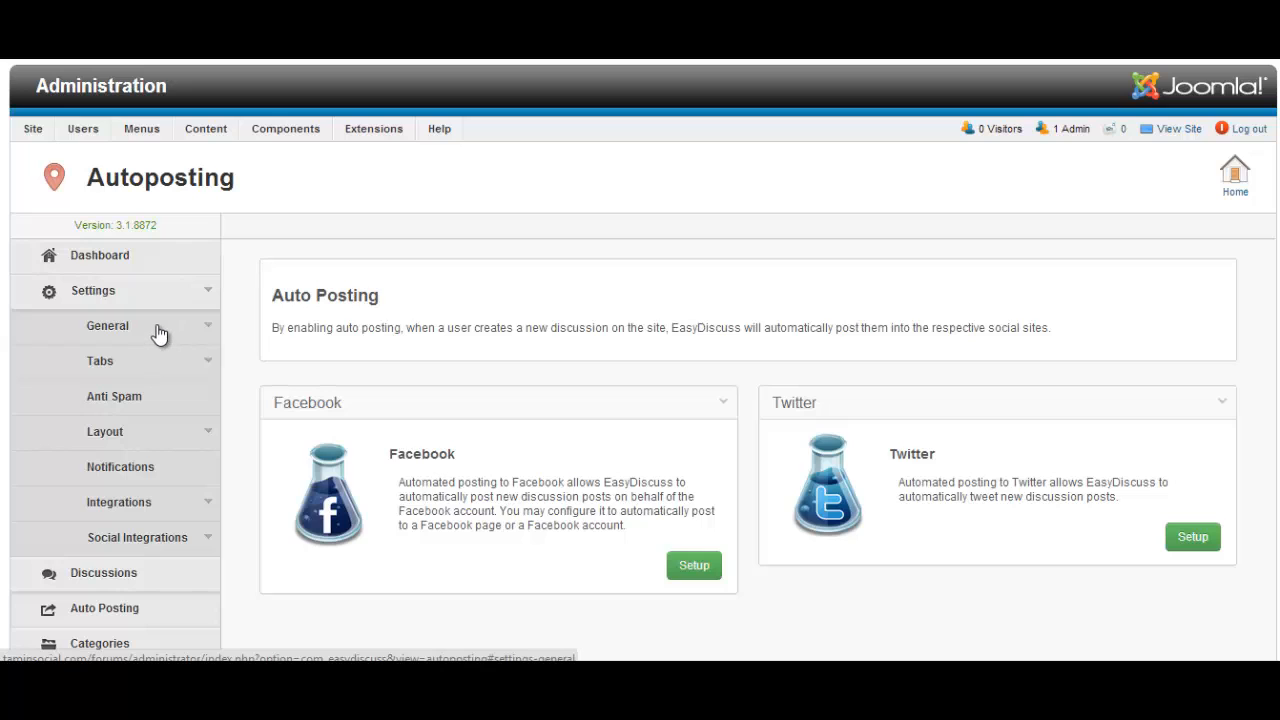
click(158, 330)
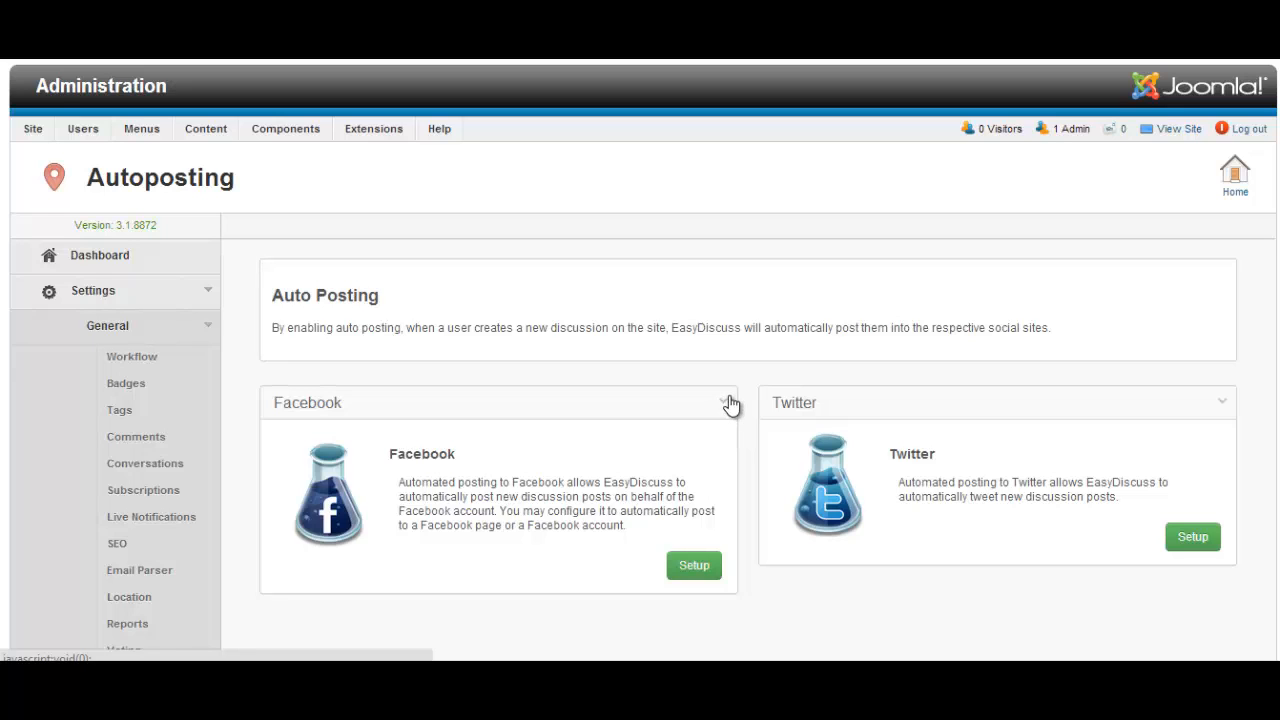
scroll(110, 340, down, 3)
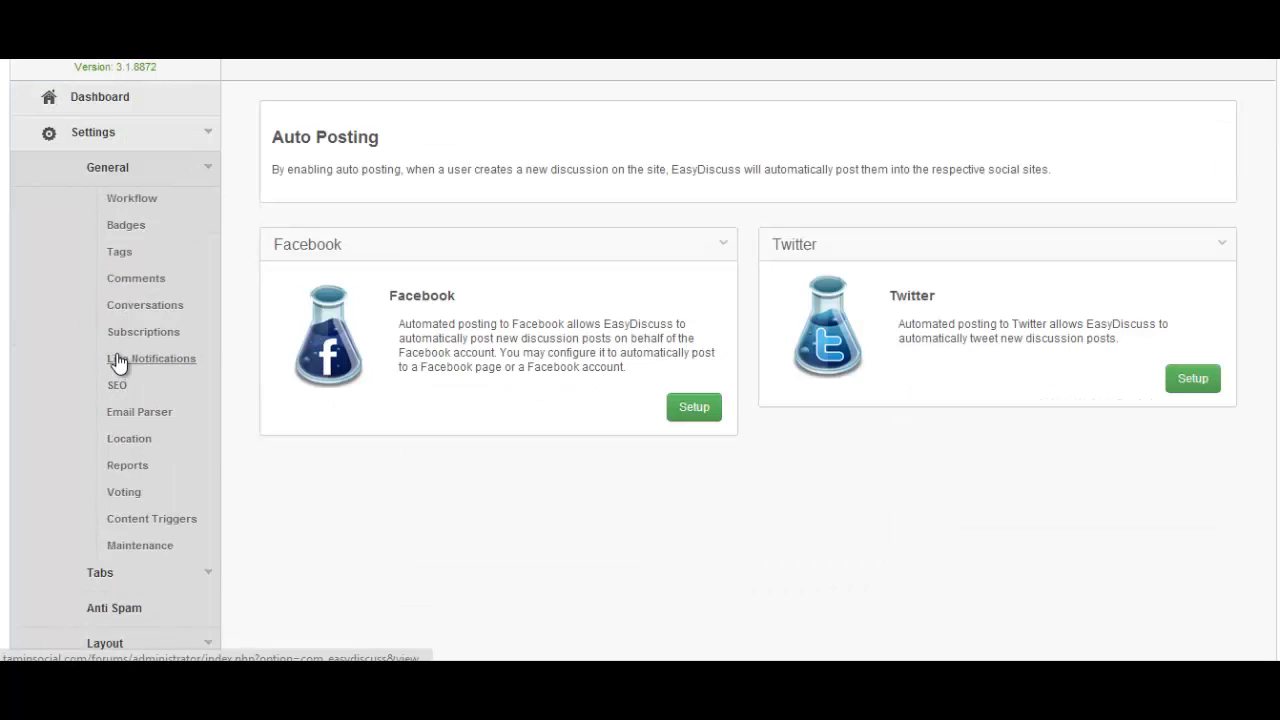
click(177, 390)
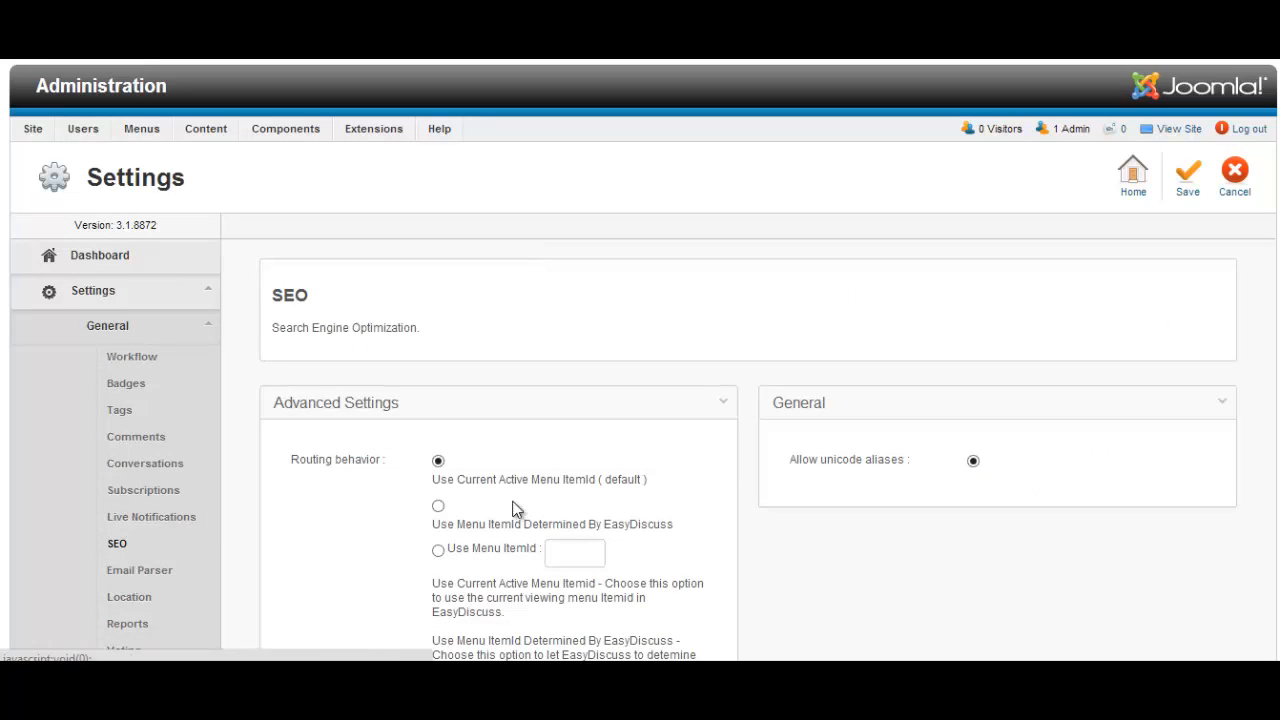
scroll(622, 492, down, 3)
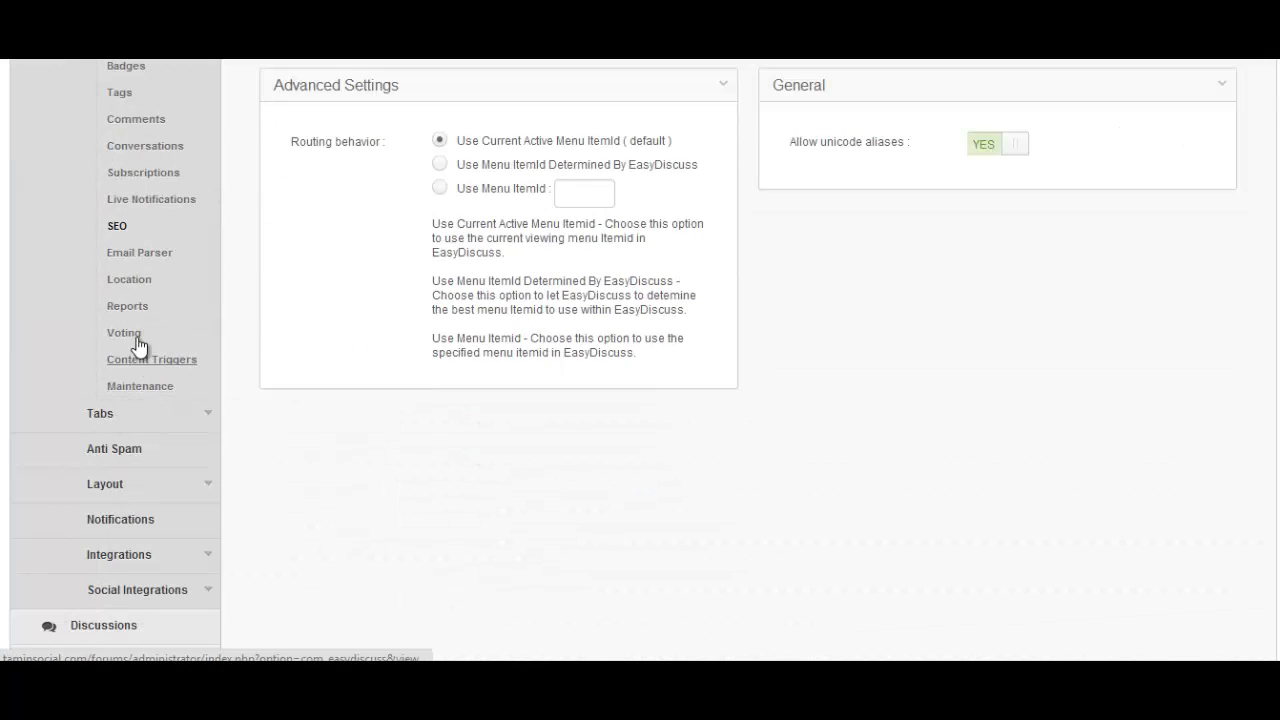